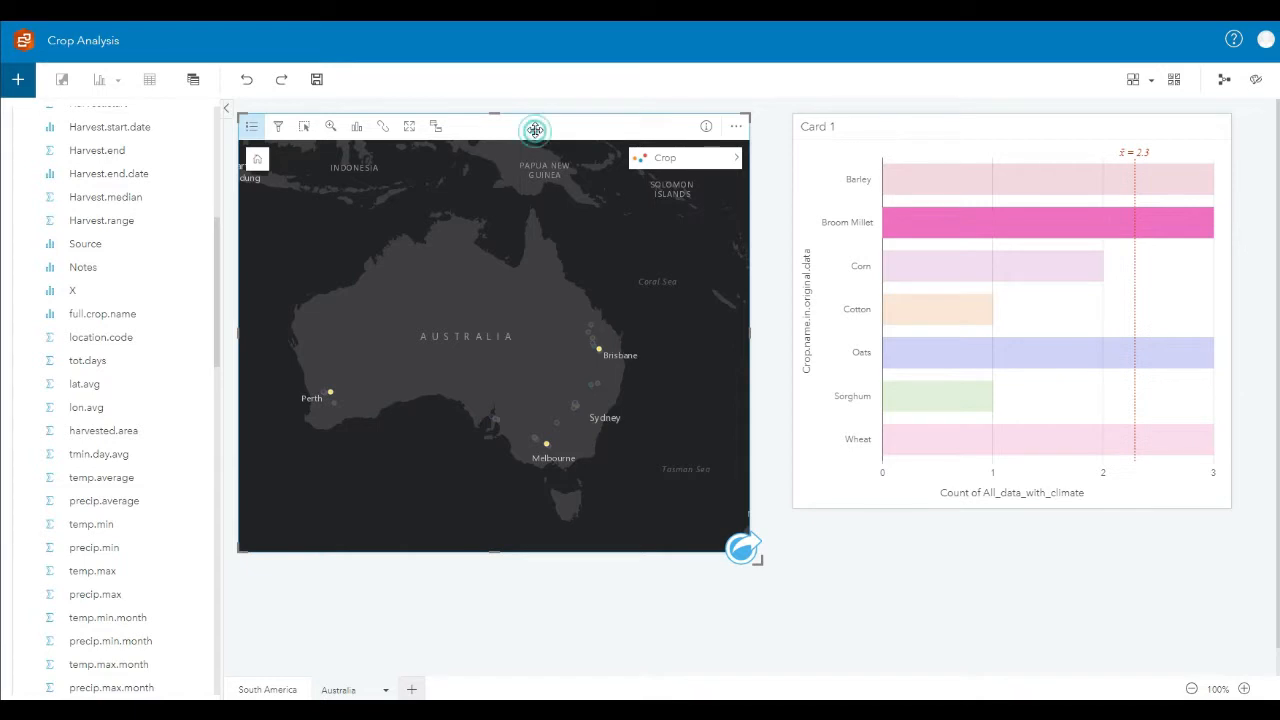
Step: Look through the fields of the All_data_with_climate dataset
{"action": "scroll", "coordinate": [149, 171], "scroll_direction": "up", "scroll_amount": 5}
{"action": "scroll", "coordinate": [140, 172], "scroll_direction": "up", "scroll_amount": 3}
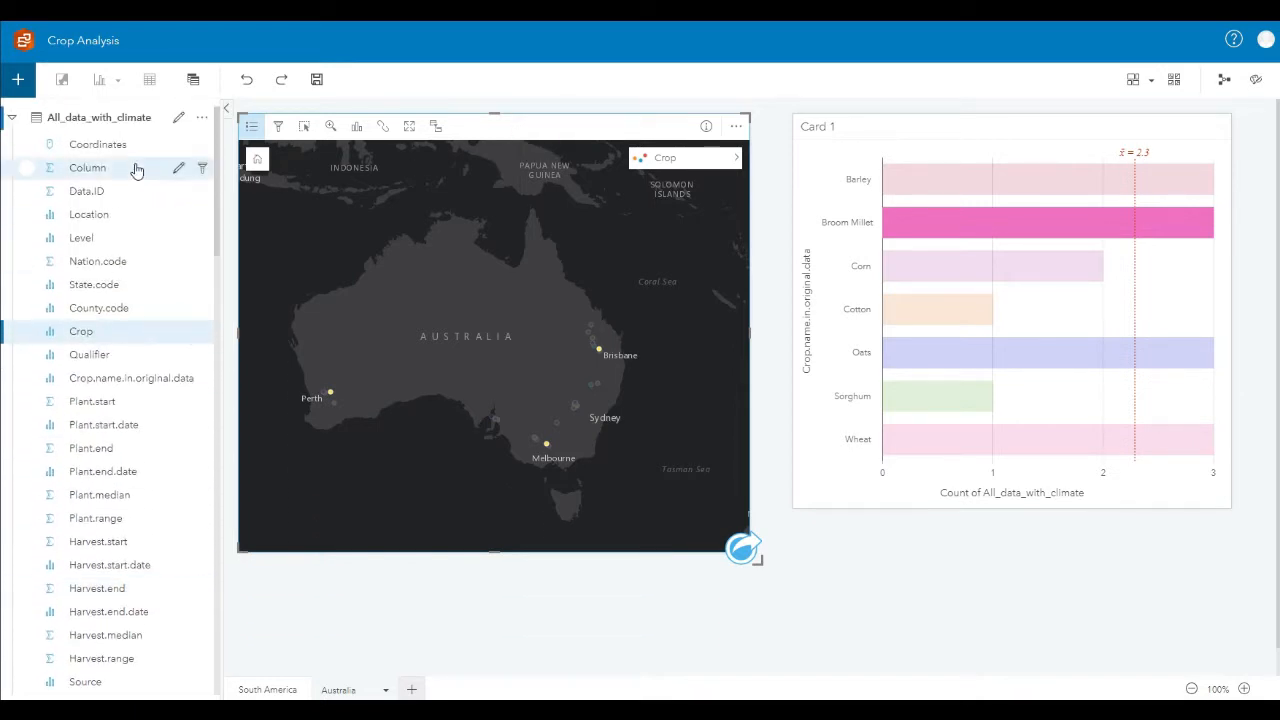
{"action": "left_click", "coordinate": [16, 118]}
{"action": "left_click", "coordinate": [18, 118]}
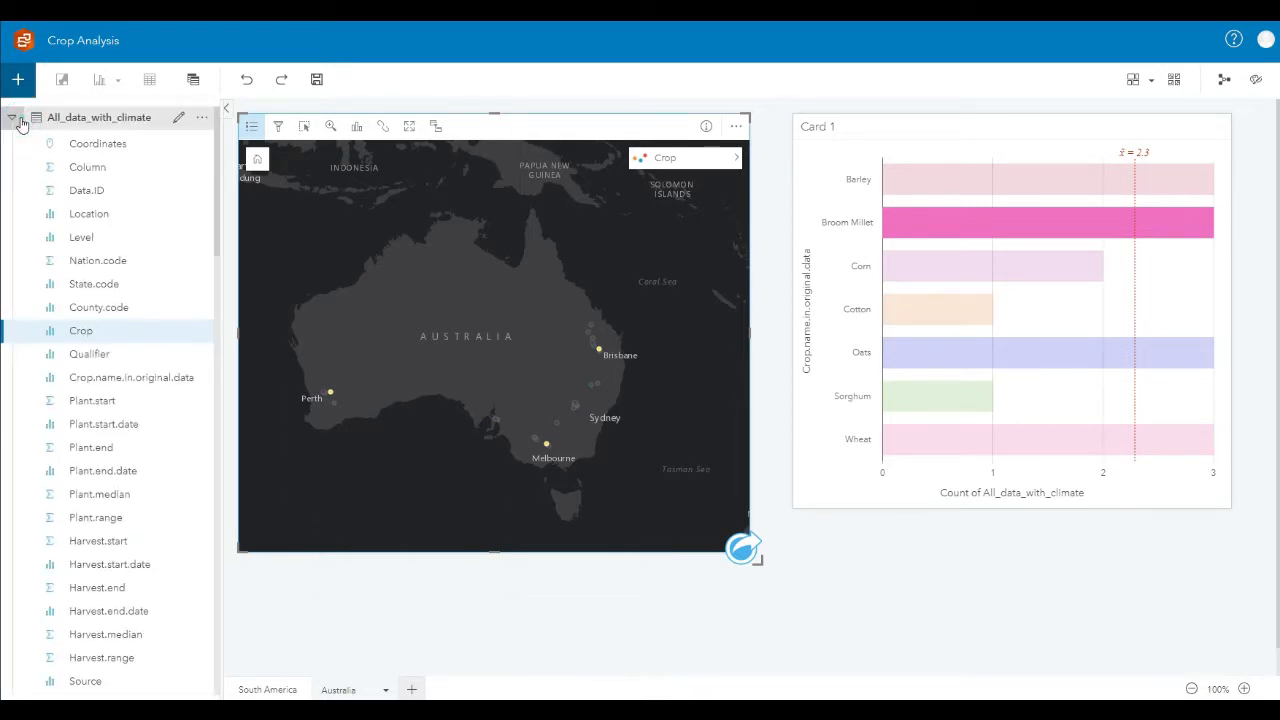
{"action": "scroll", "coordinate": [120, 357], "scroll_direction": "down", "scroll_amount": 1}
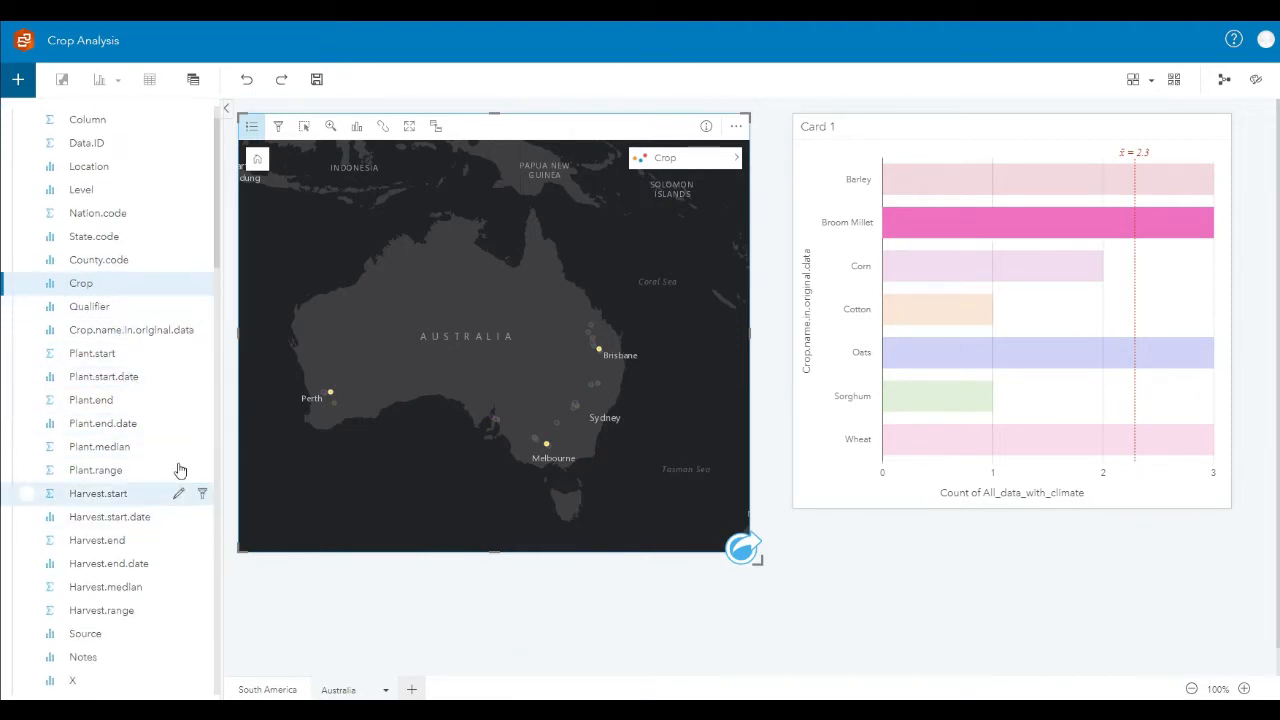
{"action": "scroll", "coordinate": [157, 423], "scroll_direction": "down", "scroll_amount": 5}
{"action": "scroll", "coordinate": [152, 422], "scroll_direction": "down", "scroll_amount": 2}
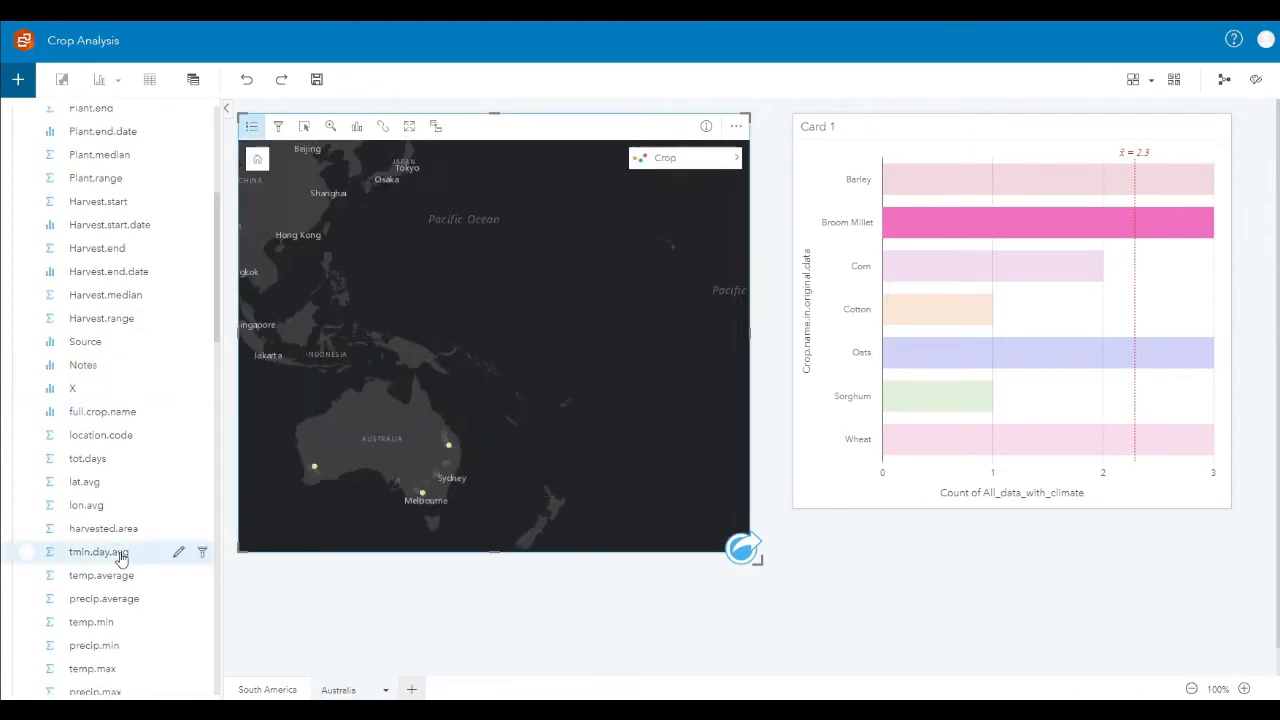
Step: Examine the crop locations across Australia on the crop map
{"action": "double_click", "coordinate": [474, 440]}
{"action": "left_click_drag", "start_coordinate": [503, 399], "coordinate": [572, 344]}
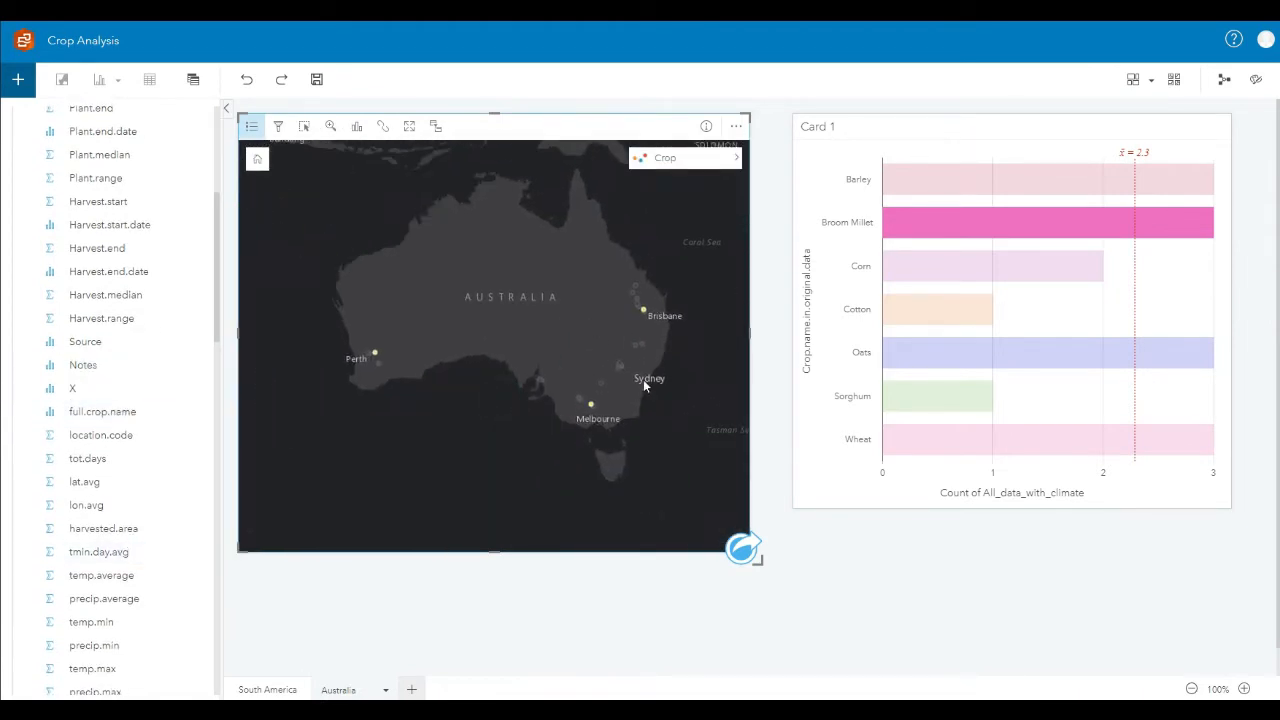
{"action": "scroll", "coordinate": [301, 574], "scroll_direction": "down", "scroll_amount": 1}
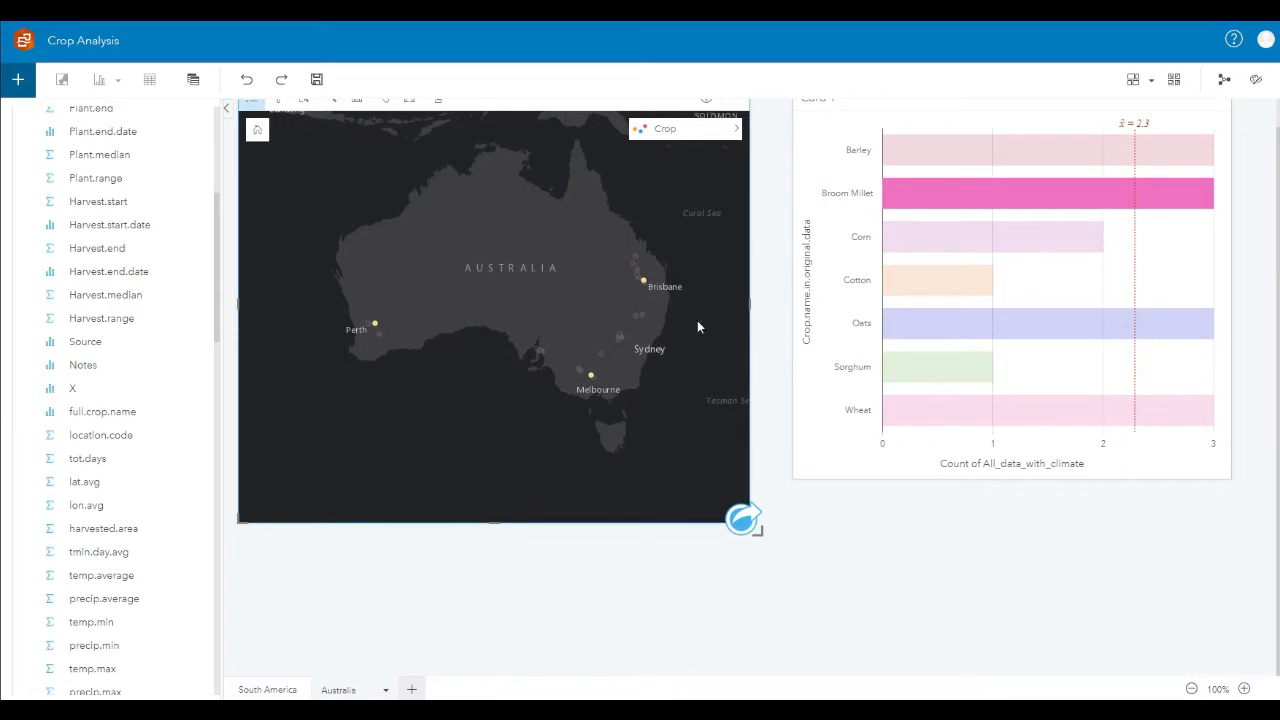
{"action": "scroll", "coordinate": [779, 421], "scroll_direction": "up", "scroll_amount": 1}
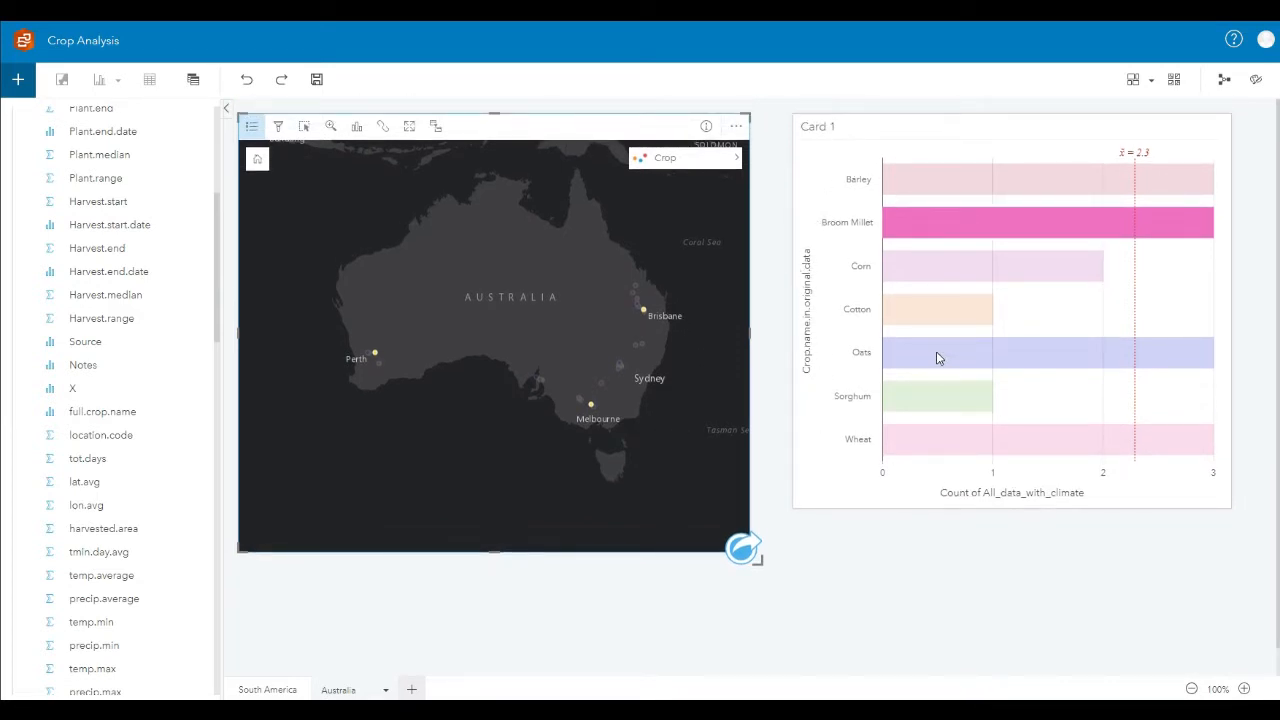
{"action": "left_click", "coordinate": [1054, 131]}
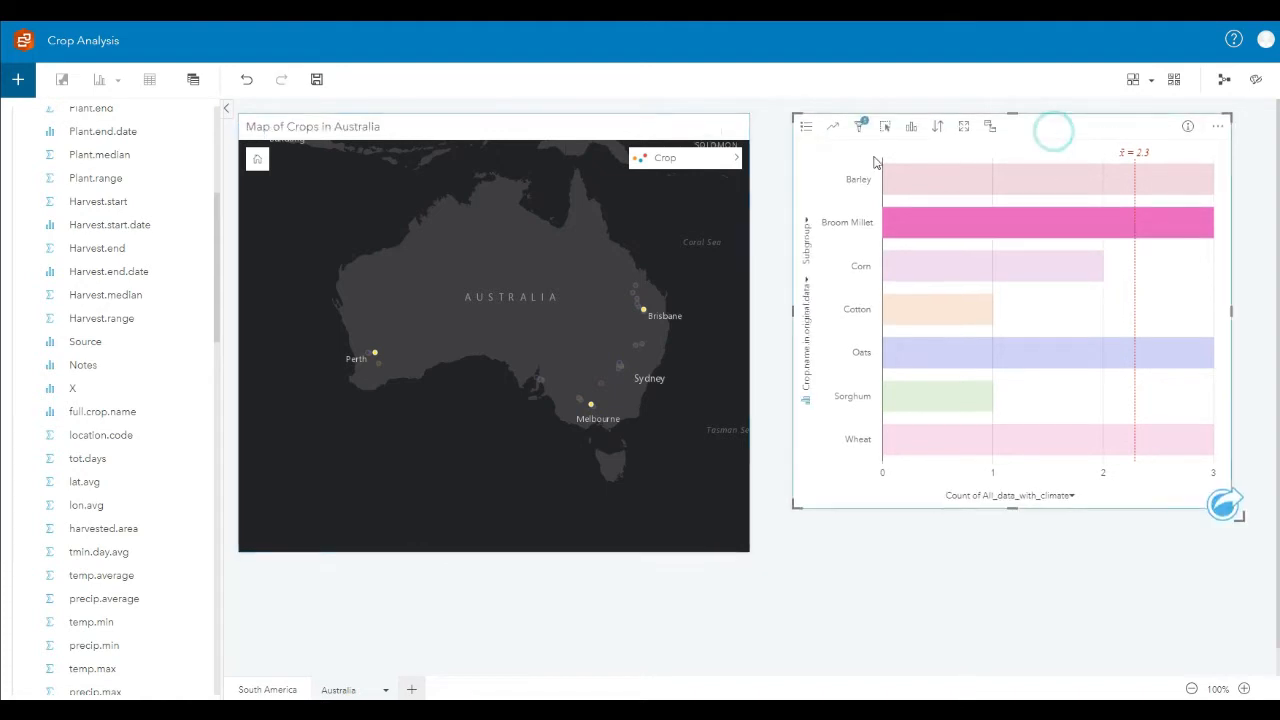
{"action": "left_click_drag", "start_coordinate": [658, 402], "coordinate": [654, 426]}
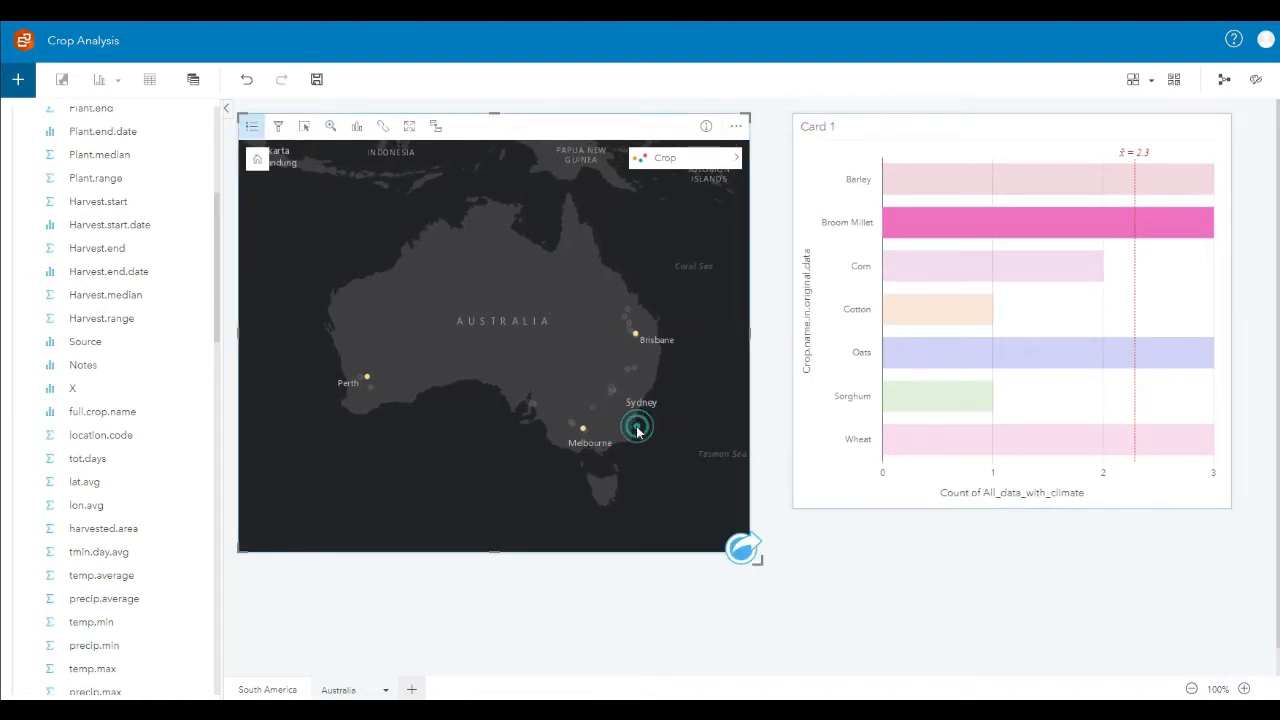
{"action": "double_click", "coordinate": [654, 426]}
{"action": "left_click_drag", "start_coordinate": [443, 343], "coordinate": [506, 353]}
Step: Create a histogram of the precip.average field below the crop bar chart
{"action": "scroll", "coordinate": [499, 347], "scroll_direction": "down", "scroll_amount": 1}
{"action": "scroll", "coordinate": [120, 605], "scroll_direction": "down", "scroll_amount": 1}
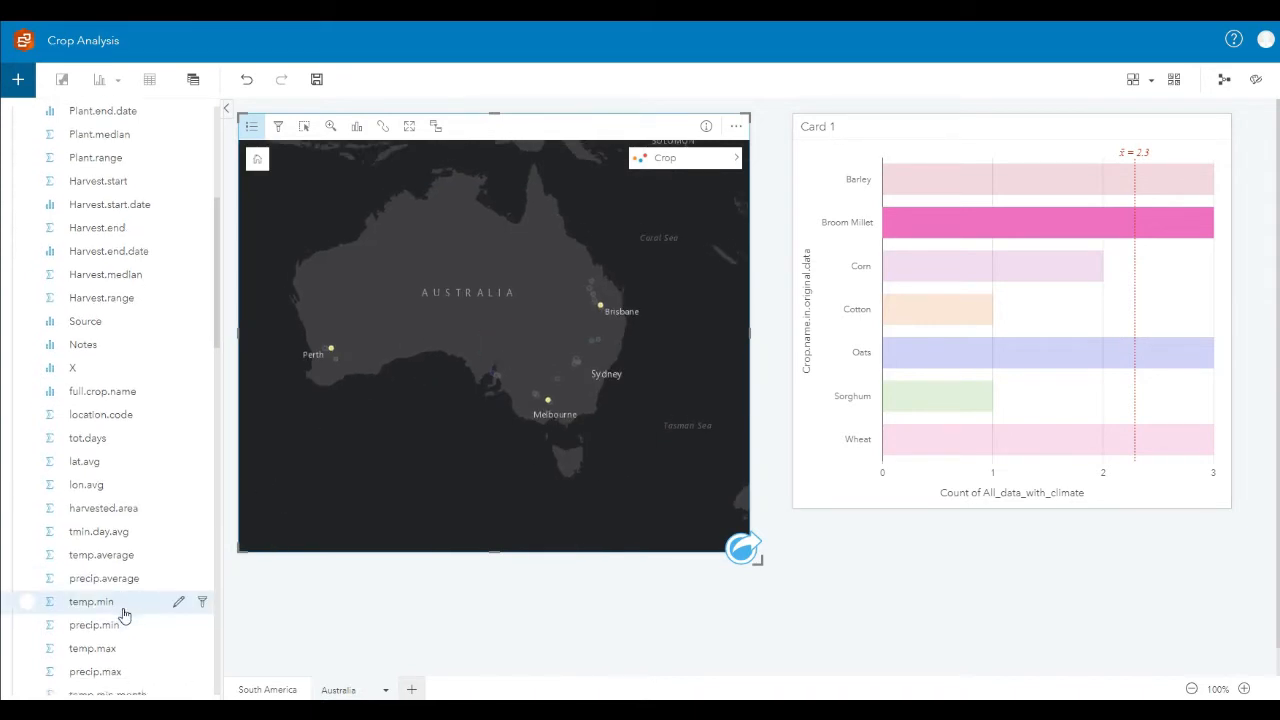
{"action": "left_click_drag", "start_coordinate": [142, 584], "coordinate": [983, 588]}
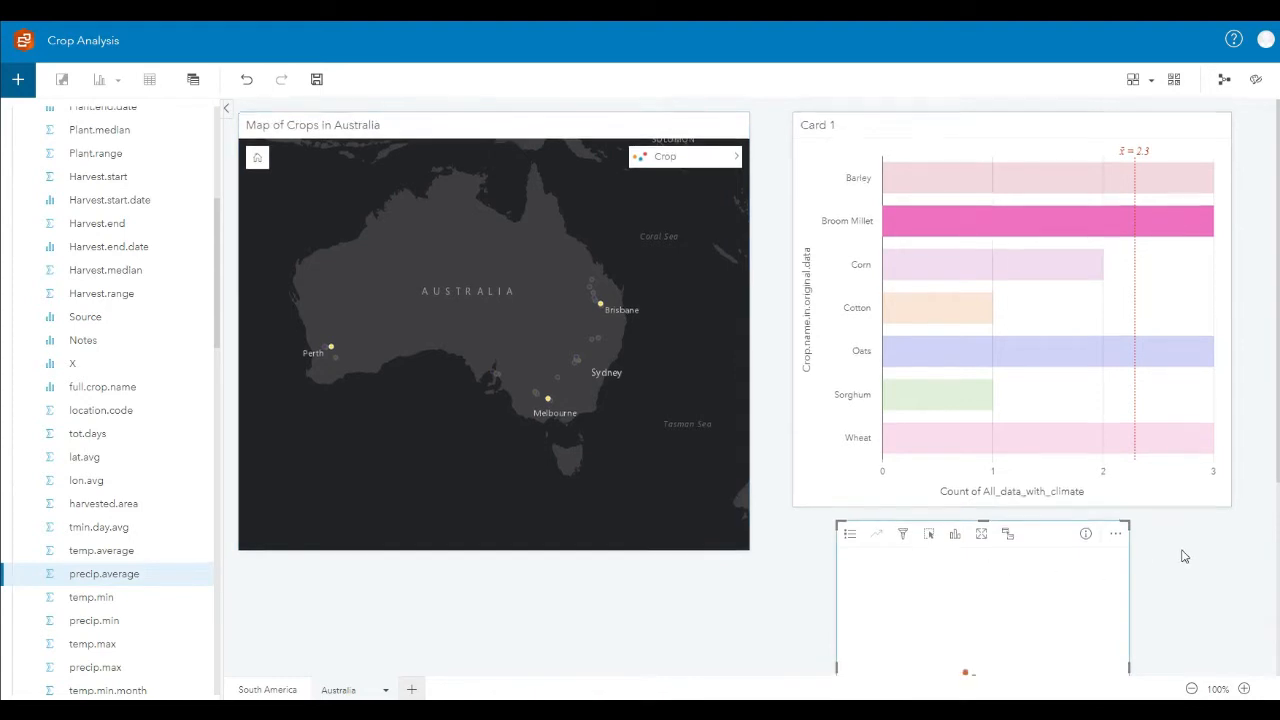
Step: Shrink the crop bar chart card, then align the precipitation histogram beneath it and widen it to match
{"action": "scroll", "coordinate": [1180, 551], "scroll_direction": "down", "scroll_amount": 1}
{"action": "left_click", "coordinate": [1236, 440]}
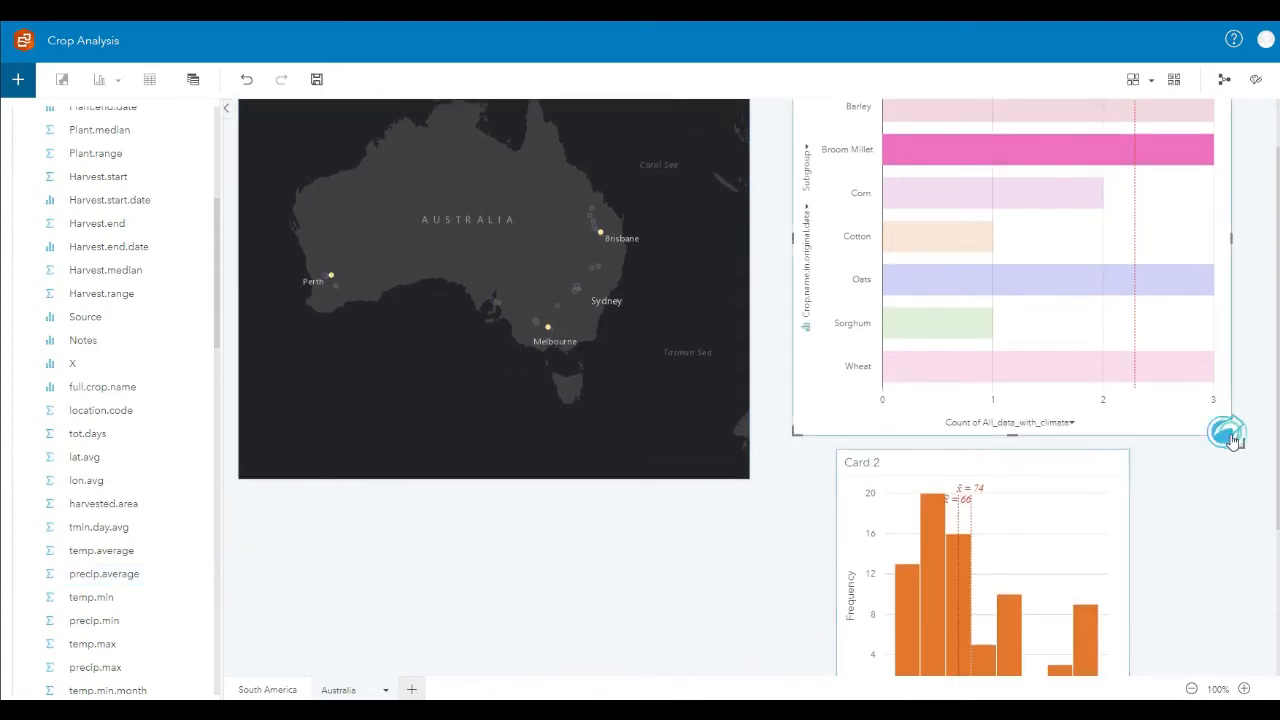
{"action": "left_click_drag", "start_coordinate": [1240, 445], "coordinate": [1128, 330]}
{"action": "scroll", "coordinate": [1116, 563], "scroll_direction": "up", "scroll_amount": 1}
{"action": "left_click", "coordinate": [1072, 552]}
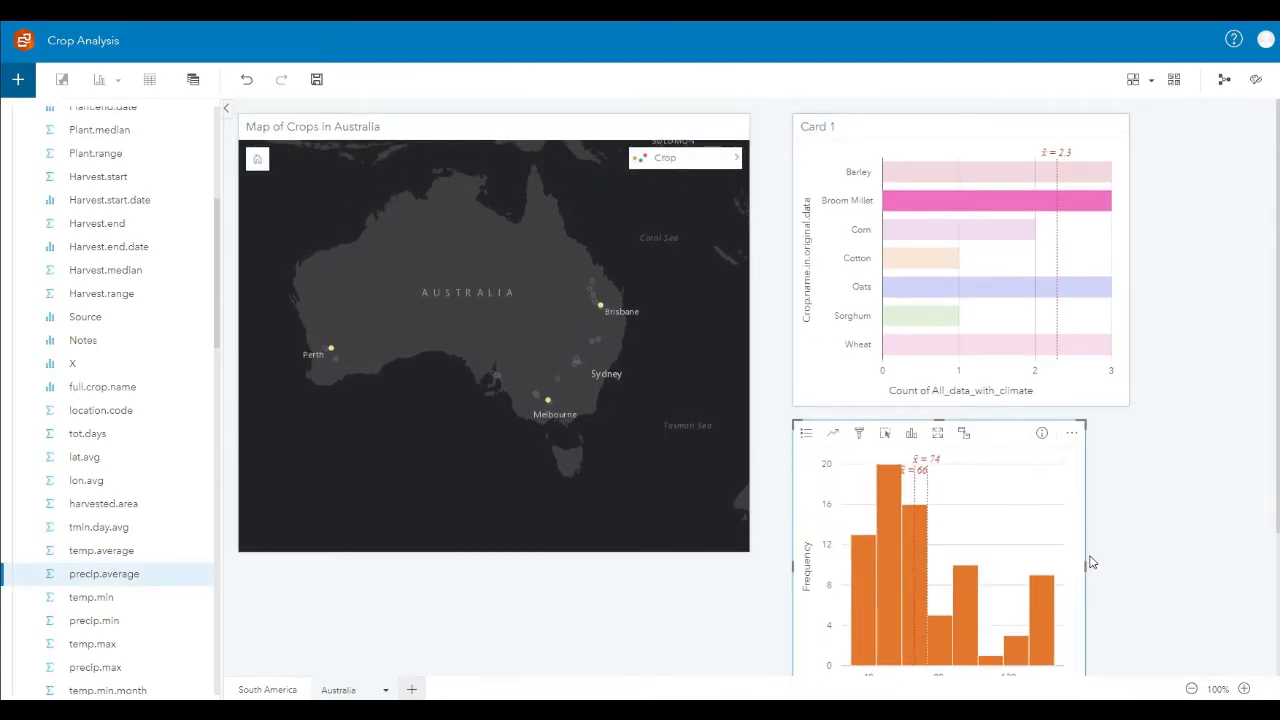
{"action": "left_click_drag", "start_coordinate": [1084, 566], "coordinate": [1130, 564]}
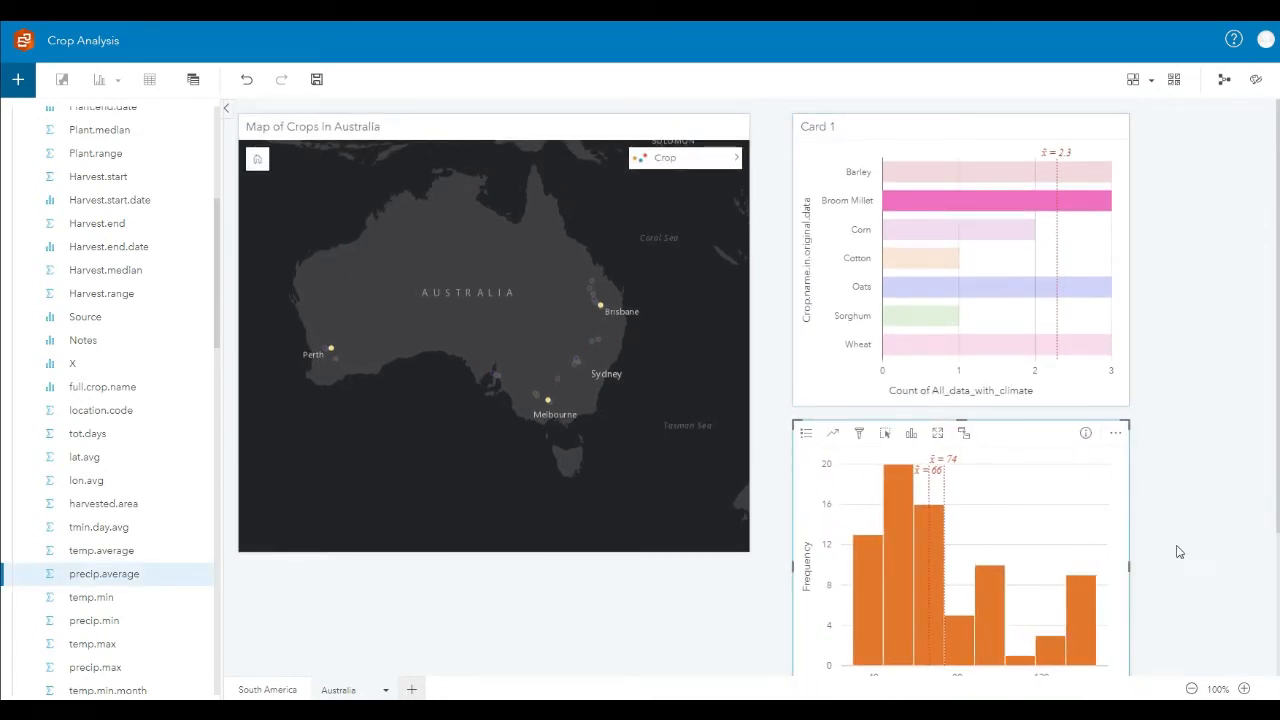
Step: Select several precip.average histogram bins one after another to compare the related crops and map locations
{"action": "scroll", "coordinate": [1178, 549], "scroll_direction": "down", "scroll_amount": 1}
{"action": "left_click", "coordinate": [887, 519]}
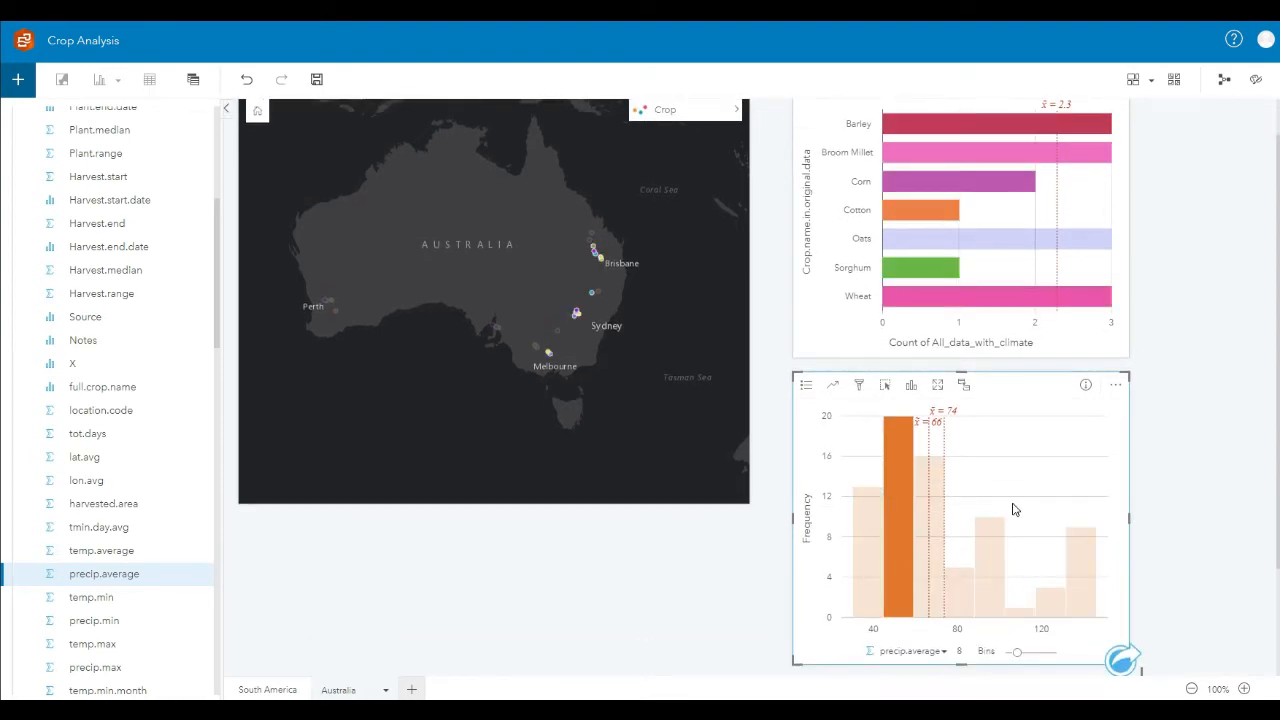
{"action": "left_click", "coordinate": [936, 518]}
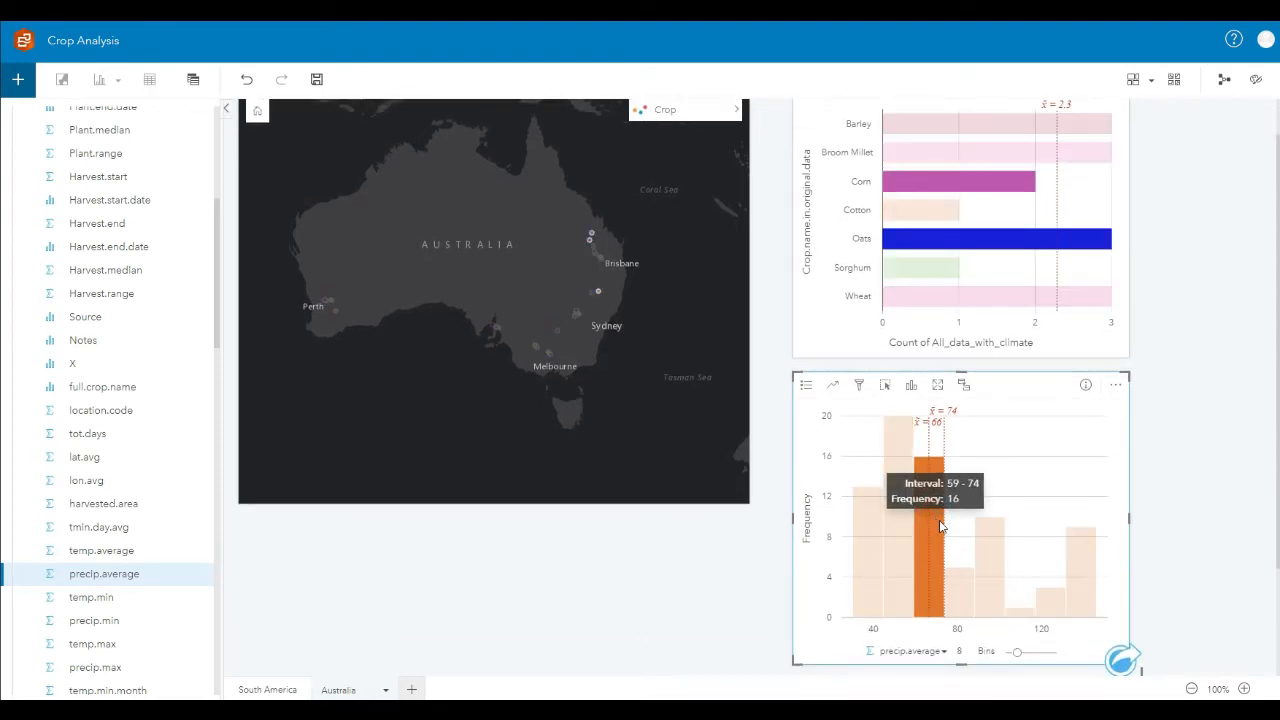
{"action": "left_click", "coordinate": [873, 564]}
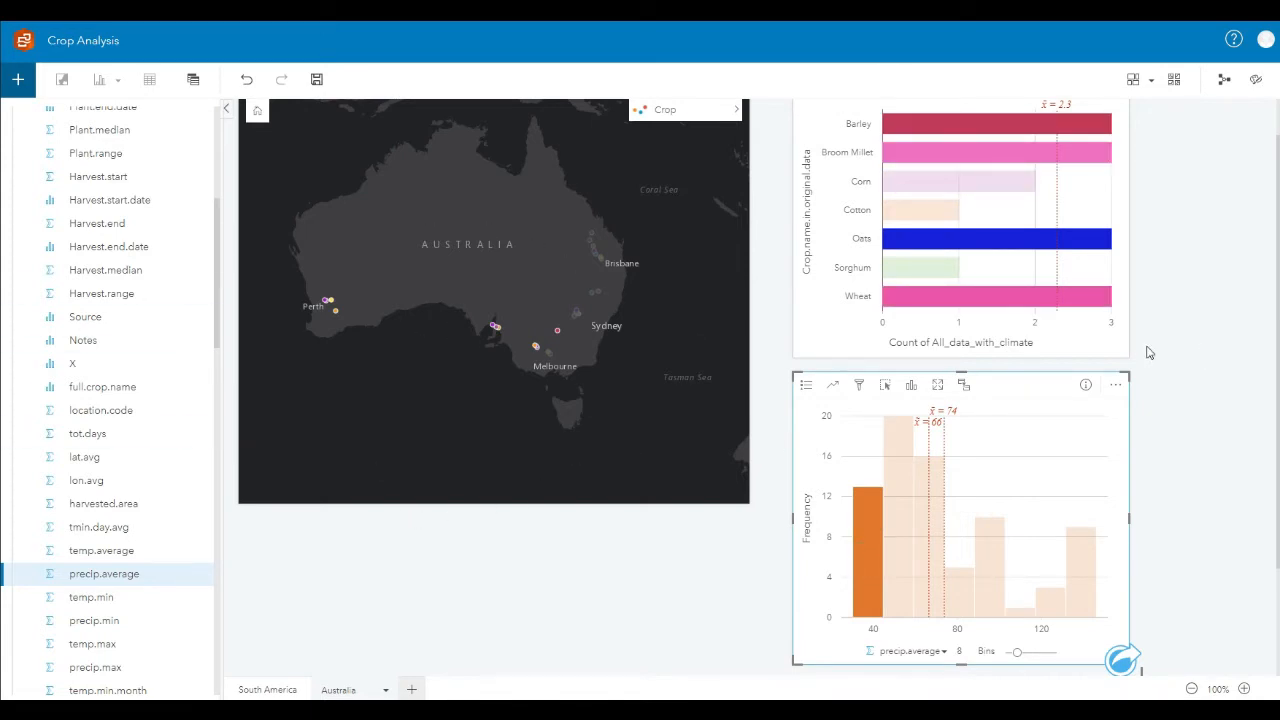
{"action": "scroll", "coordinate": [1145, 352], "scroll_direction": "up", "scroll_amount": 1}
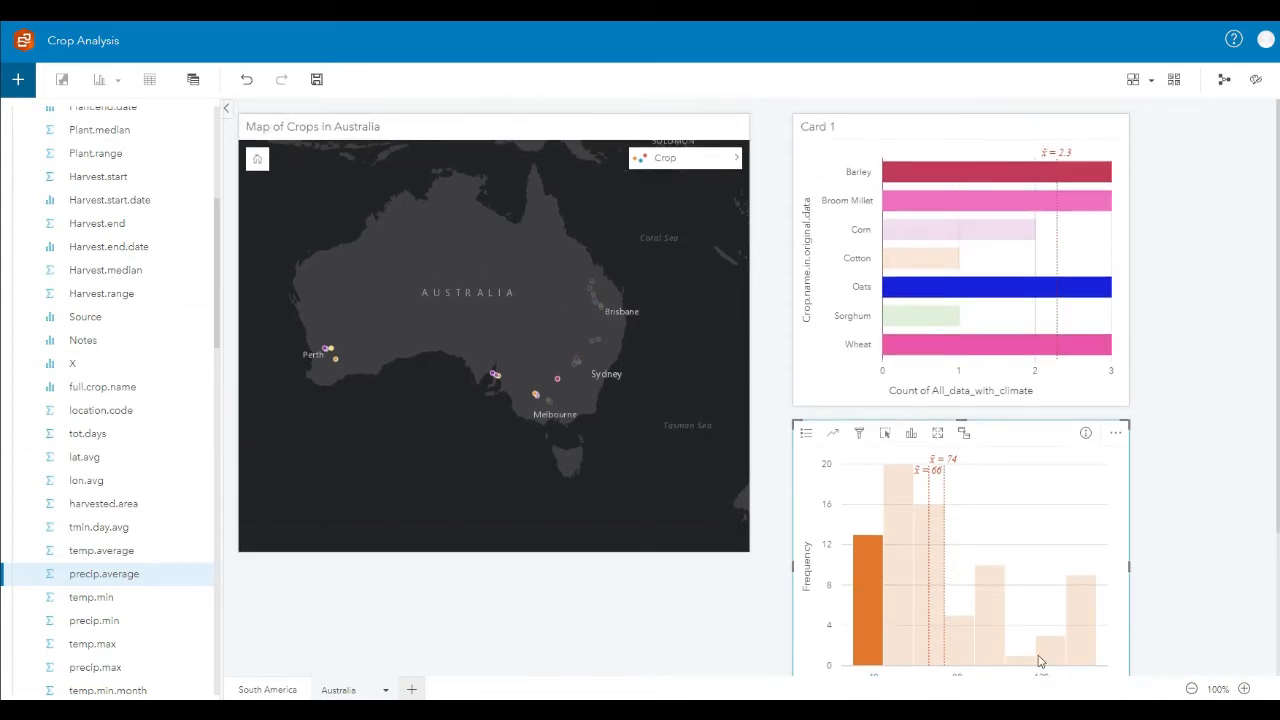
{"action": "left_click", "coordinate": [992, 620]}
{"action": "scroll", "coordinate": [1120, 605], "scroll_direction": "down", "scroll_amount": 1}
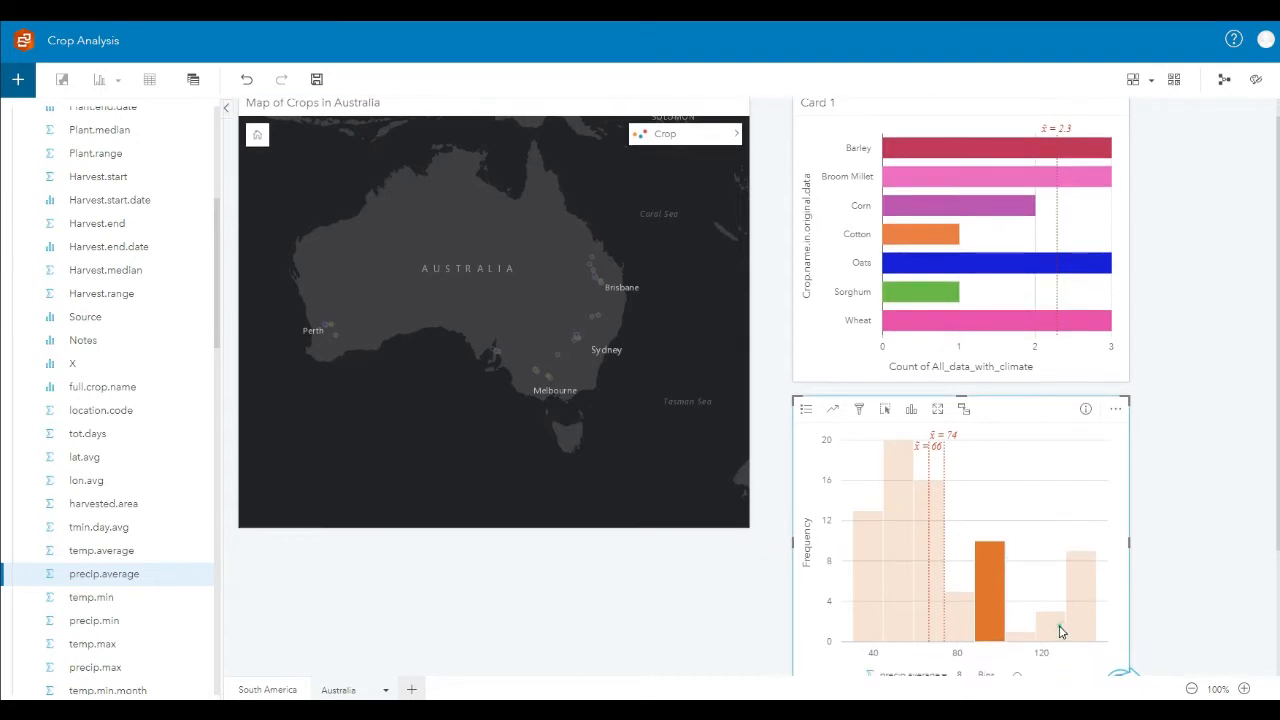
{"action": "left_click", "coordinate": [1060, 628]}
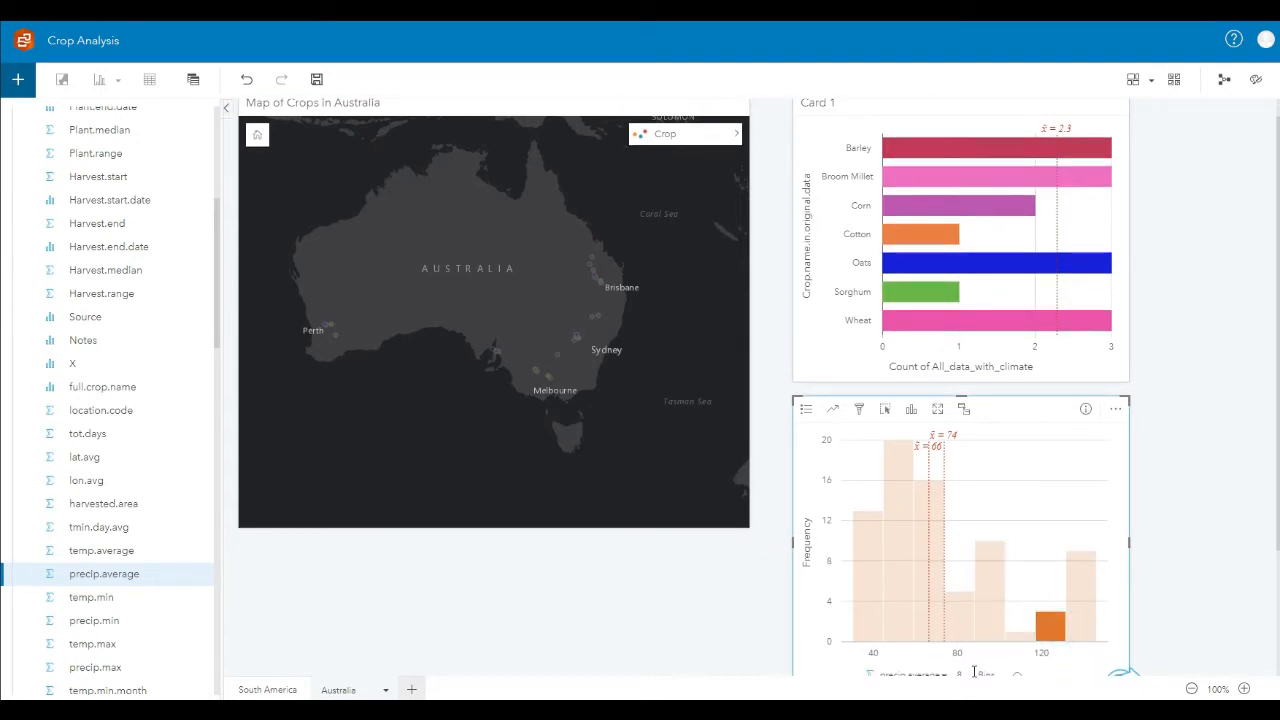
{"action": "left_click", "coordinate": [1188, 406]}
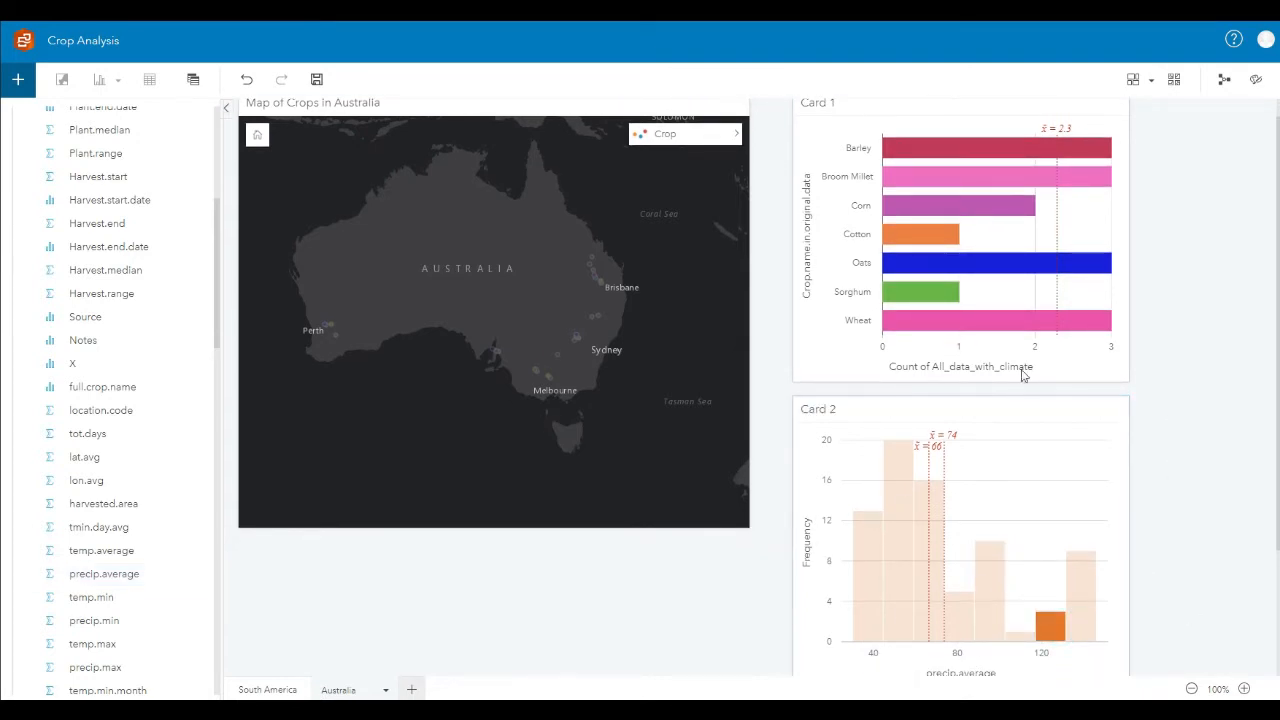
{"action": "scroll", "coordinate": [417, 190], "scroll_direction": "up", "scroll_amount": 1}
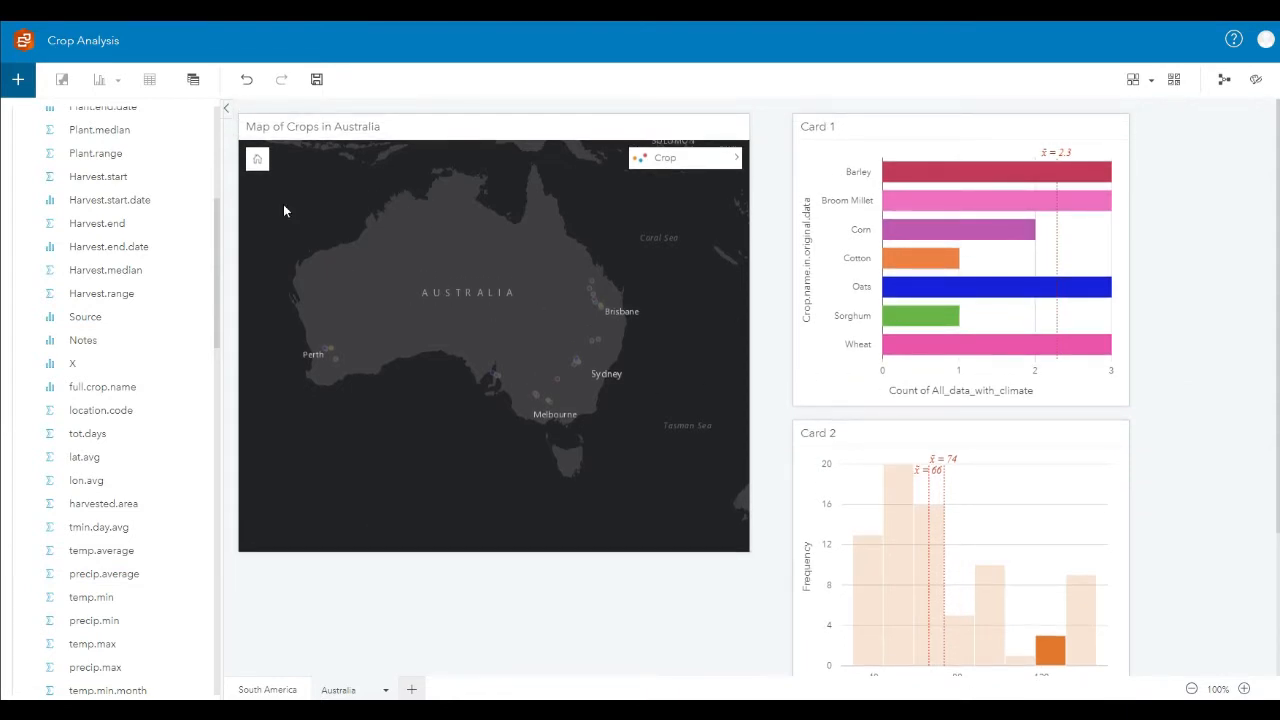
Step: Save the workbook and shift both chart cards slightly closer to the map
{"action": "left_click", "coordinate": [316, 79]}
{"action": "left_click", "coordinate": [1204, 132]}
{"action": "left_click", "coordinate": [916, 432]}
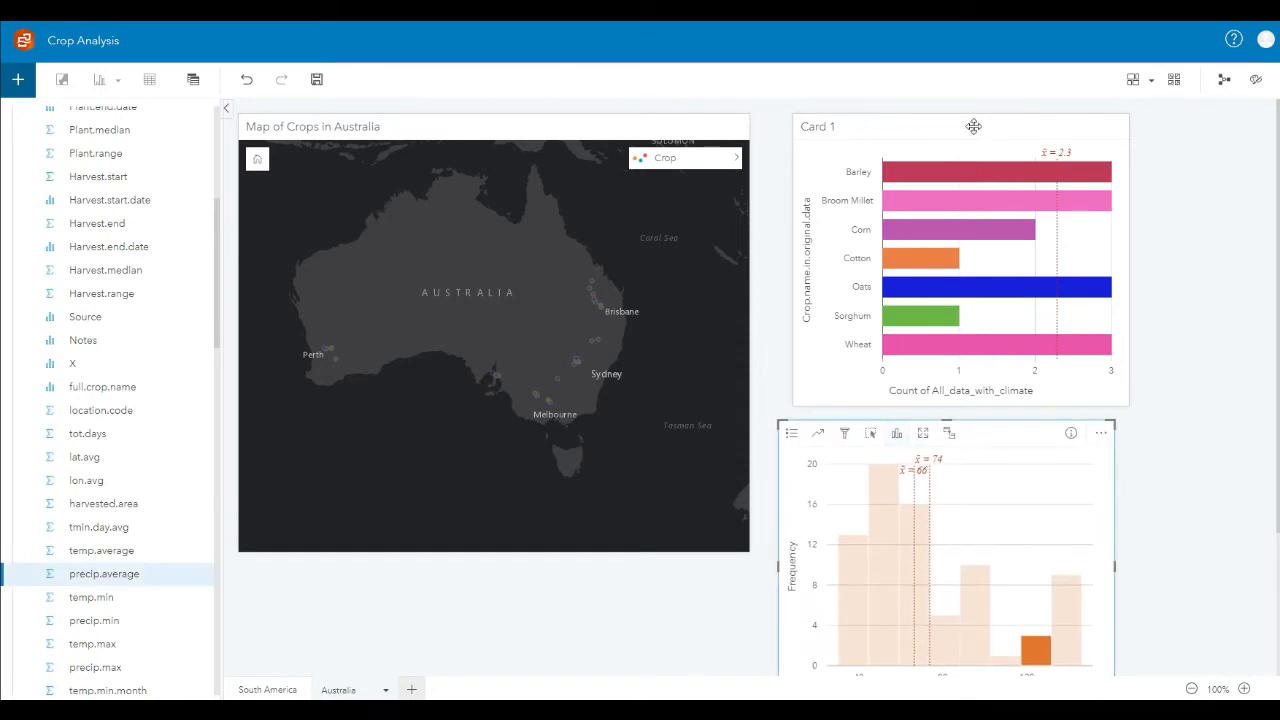
{"action": "left_click_drag", "start_coordinate": [973, 126], "coordinate": [960, 126]}
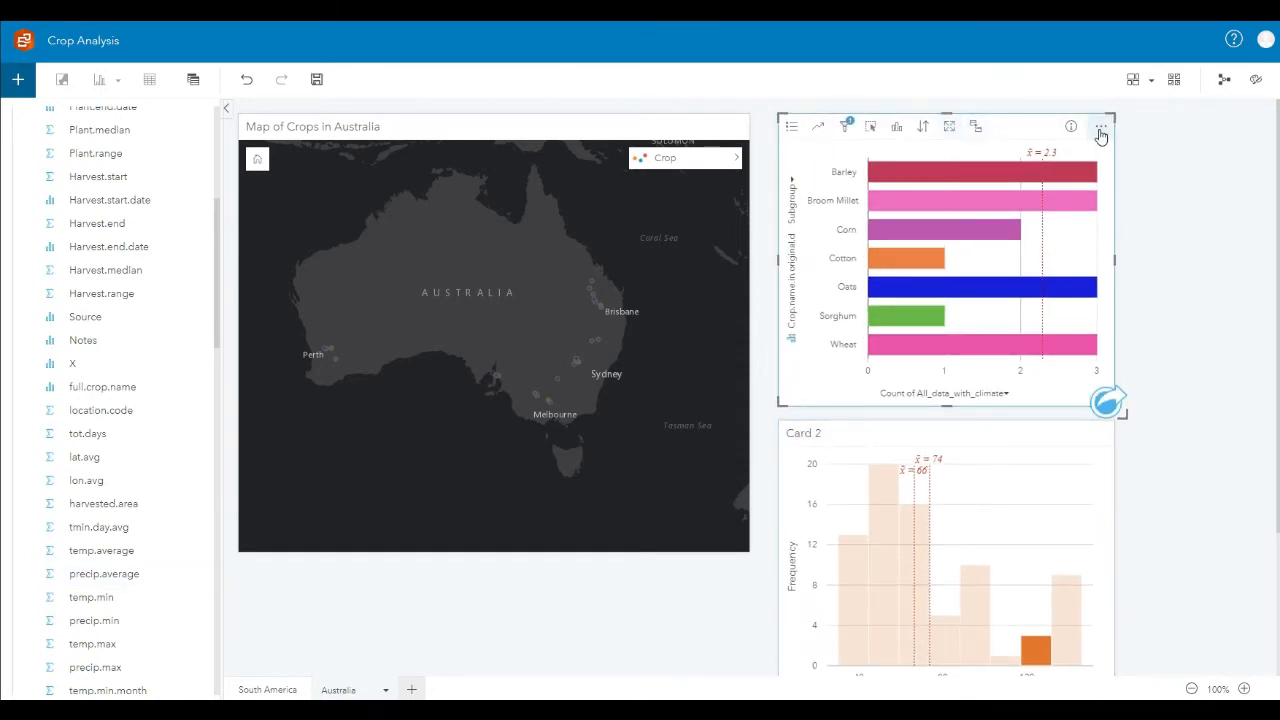
Step: Set Card 1's background color to dark gray #474747 and its foreground color to white #FFFFFF
{"action": "left_click", "coordinate": [1101, 130]}
{"action": "left_click", "coordinate": [1128, 130]}
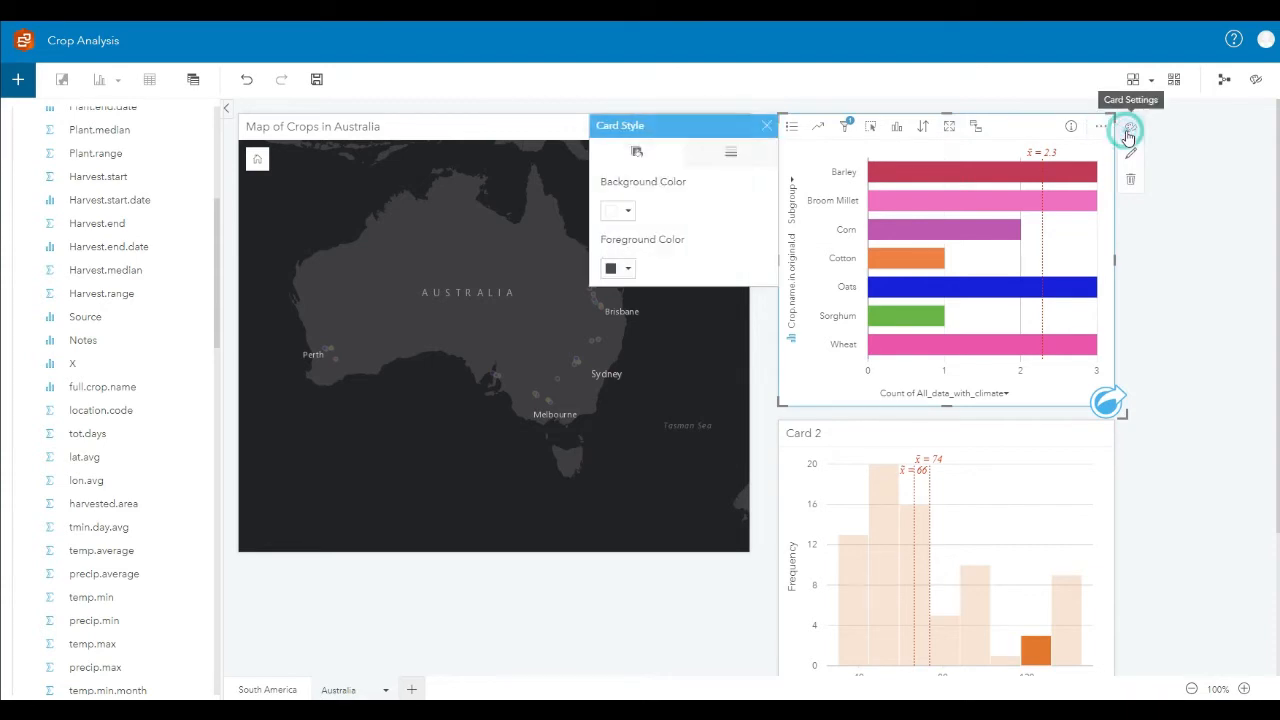
{"action": "left_click", "coordinate": [628, 212]}
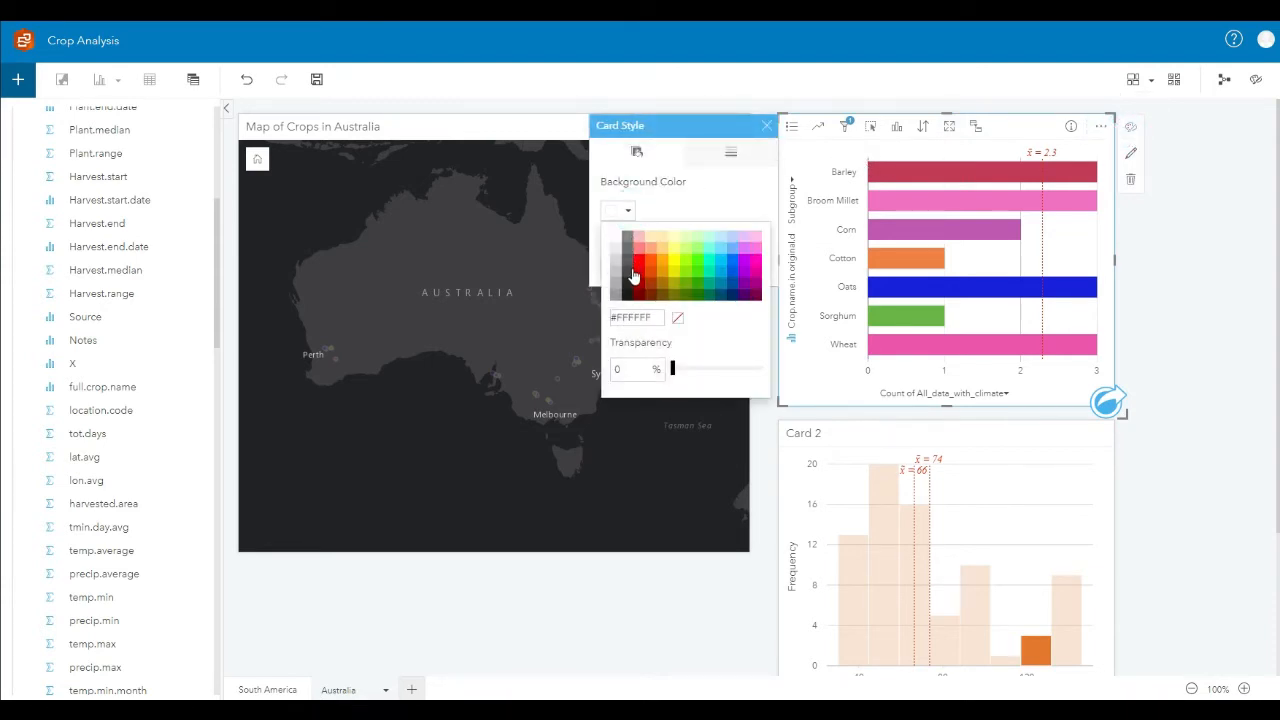
{"action": "left_click", "coordinate": [628, 283]}
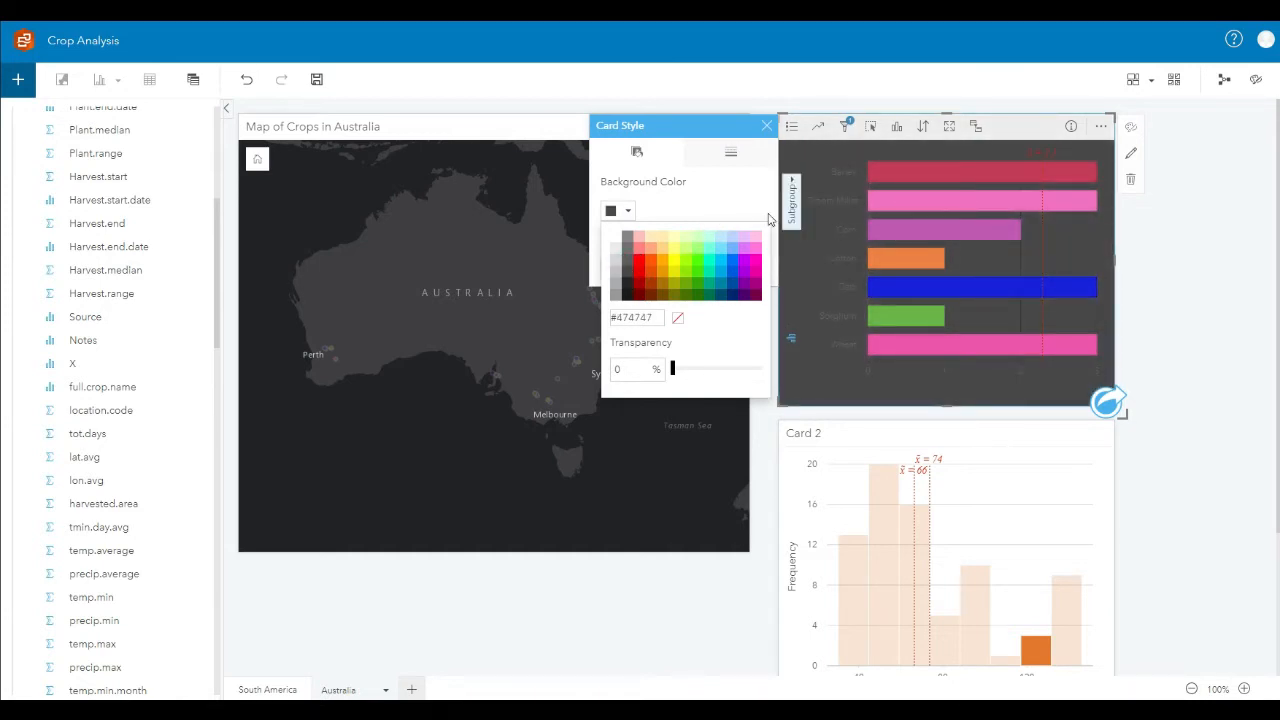
{"action": "left_click", "coordinate": [697, 198]}
{"action": "left_click", "coordinate": [628, 268]}
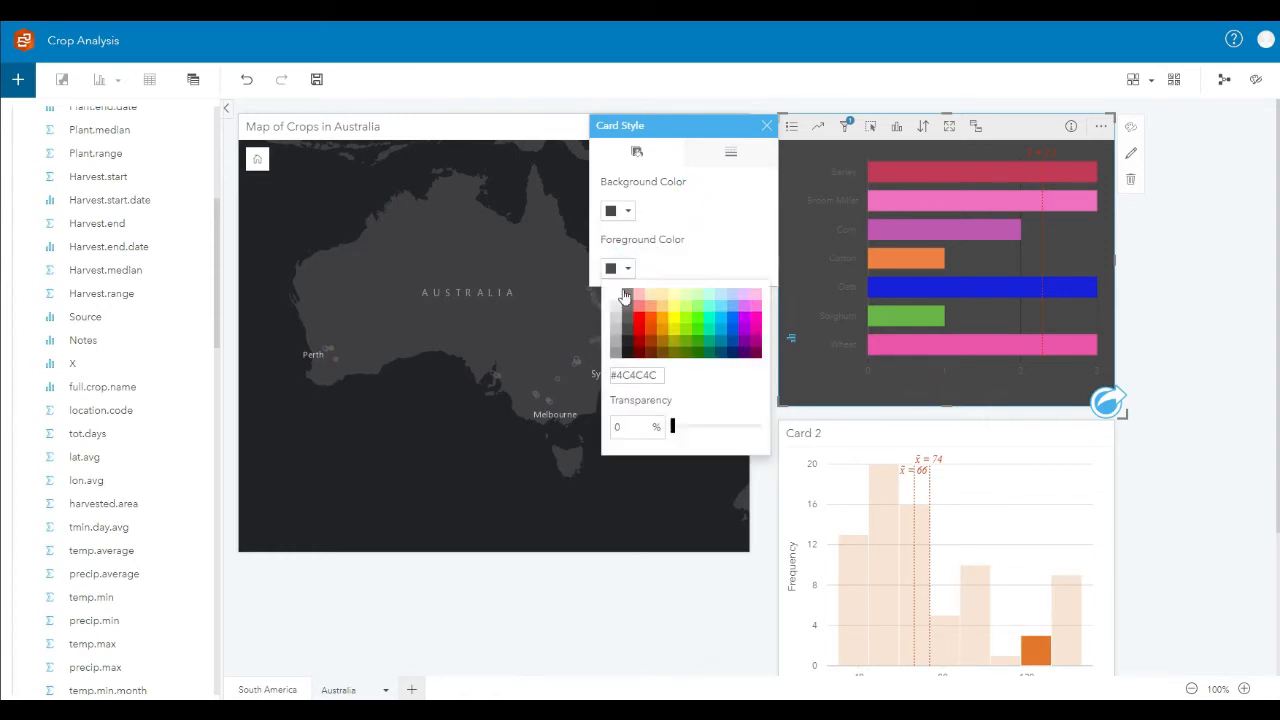
{"action": "left_click", "coordinate": [616, 294]}
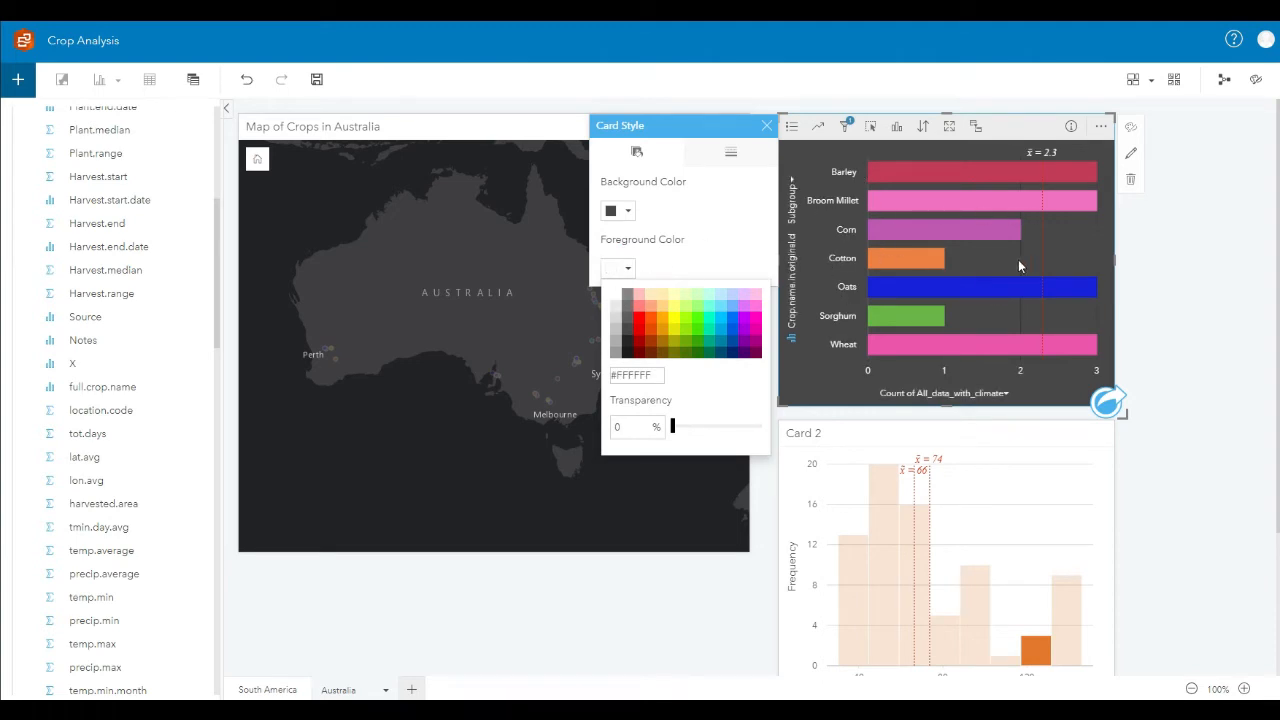
Step: Give Card 1 a white border with a width of 5 px
{"action": "left_click", "coordinate": [731, 152]}
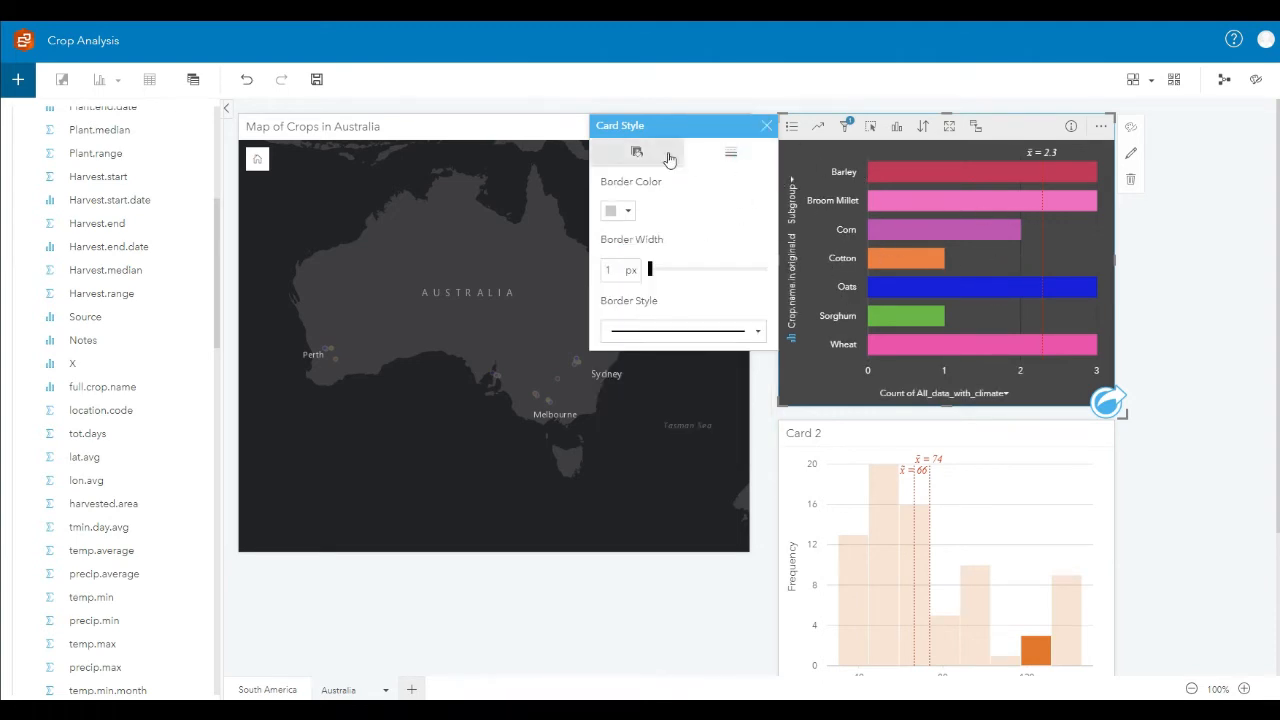
{"action": "left_click", "coordinate": [630, 217]}
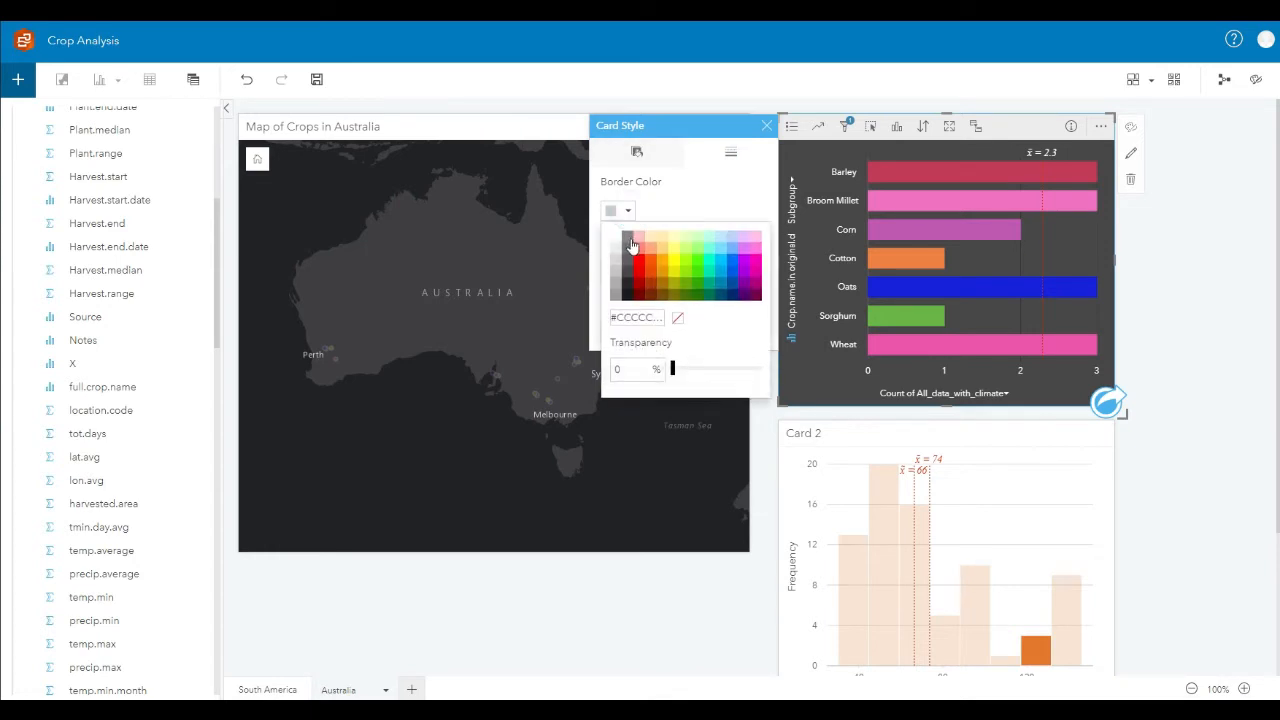
{"action": "left_click", "coordinate": [617, 238]}
{"action": "left_click", "coordinate": [661, 238]}
{"action": "left_click", "coordinate": [617, 238]}
{"action": "left_click", "coordinate": [698, 194]}
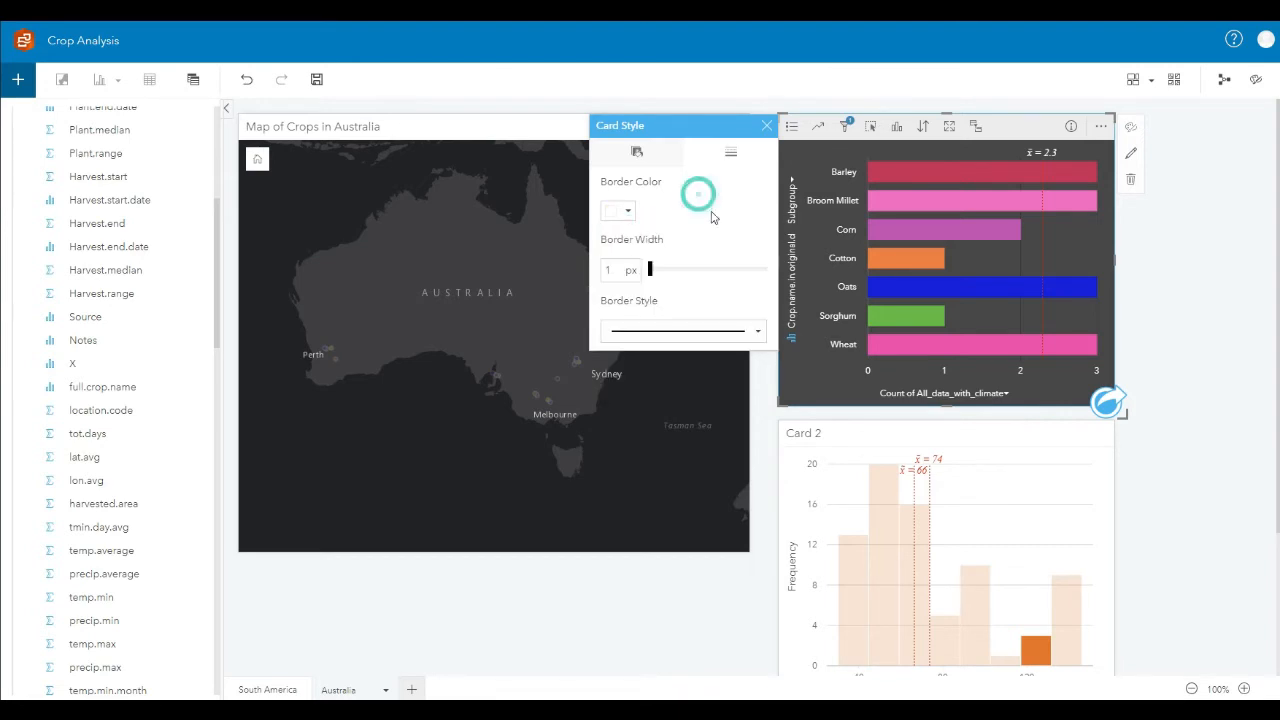
{"action": "left_click_drag", "start_coordinate": [659, 274], "coordinate": [667, 266]}
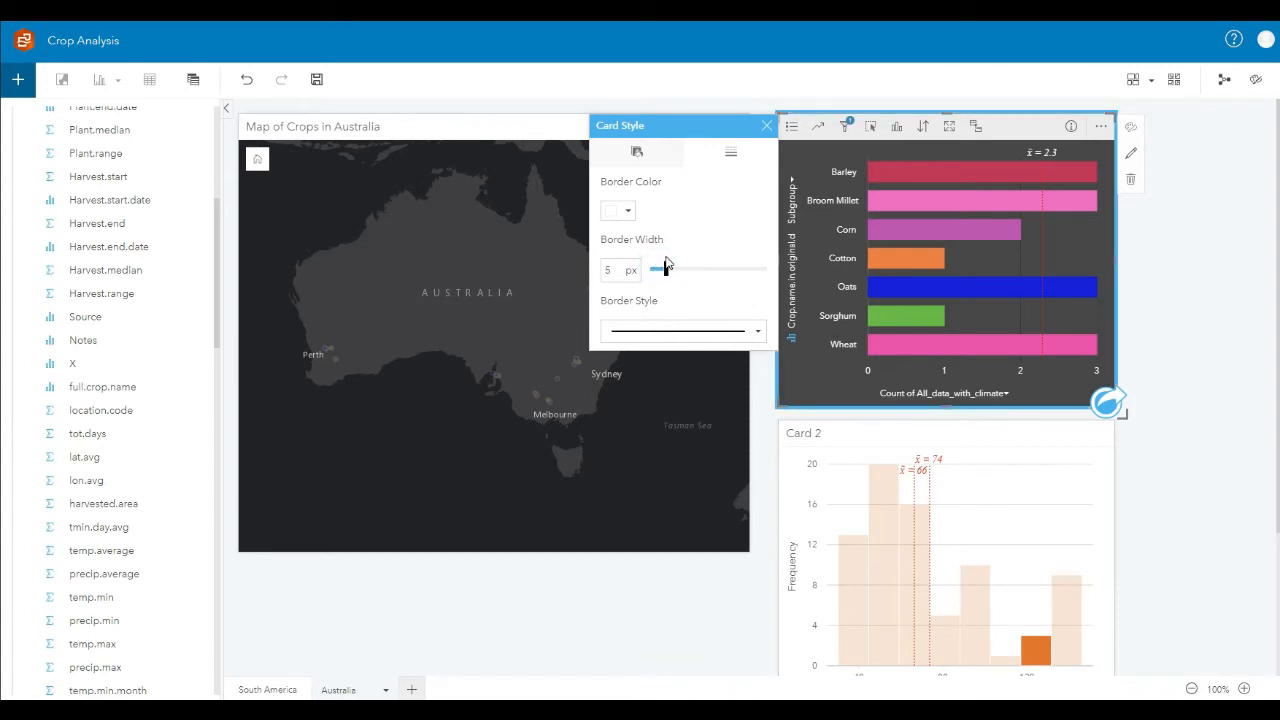
{"action": "left_click", "coordinate": [1217, 313]}
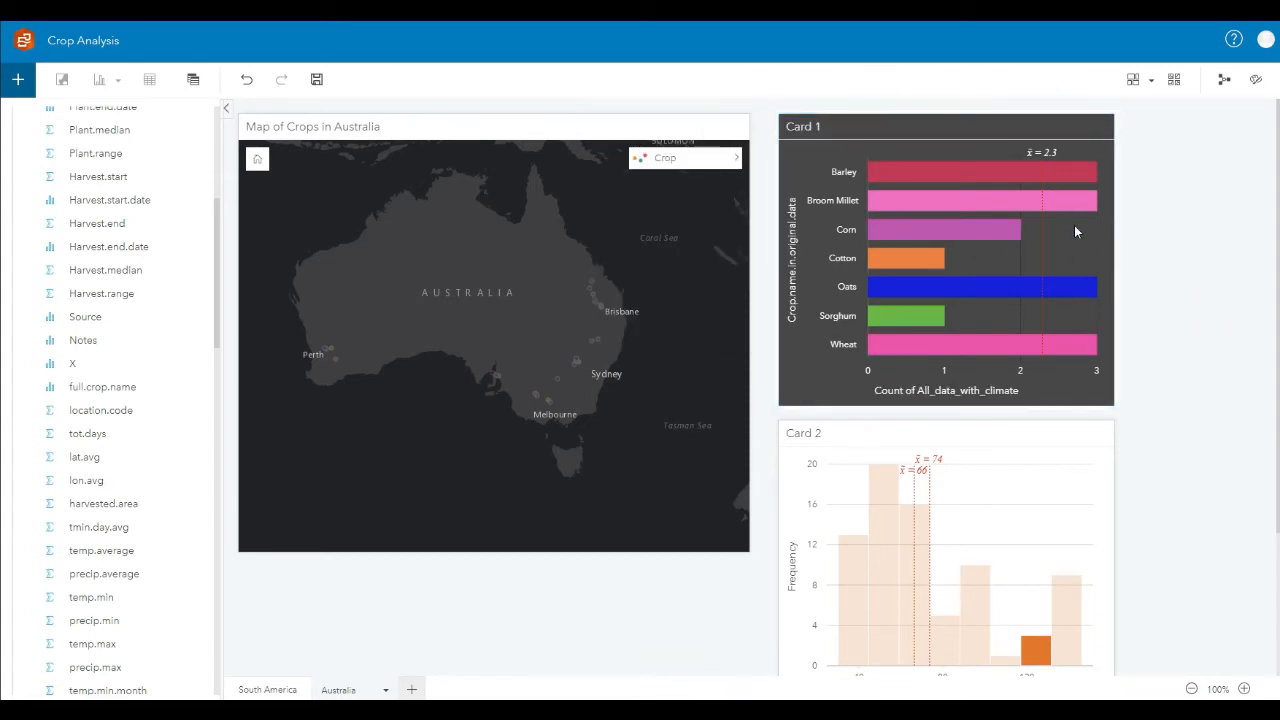
Step: Change the border color of Card 1, the crop bar chart, to dark gray
{"action": "left_click", "coordinate": [1094, 172]}
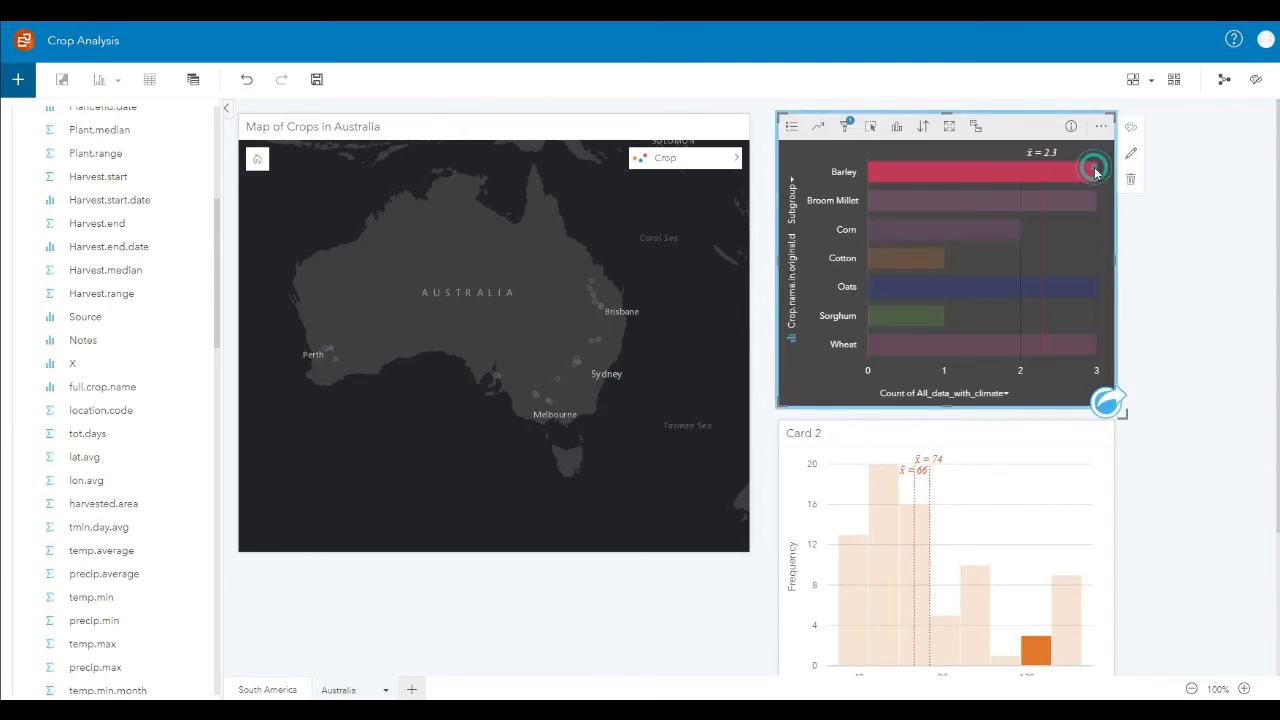
{"action": "left_click", "coordinate": [1129, 131]}
{"action": "left_click", "coordinate": [731, 151]}
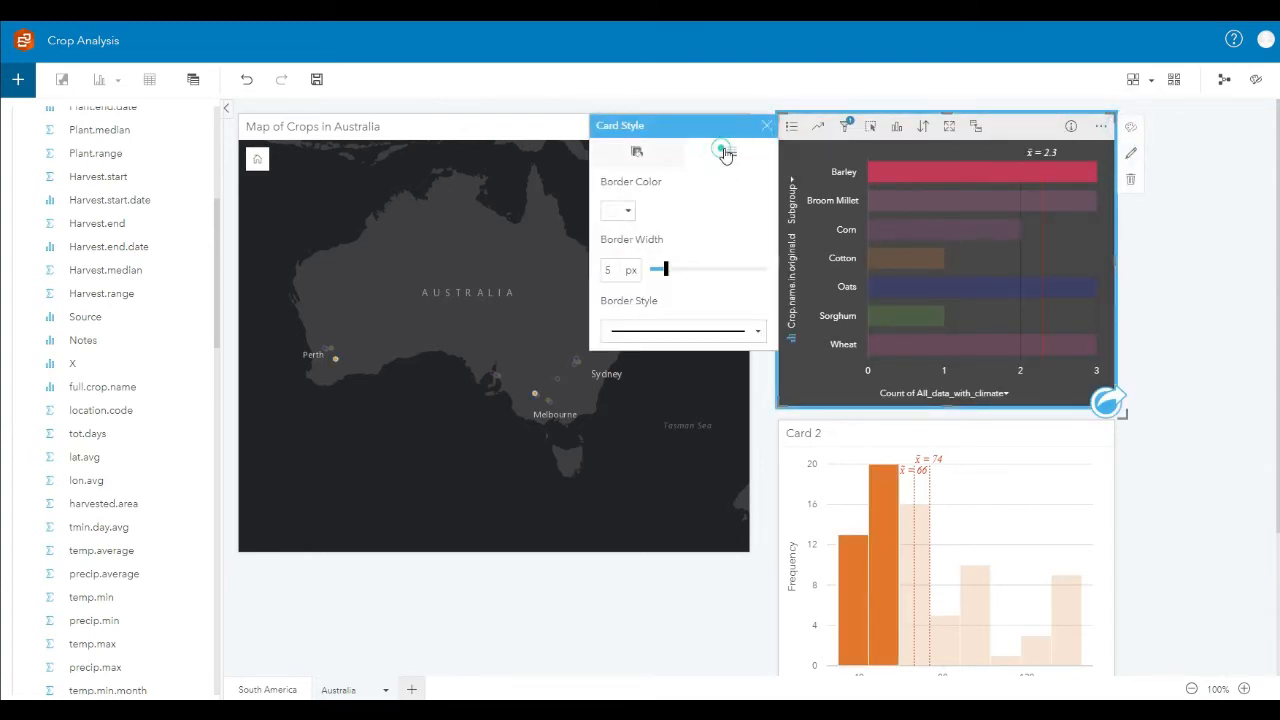
{"action": "left_click", "coordinate": [628, 213]}
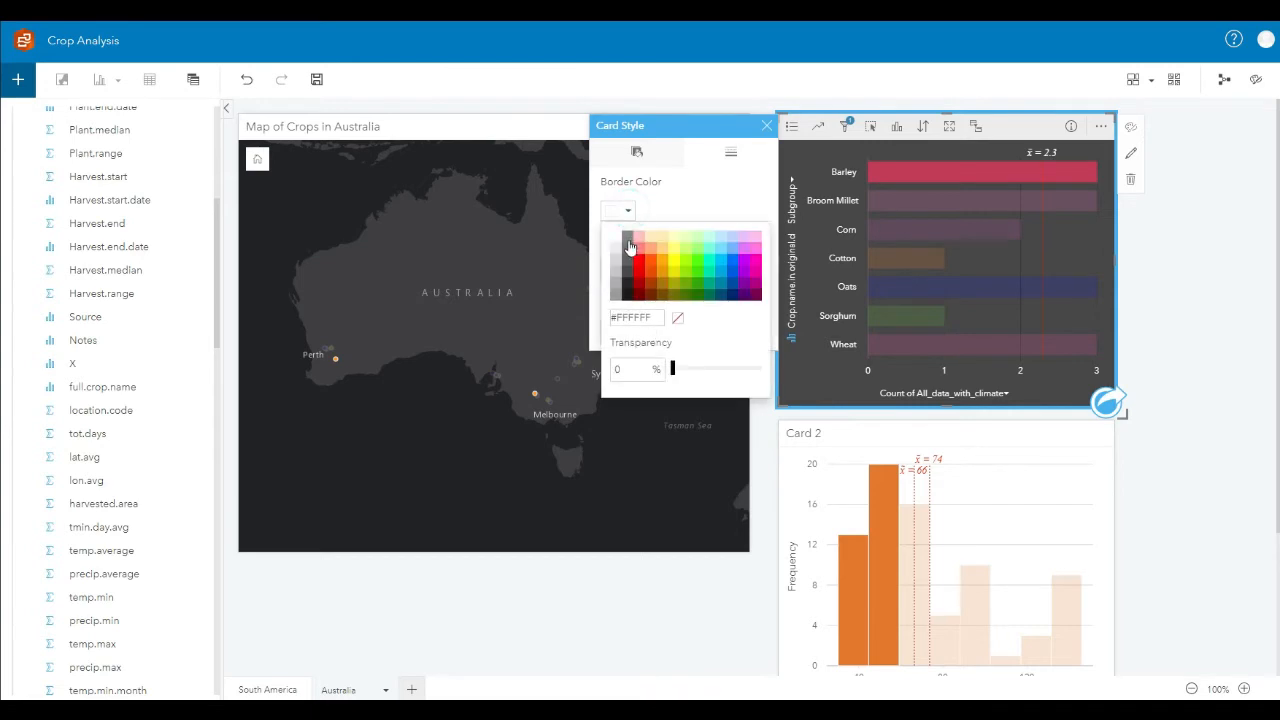
{"action": "left_click", "coordinate": [631, 249]}
{"action": "left_click", "coordinate": [700, 203]}
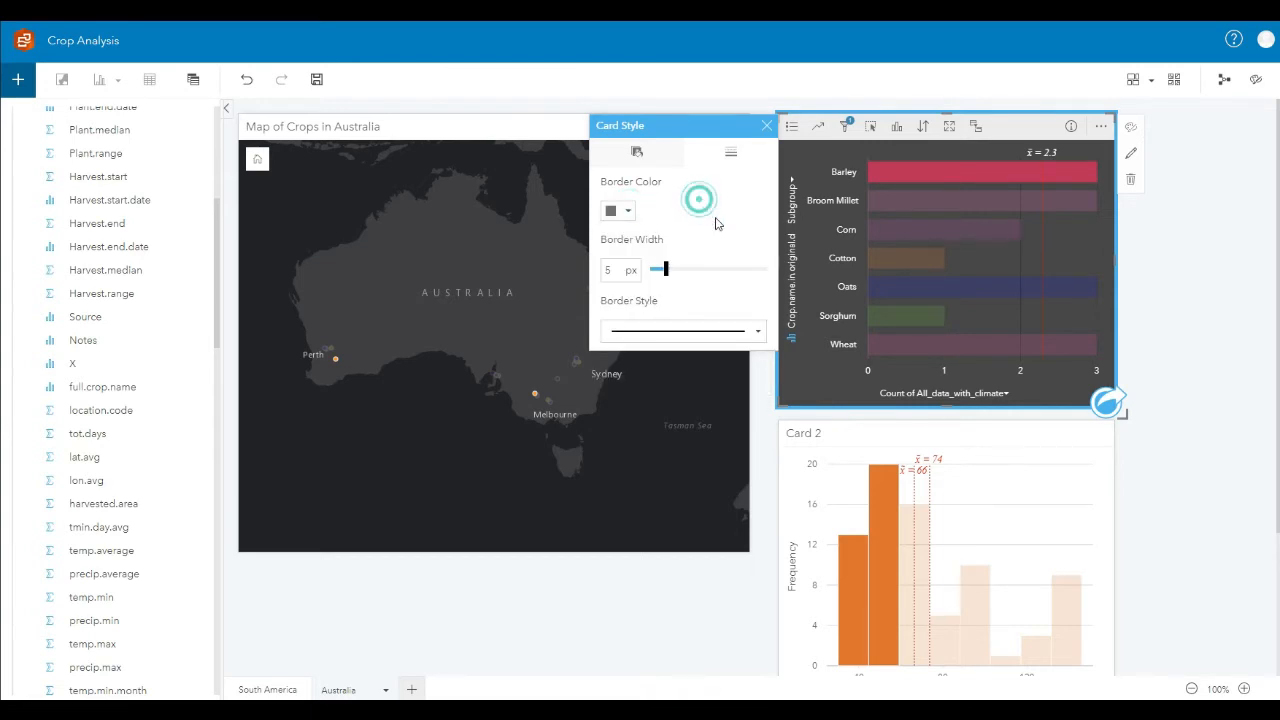
{"action": "left_click", "coordinate": [1221, 260]}
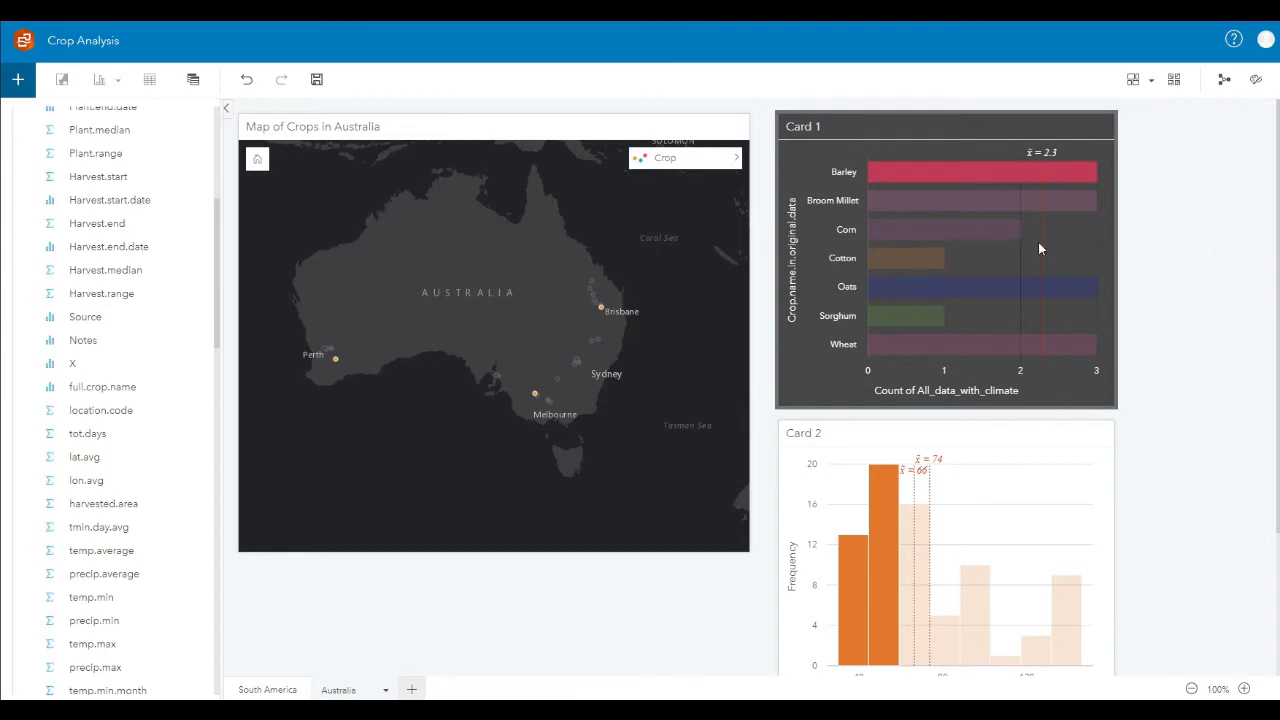
Step: Clear the bar selection in the crop chart and rename Card 1 as "Crops in Australia"
{"action": "left_click", "coordinate": [927, 128]}
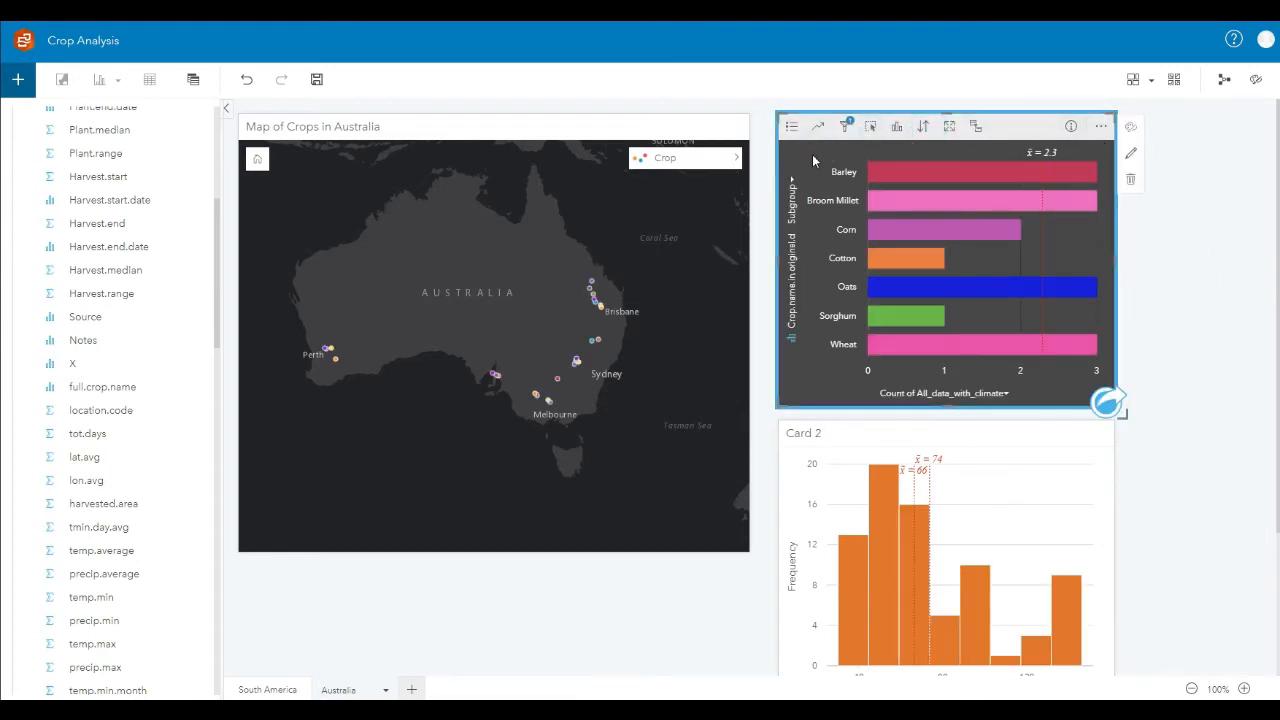
{"action": "left_click", "coordinate": [1243, 176]}
{"action": "double_click", "coordinate": [803, 127]}
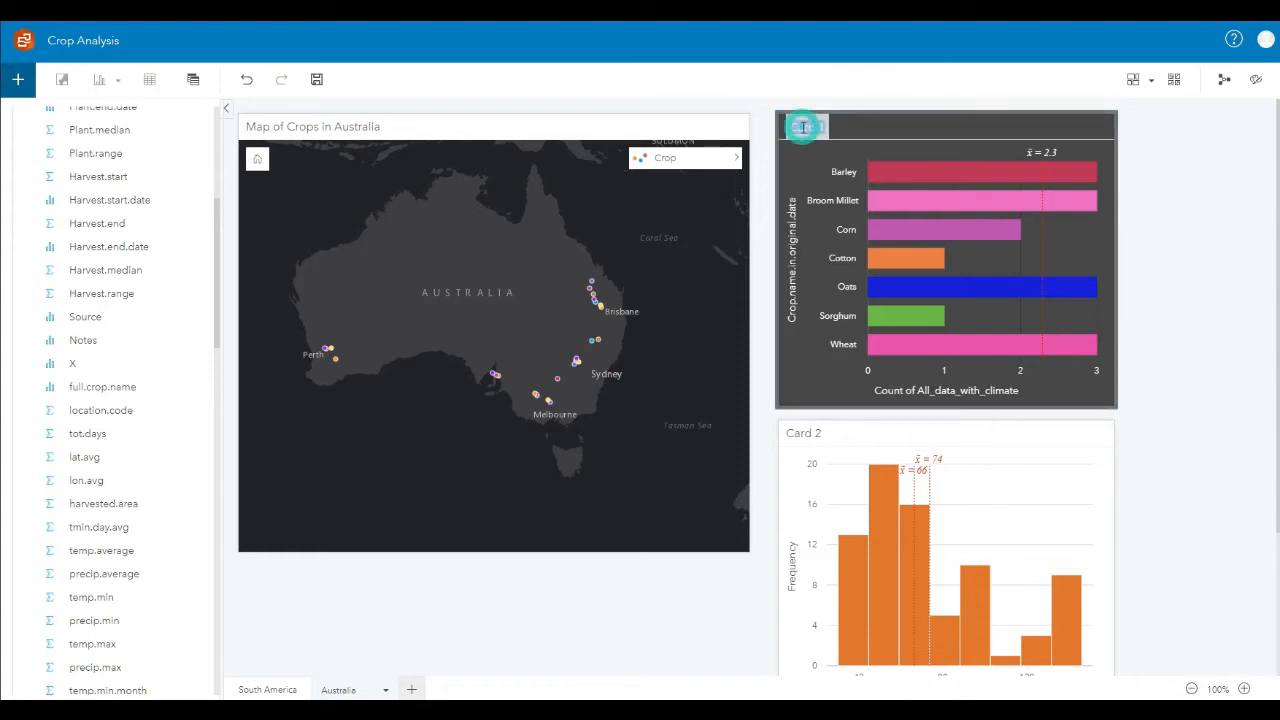
{"action": "type", "text": "Number"}
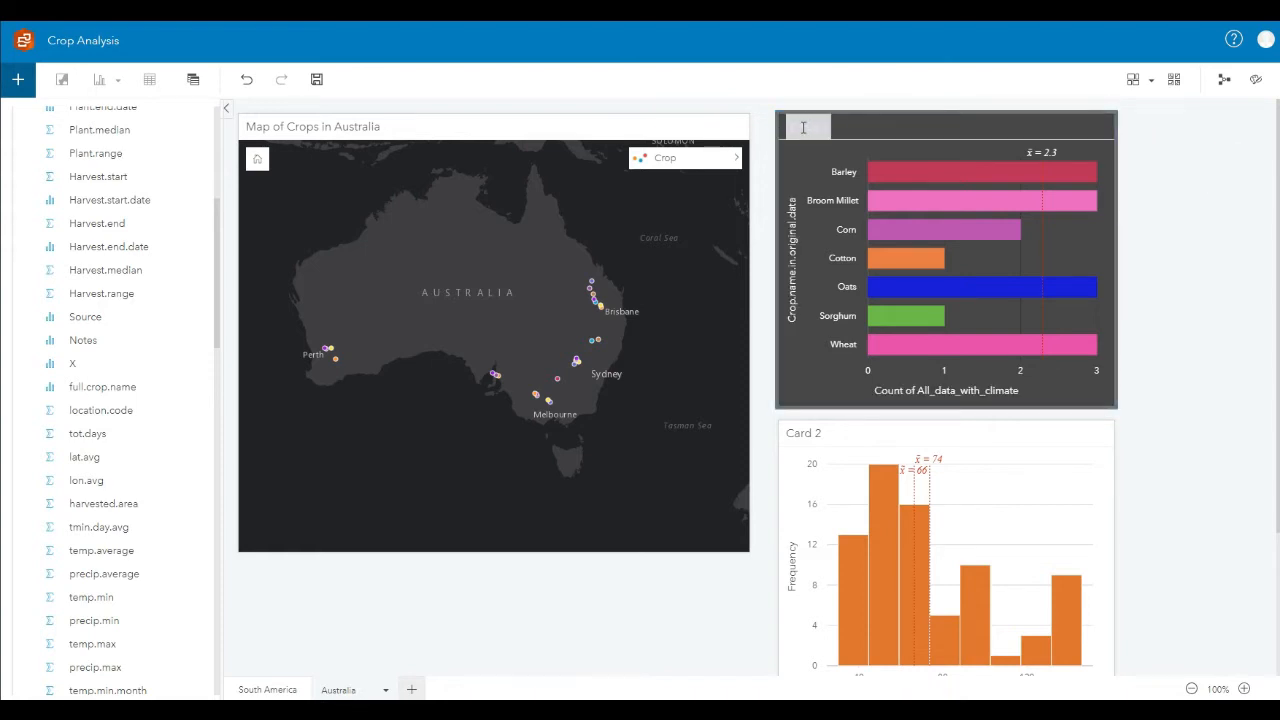
{"action": "type", "text": "ustralia"}
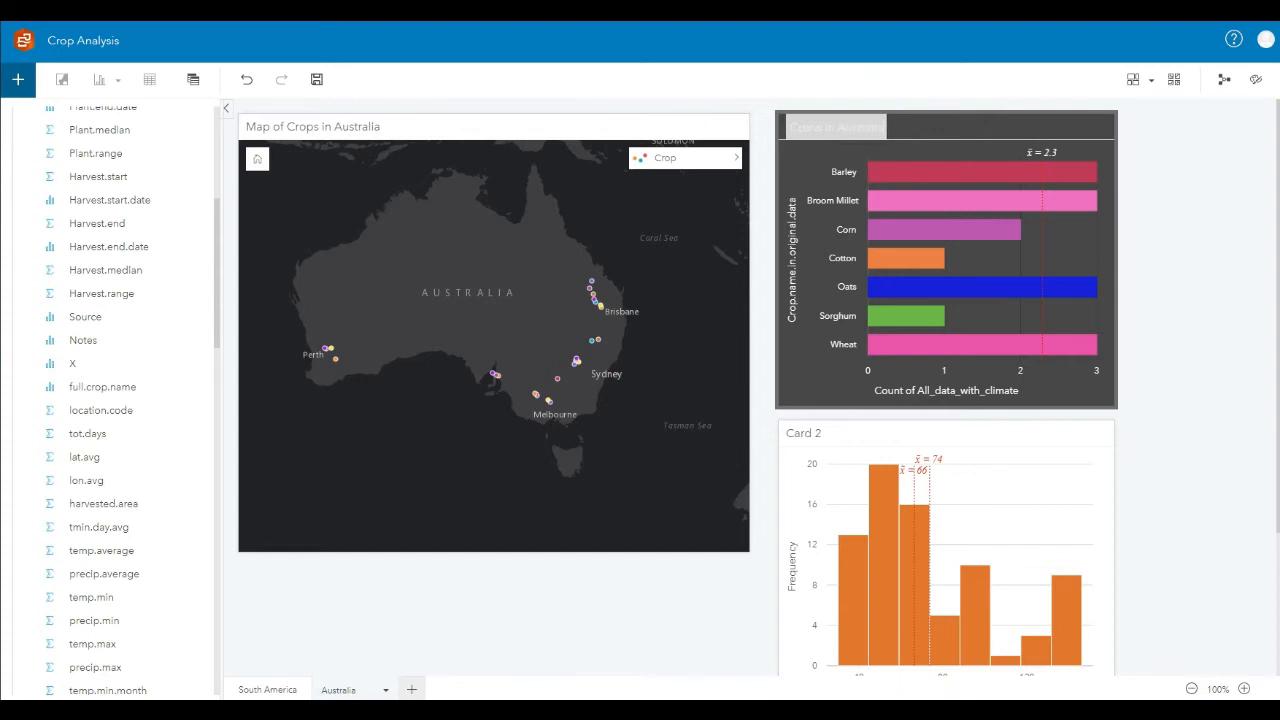
{"action": "left_click", "coordinate": [1230, 210]}
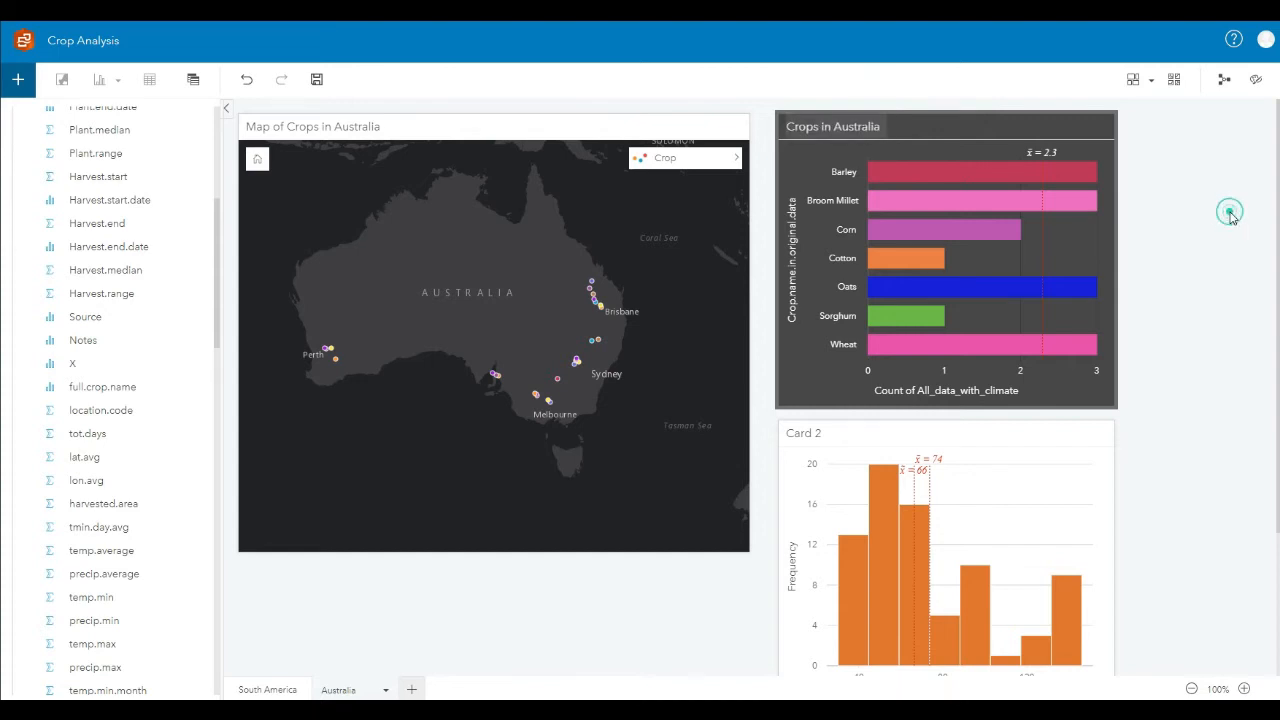
Step: Set the map card's background color to dark gray and its foreground color to white
{"action": "left_click", "coordinate": [386, 130]}
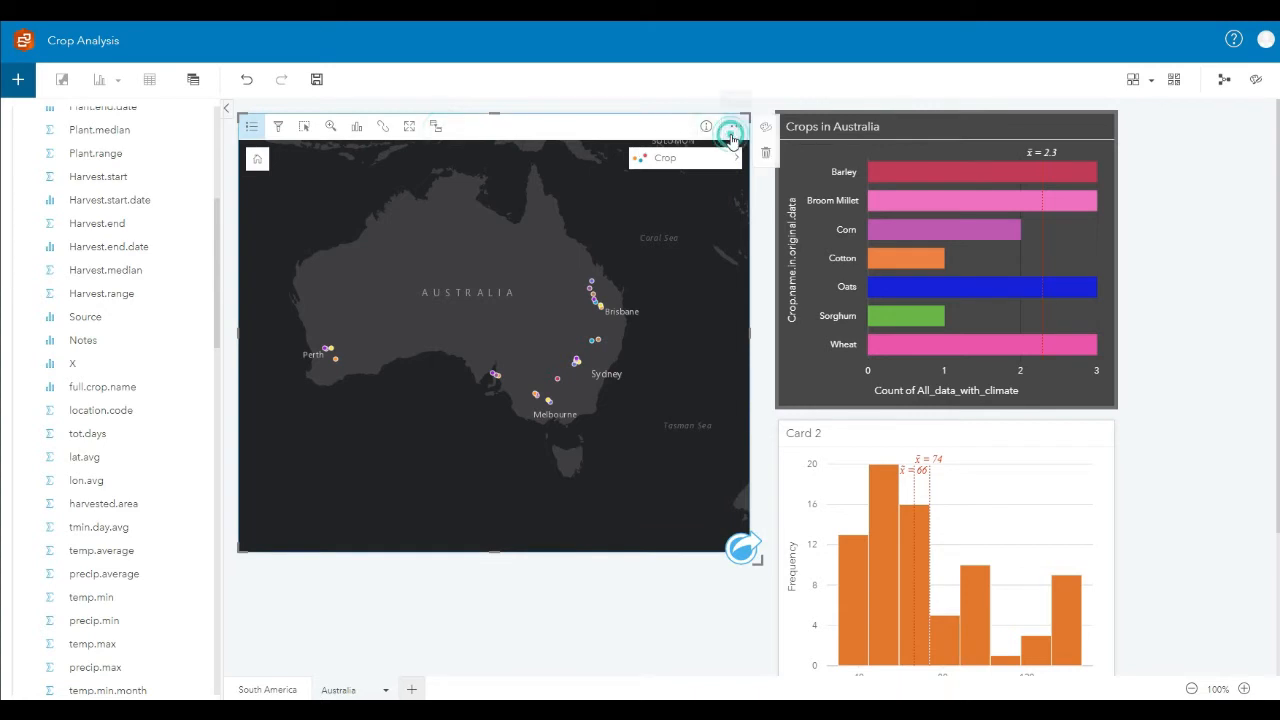
{"action": "left_click", "coordinate": [736, 126]}
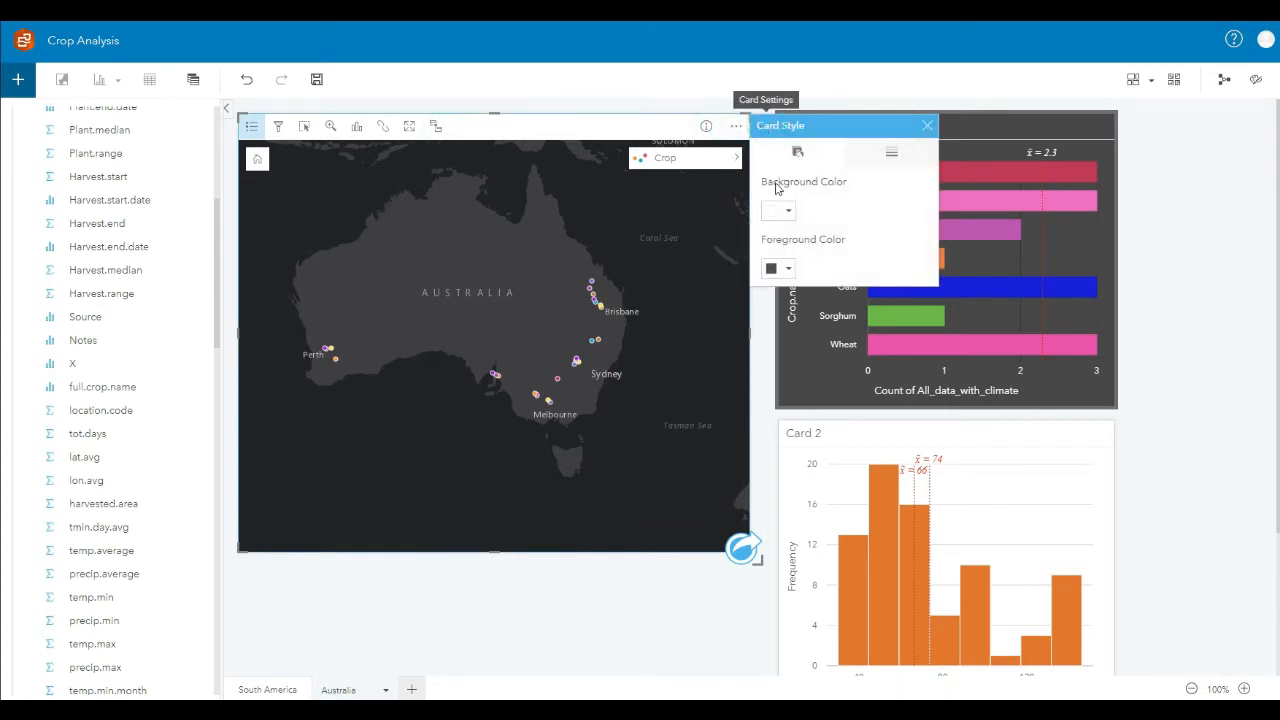
{"action": "left_click", "coordinate": [789, 214]}
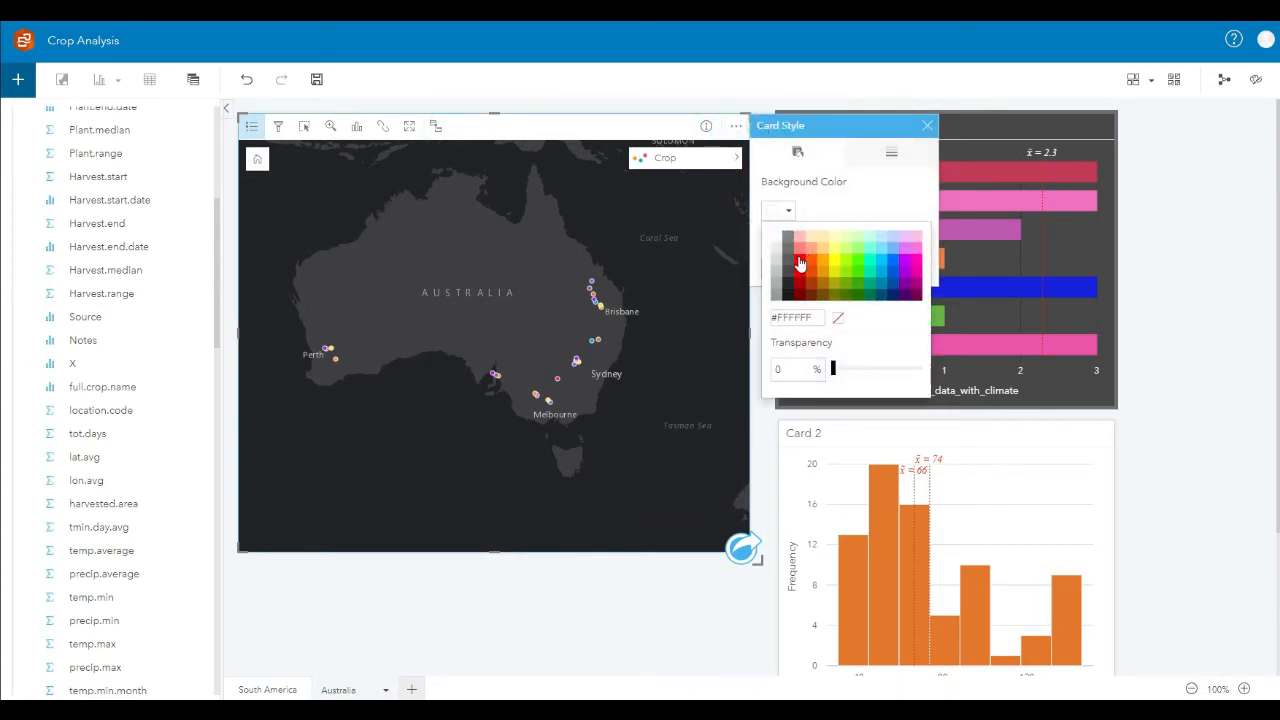
{"action": "left_click", "coordinate": [799, 243]}
{"action": "left_click", "coordinate": [847, 190]}
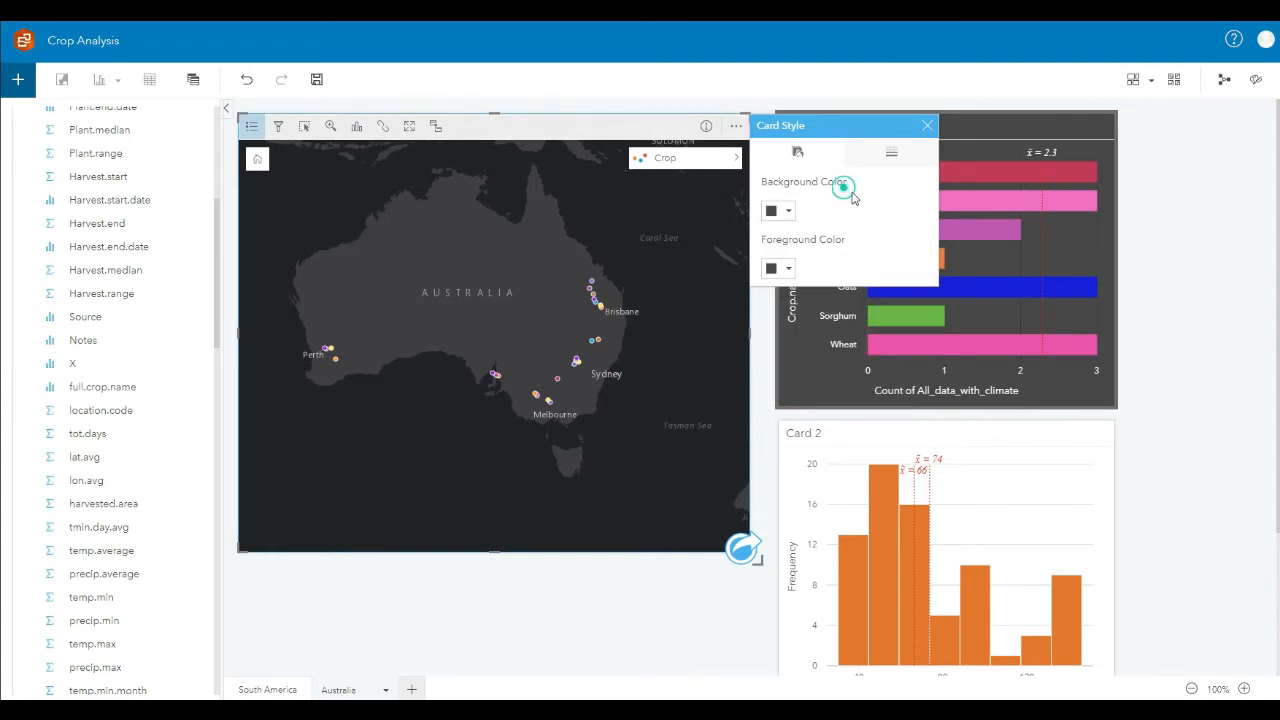
{"action": "left_click", "coordinate": [788, 269]}
{"action": "left_click", "coordinate": [777, 294]}
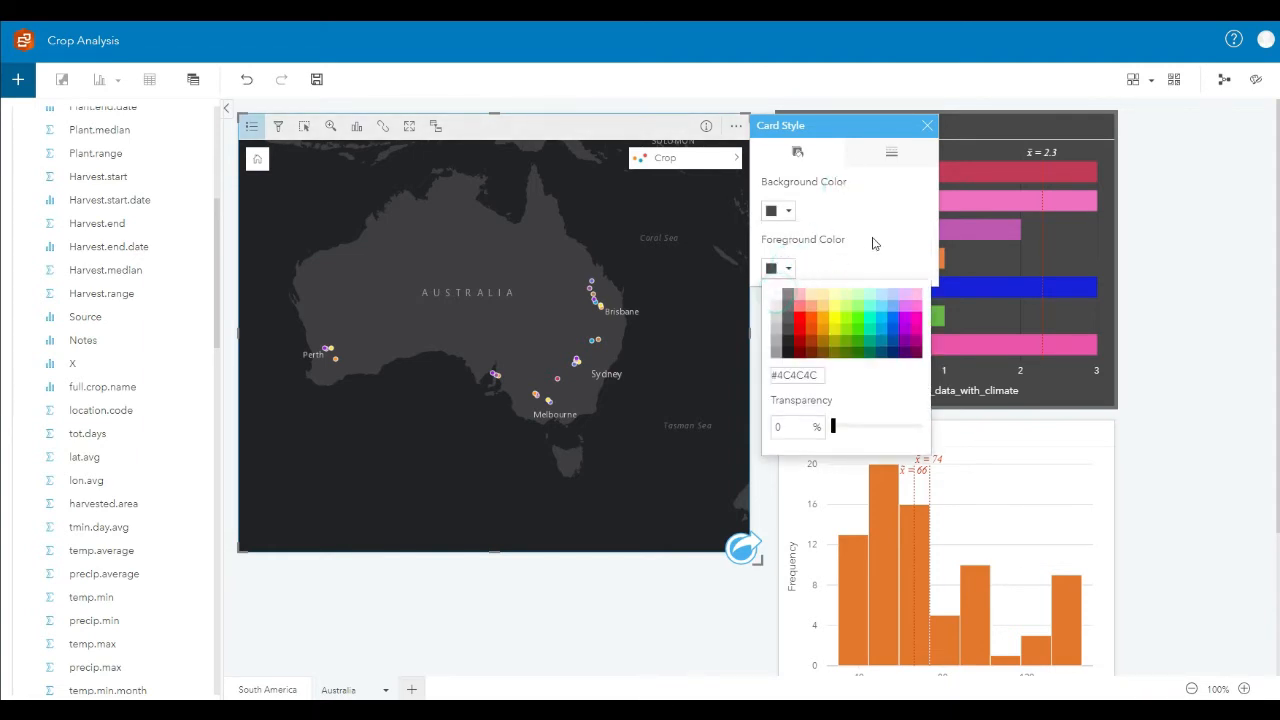
{"action": "left_click", "coordinate": [871, 242]}
{"action": "left_click", "coordinate": [700, 110]}
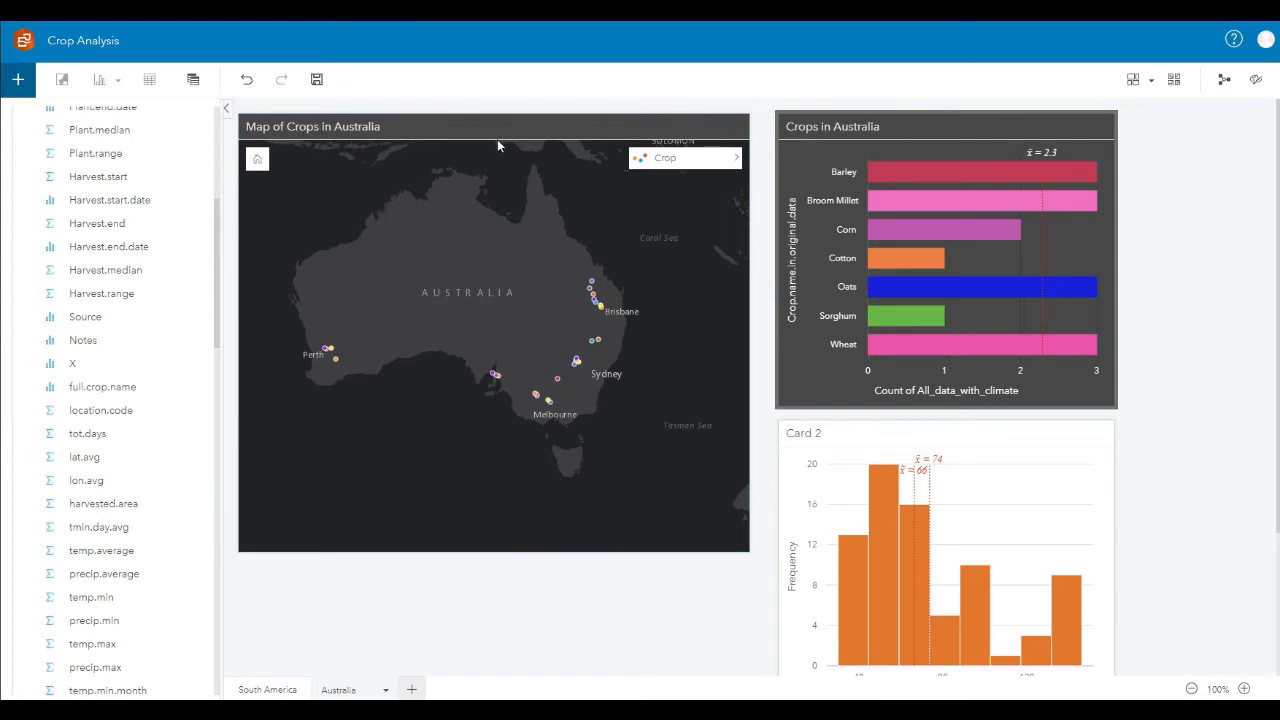
Step: Give the map card a thicker border in dark gray to match the crop chart card
{"action": "left_click", "coordinate": [710, 124]}
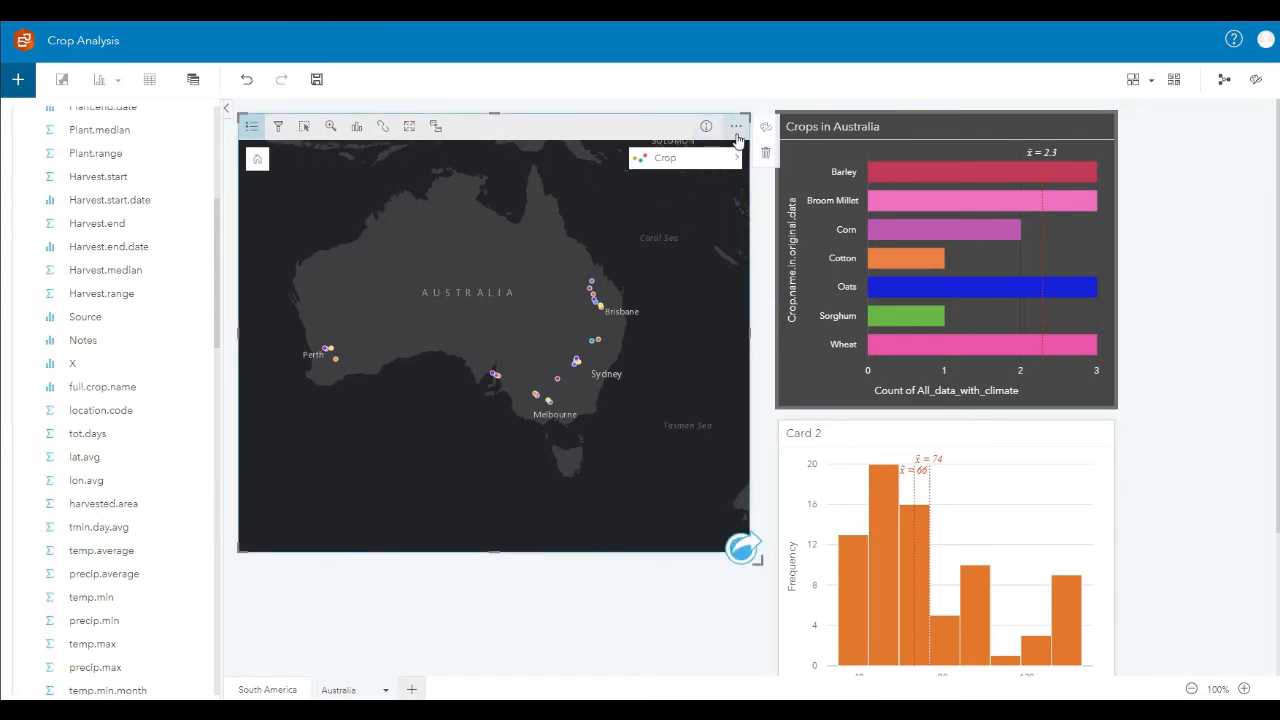
{"action": "left_click", "coordinate": [736, 126]}
{"action": "left_click", "coordinate": [891, 152]}
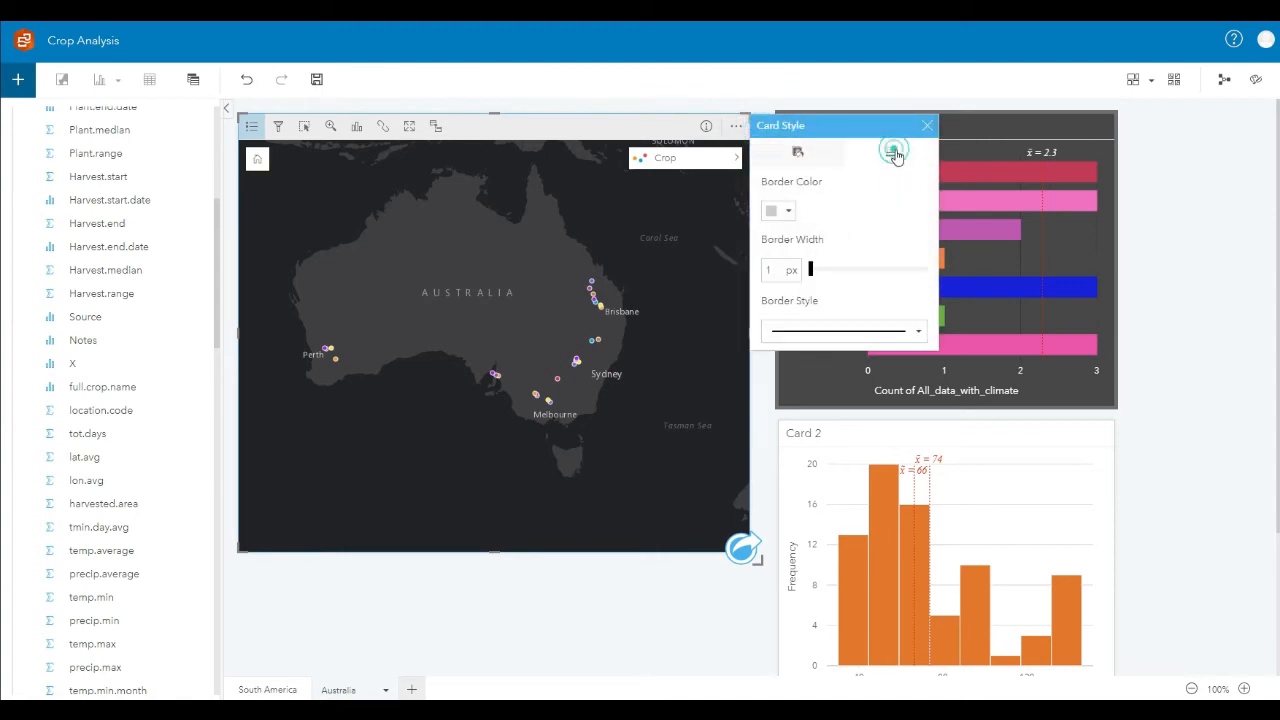
{"action": "left_click_drag", "start_coordinate": [813, 276], "coordinate": [830, 275]}
{"action": "left_click", "coordinate": [781, 210]}
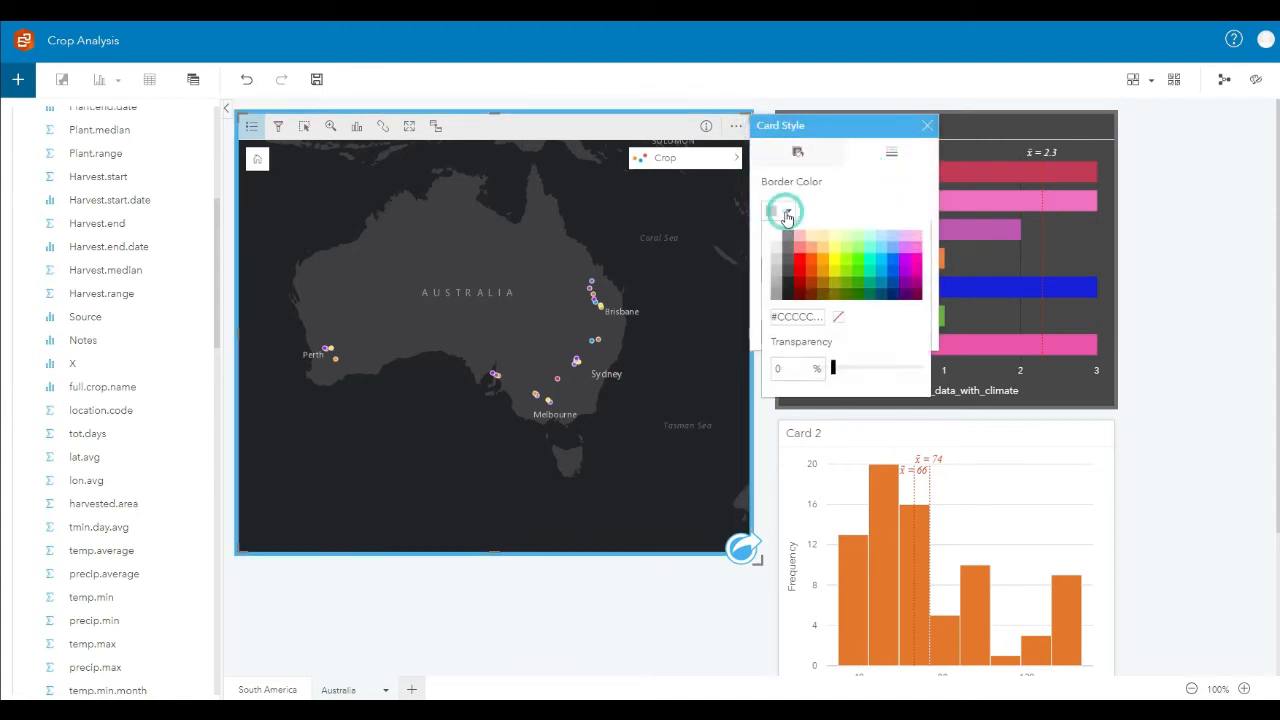
{"action": "left_click", "coordinate": [789, 262]}
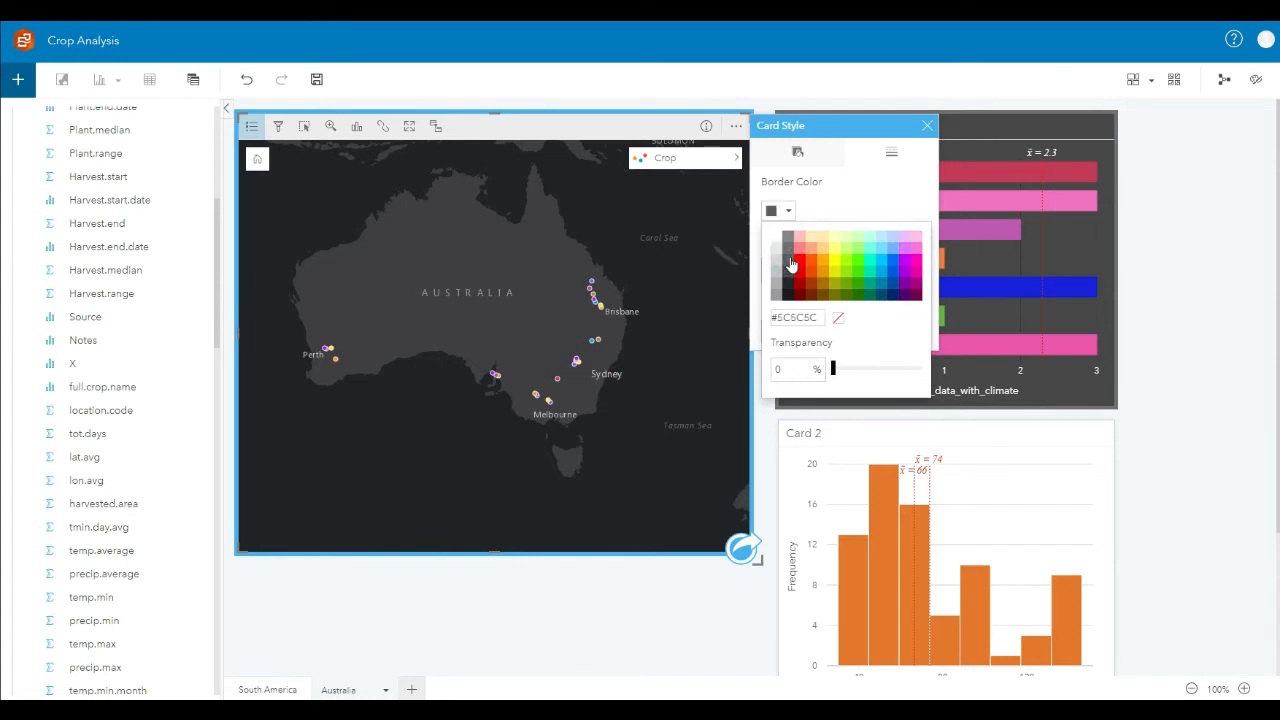
{"action": "left_click", "coordinate": [1192, 223]}
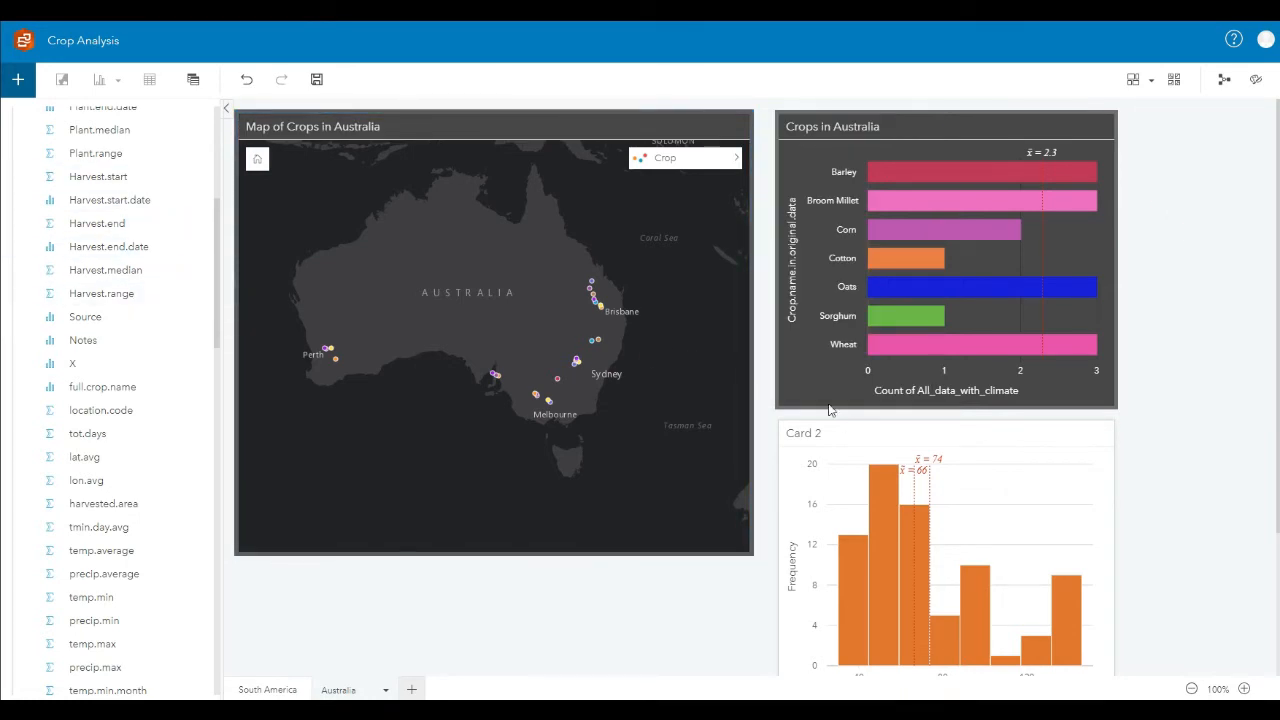
Step: Select two precip.average histogram bins and the Sorghum, Corn and Broom Millet bars one after another to compare the linked map locations
{"action": "left_click", "coordinate": [1066, 437]}
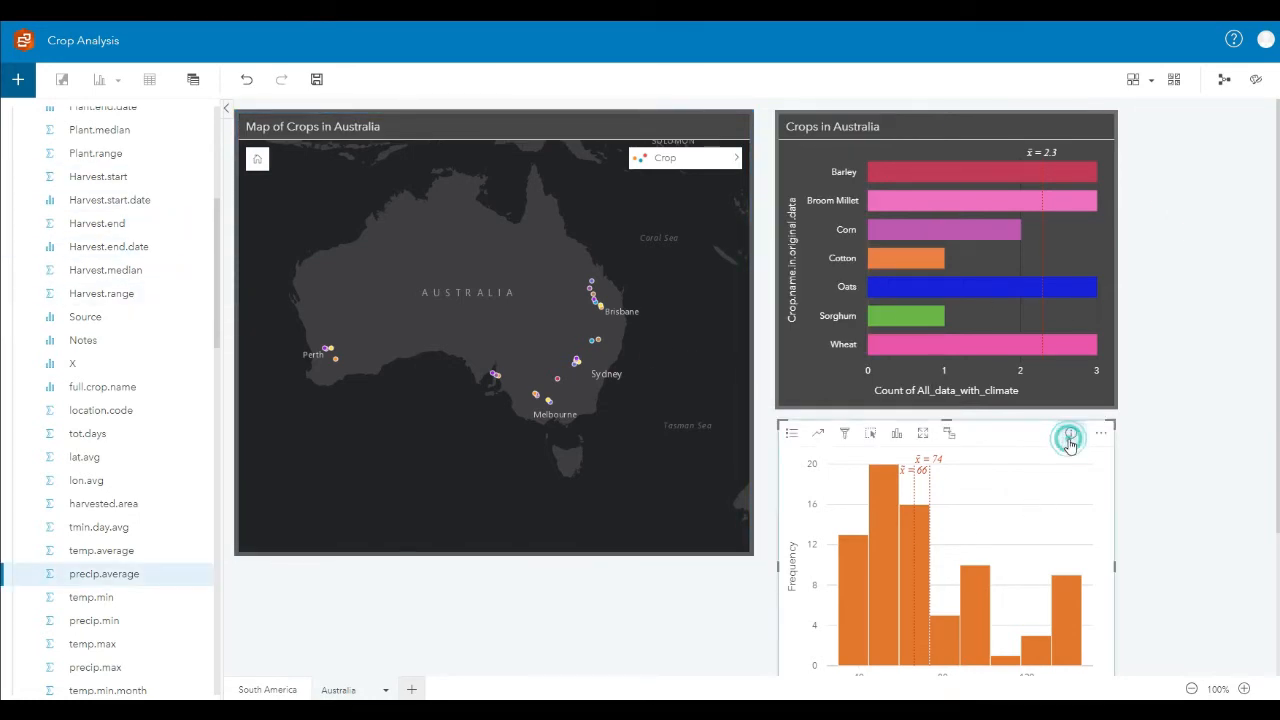
{"action": "left_click", "coordinate": [1223, 431]}
{"action": "scroll", "coordinate": [1199, 440], "scroll_direction": "down", "scroll_amount": 1}
{"action": "left_click", "coordinate": [880, 540]}
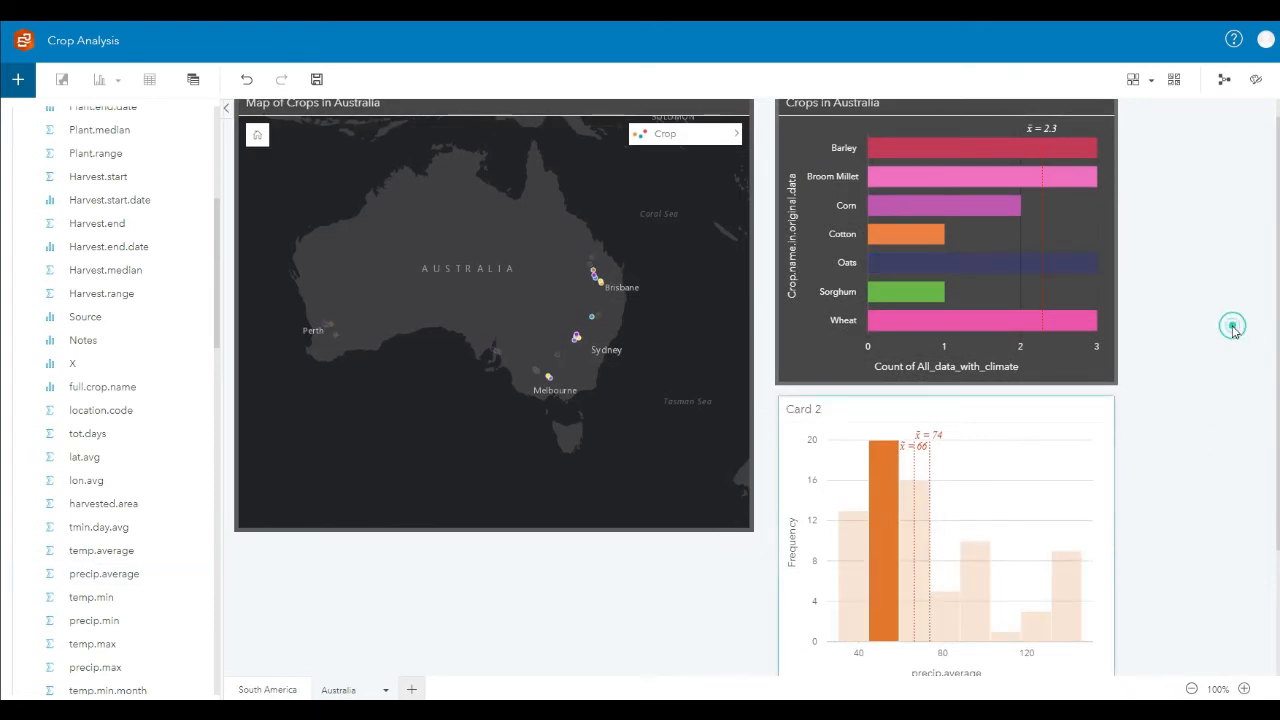
{"action": "left_click", "coordinate": [920, 536]}
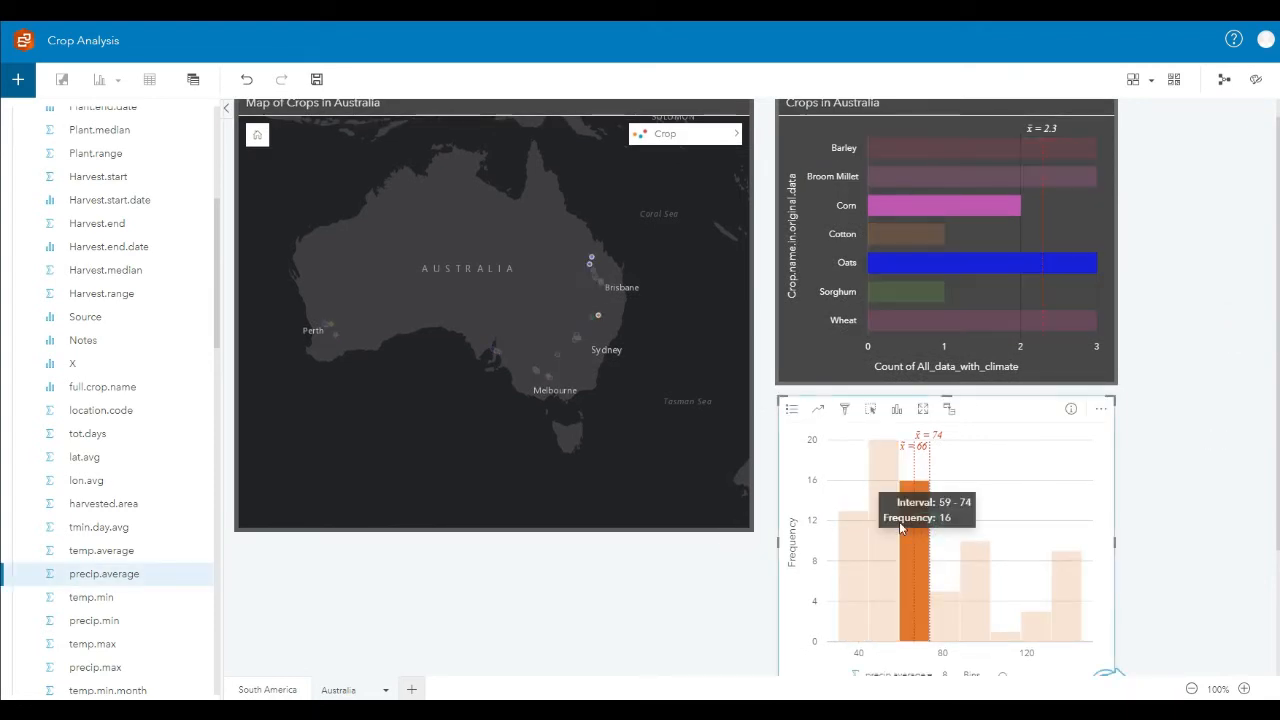
{"action": "left_click", "coordinate": [910, 292]}
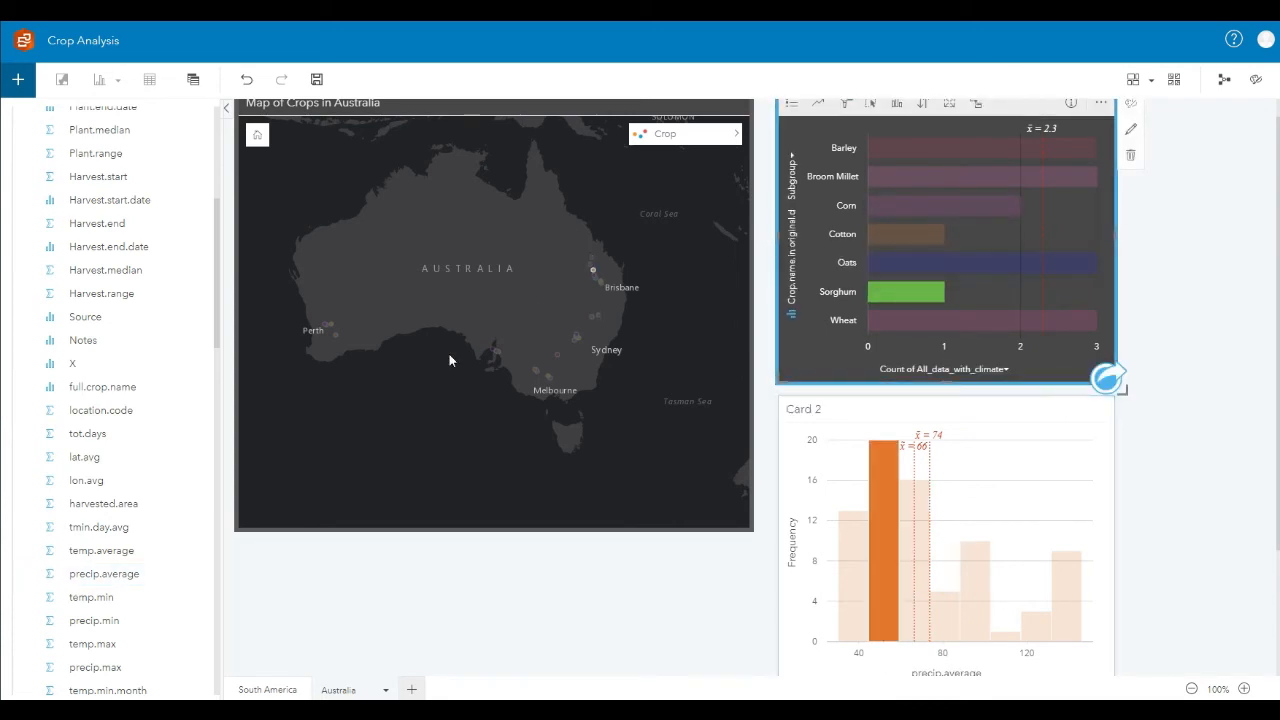
{"action": "left_click", "coordinate": [900, 206]}
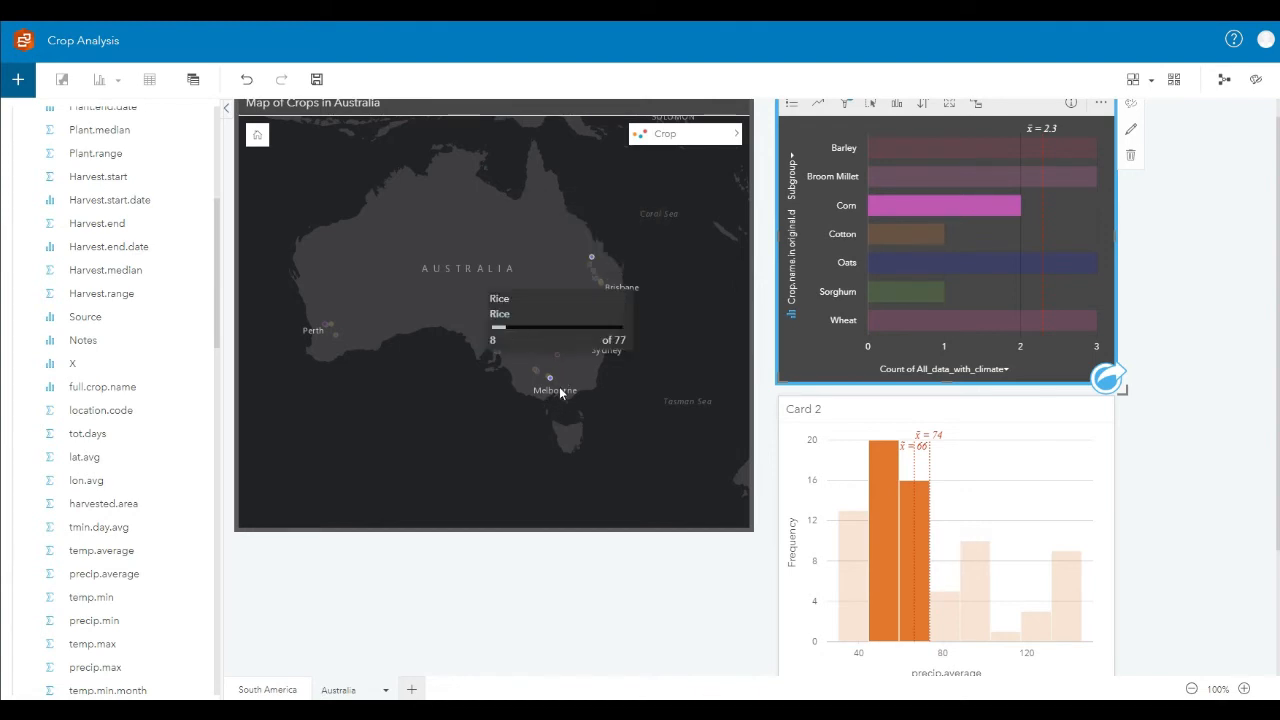
{"action": "mouse_move", "coordinate": [591, 259]}
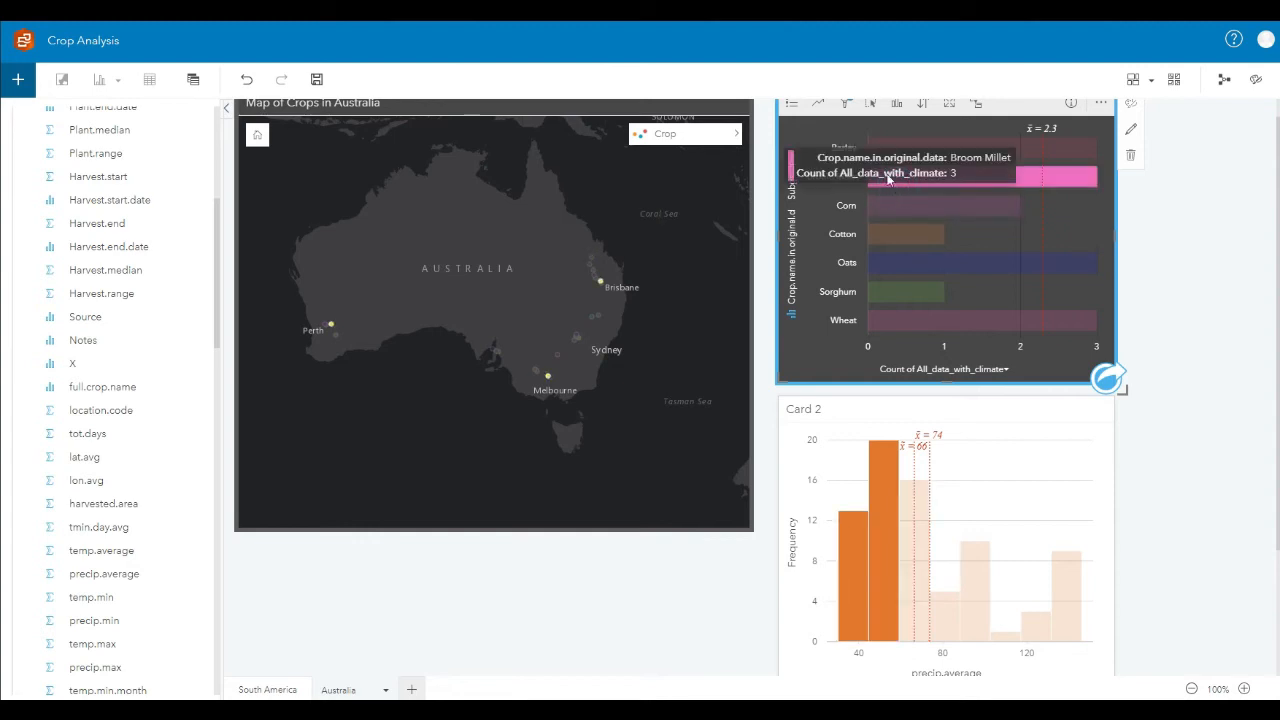
Step: Enable cross filters on the Map of Crops in Australia card
{"action": "scroll", "coordinate": [650, 245], "scroll_direction": "up", "scroll_amount": 1}
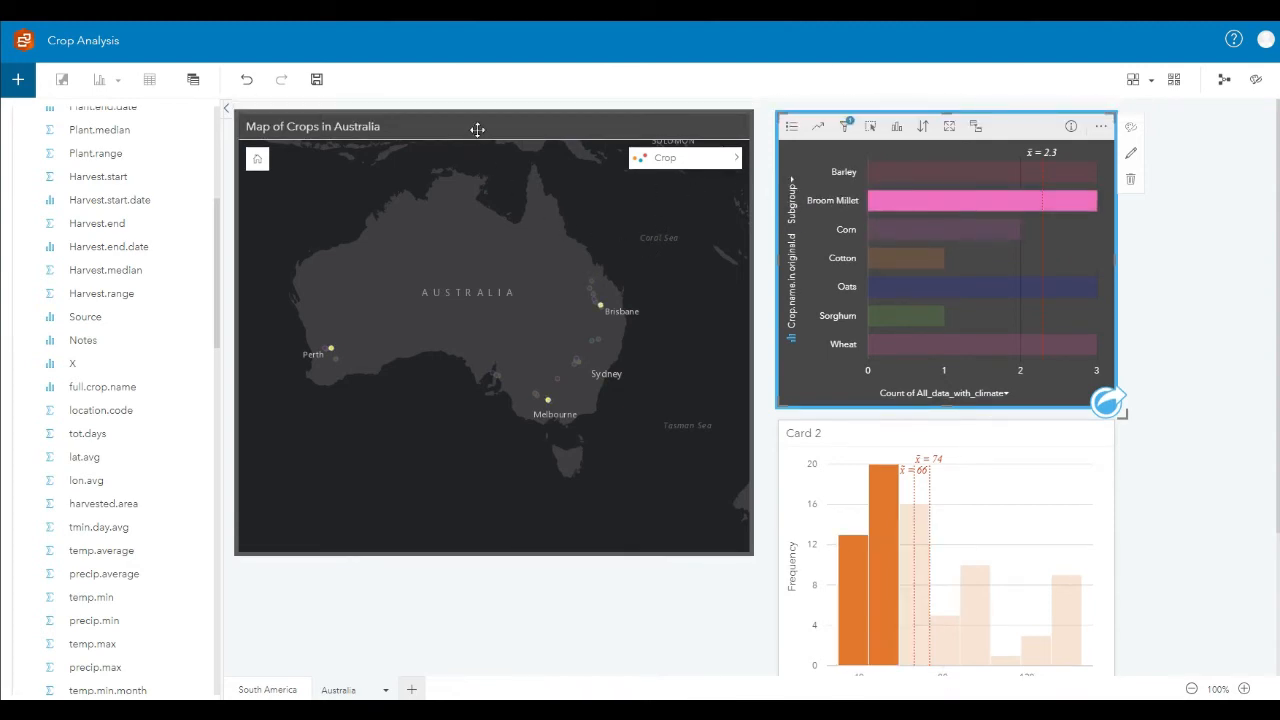
{"action": "left_click", "coordinate": [477, 129]}
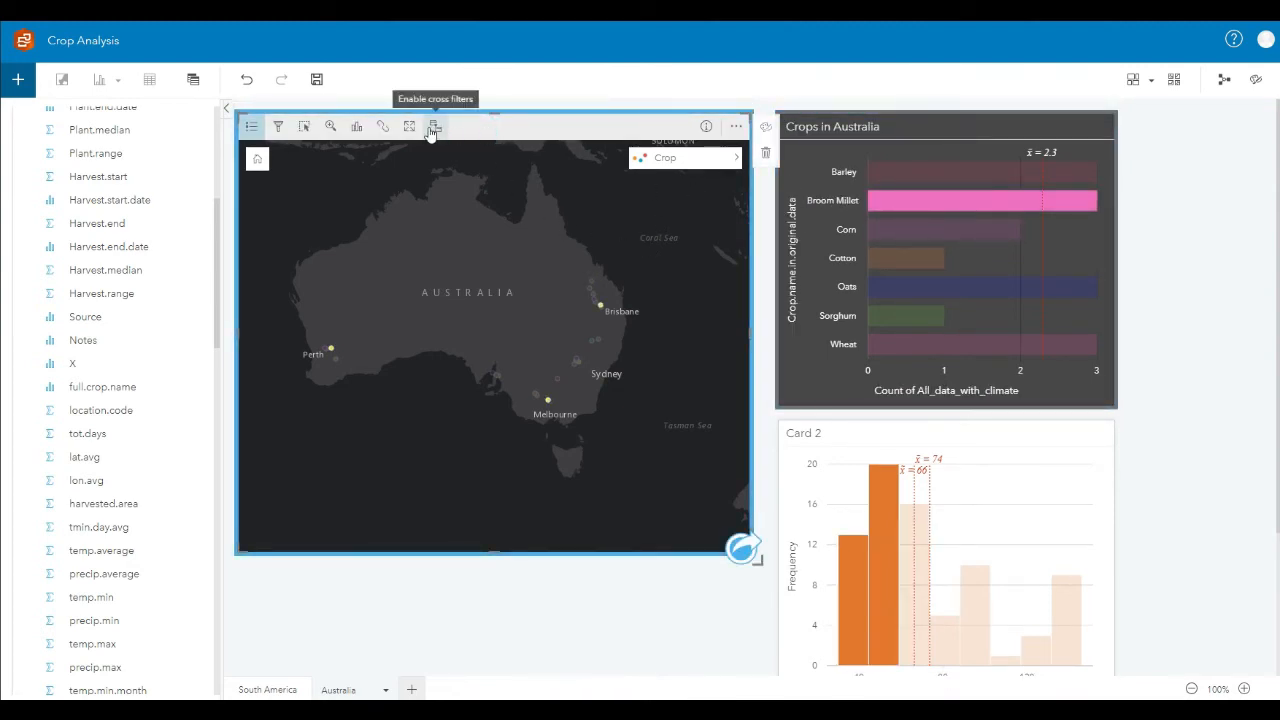
{"action": "left_click", "coordinate": [432, 128]}
{"action": "left_click_drag", "start_coordinate": [660, 336], "coordinate": [684, 330]}
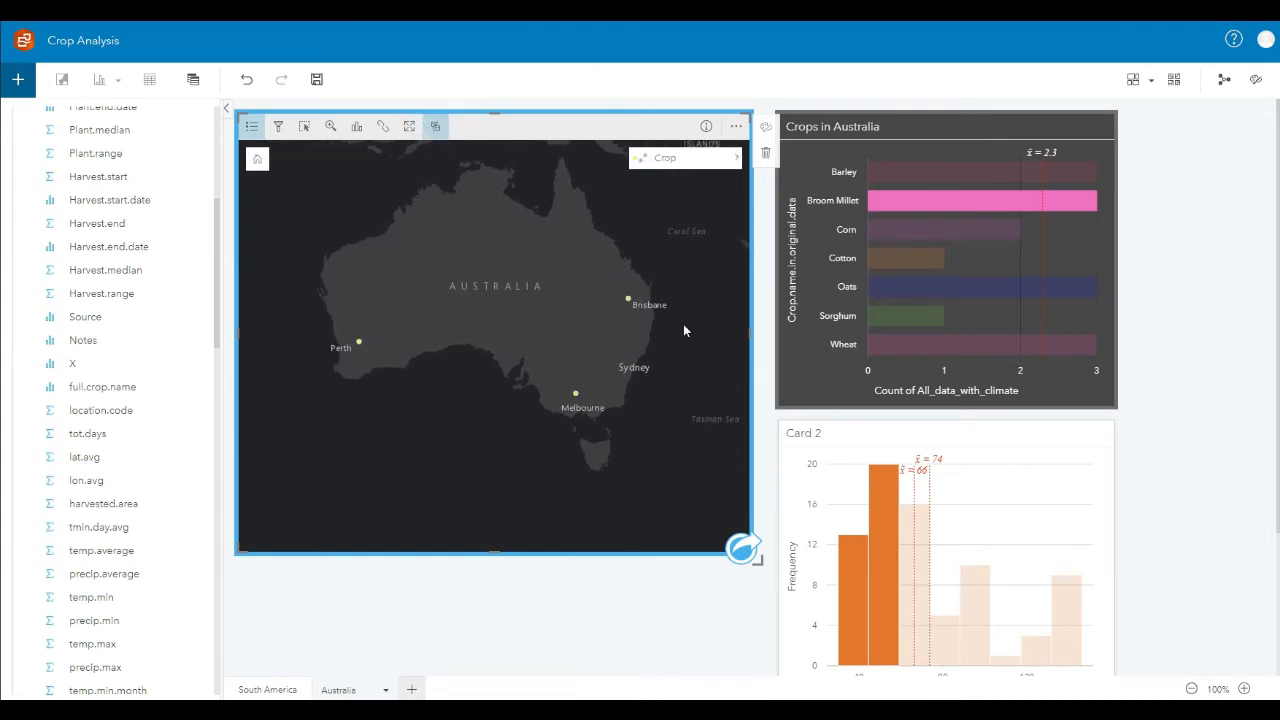
Step: Filter the map by selecting the Cotton, Sorghum, Oats, Wheat, Barley and Broom Millet bars one after another
{"action": "left_click", "coordinate": [890, 259]}
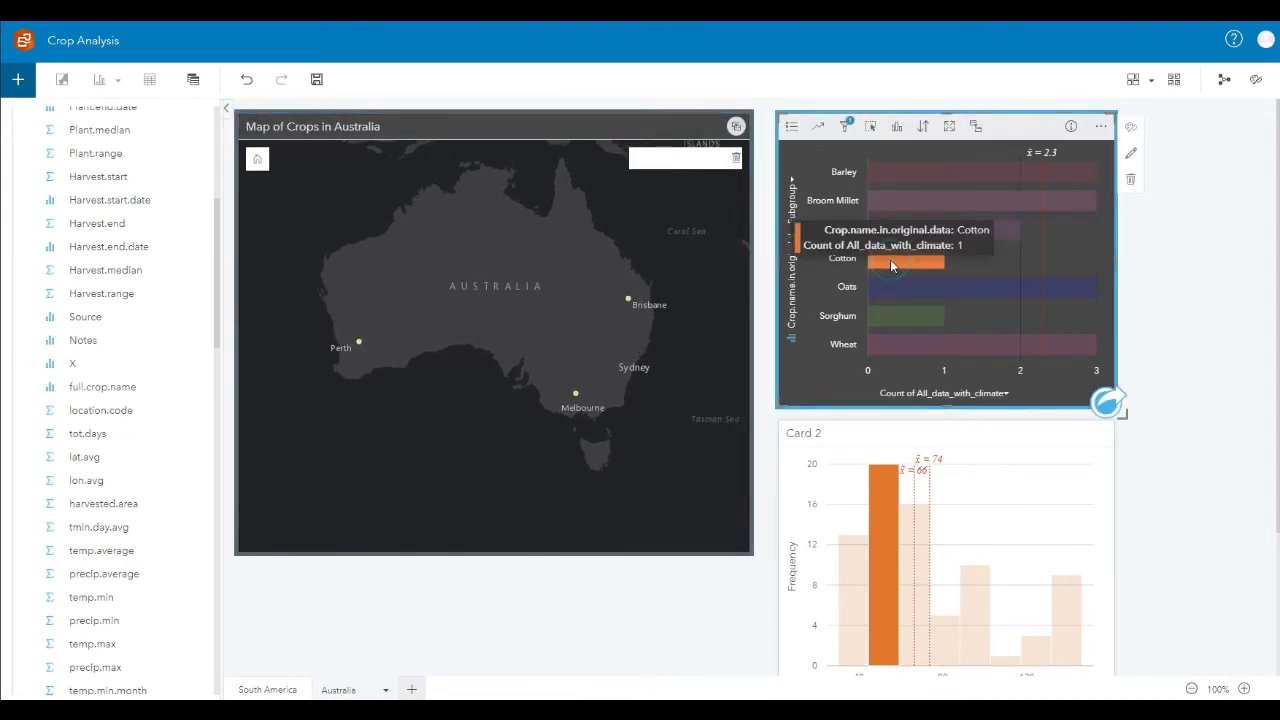
{"action": "left_click", "coordinate": [900, 316]}
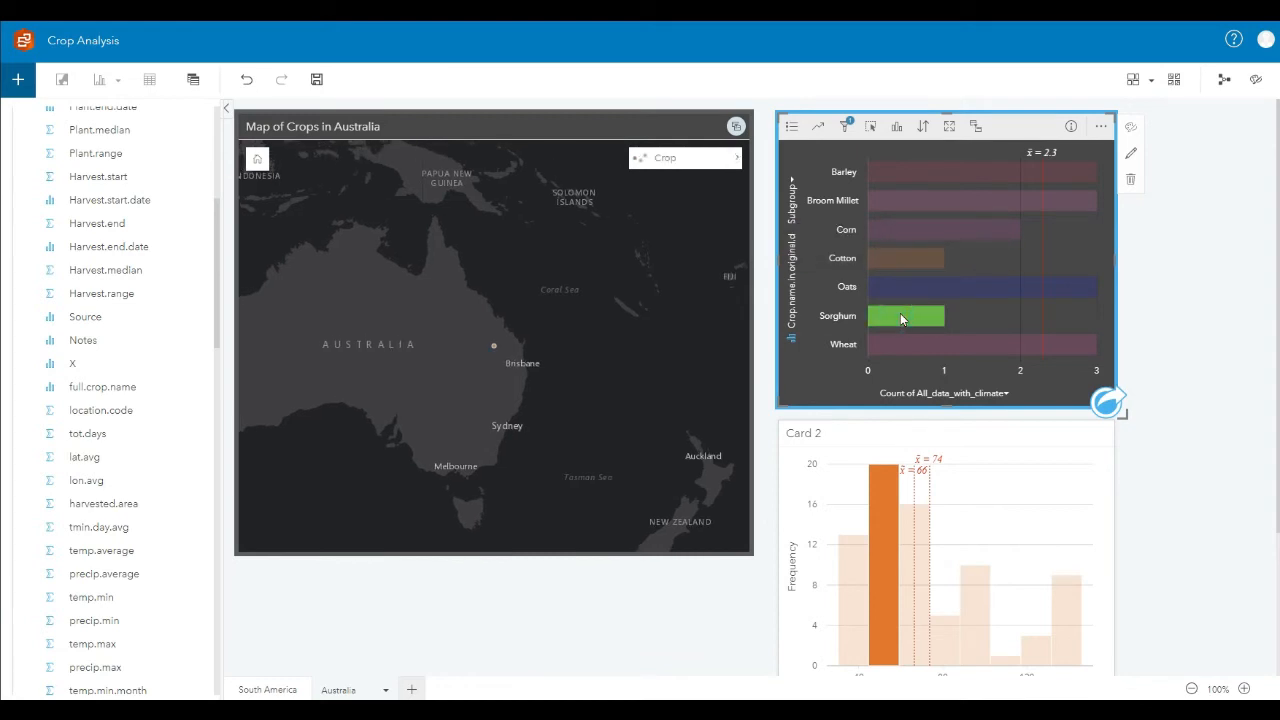
{"action": "left_click", "coordinate": [898, 292]}
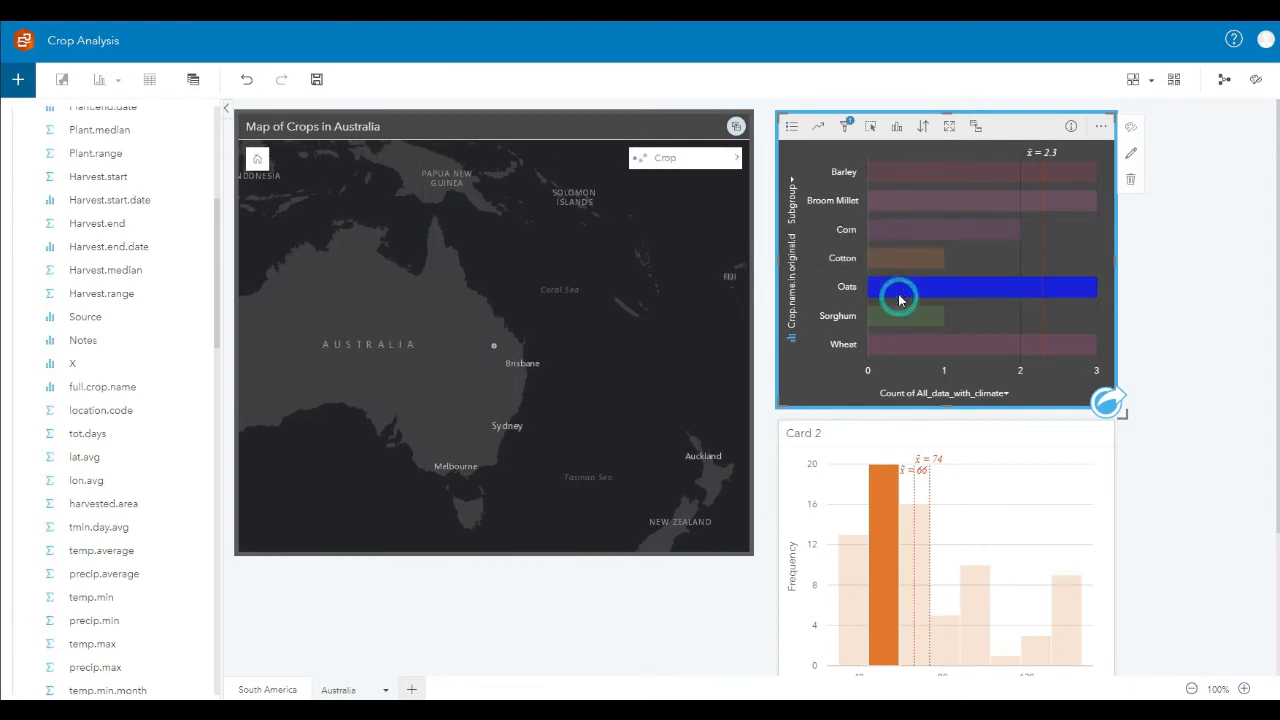
{"action": "left_click", "coordinate": [949, 344]}
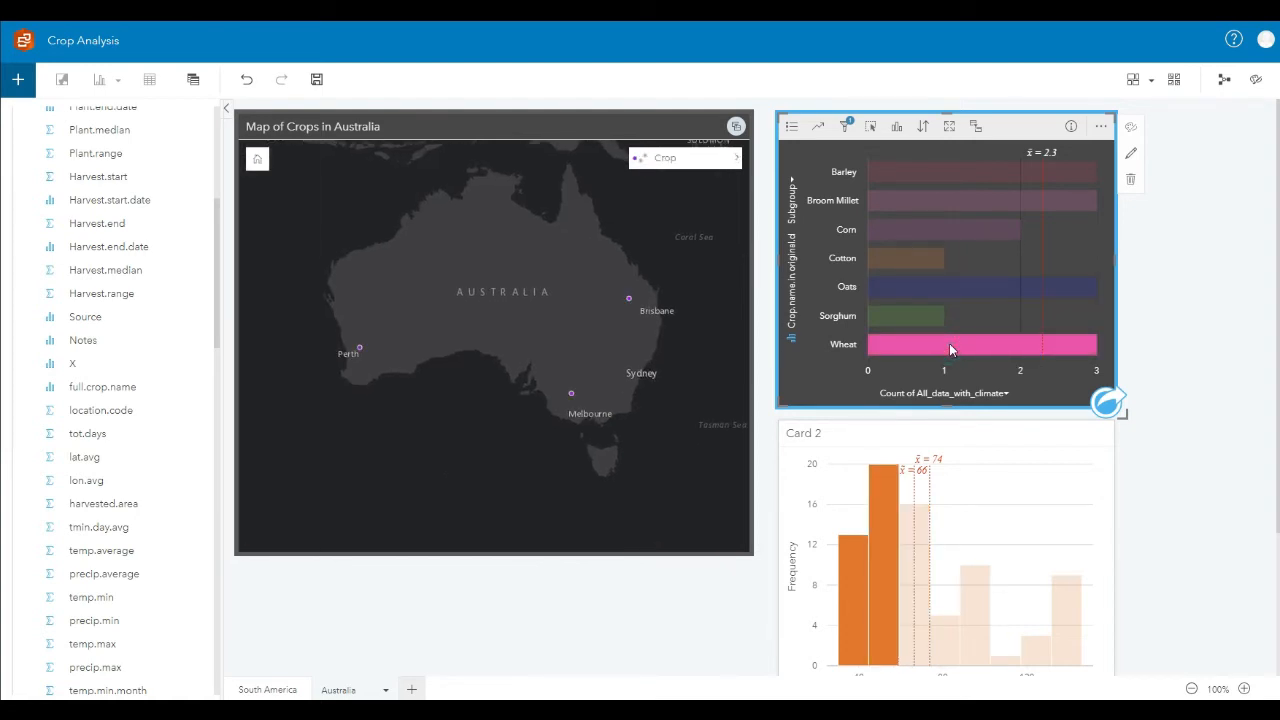
{"action": "left_click", "coordinate": [972, 170]}
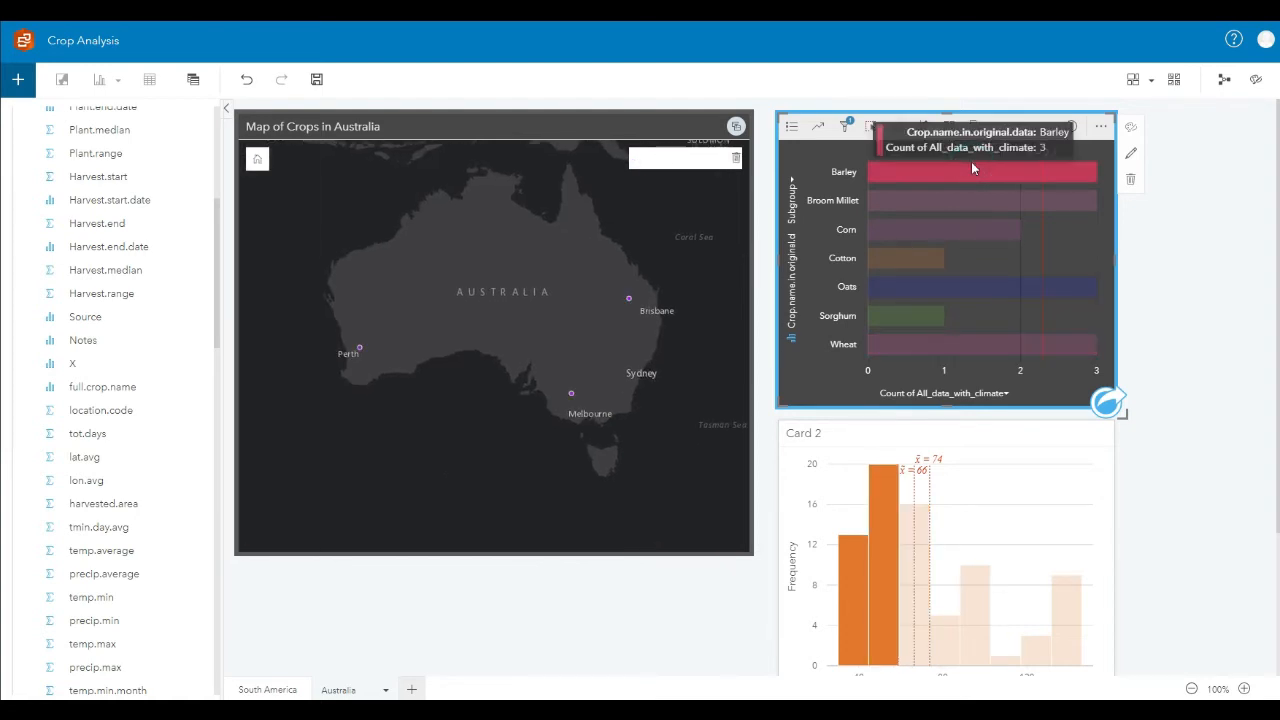
{"action": "left_click", "coordinate": [985, 206]}
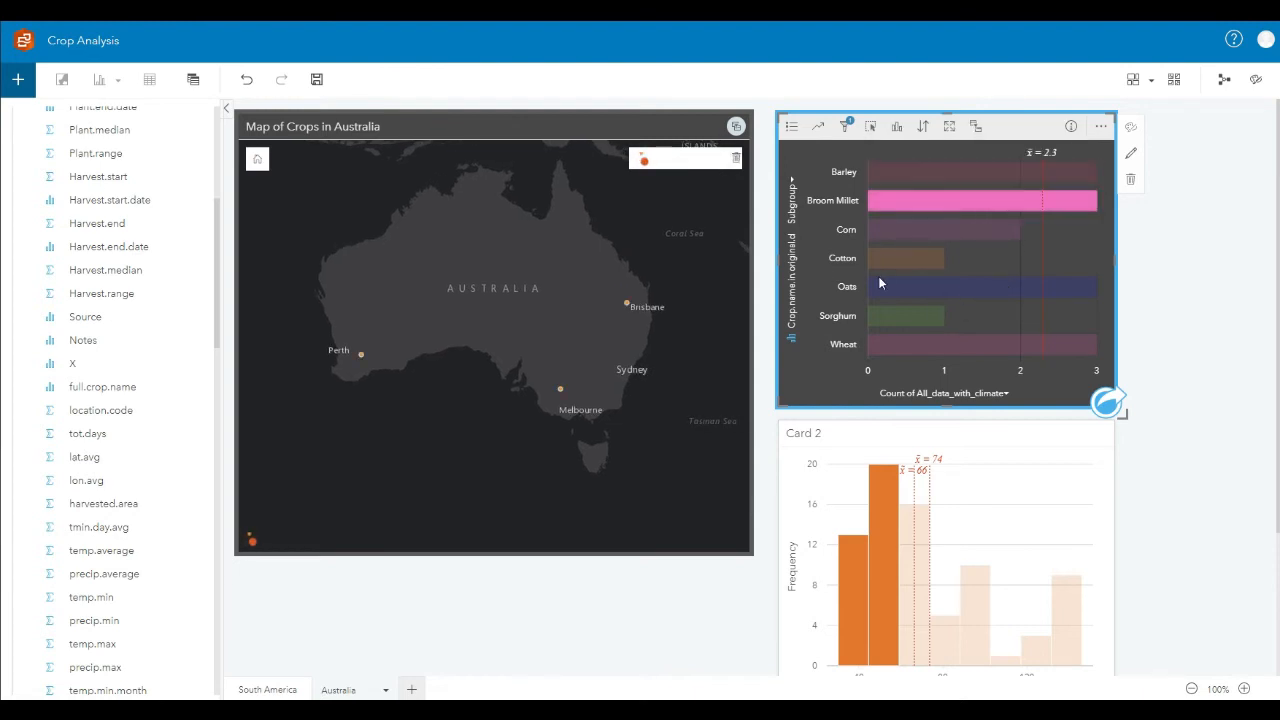
Step: Select the Corn and Cotton bars one after another to compare their locations on the linked map
{"action": "left_click", "coordinate": [938, 232]}
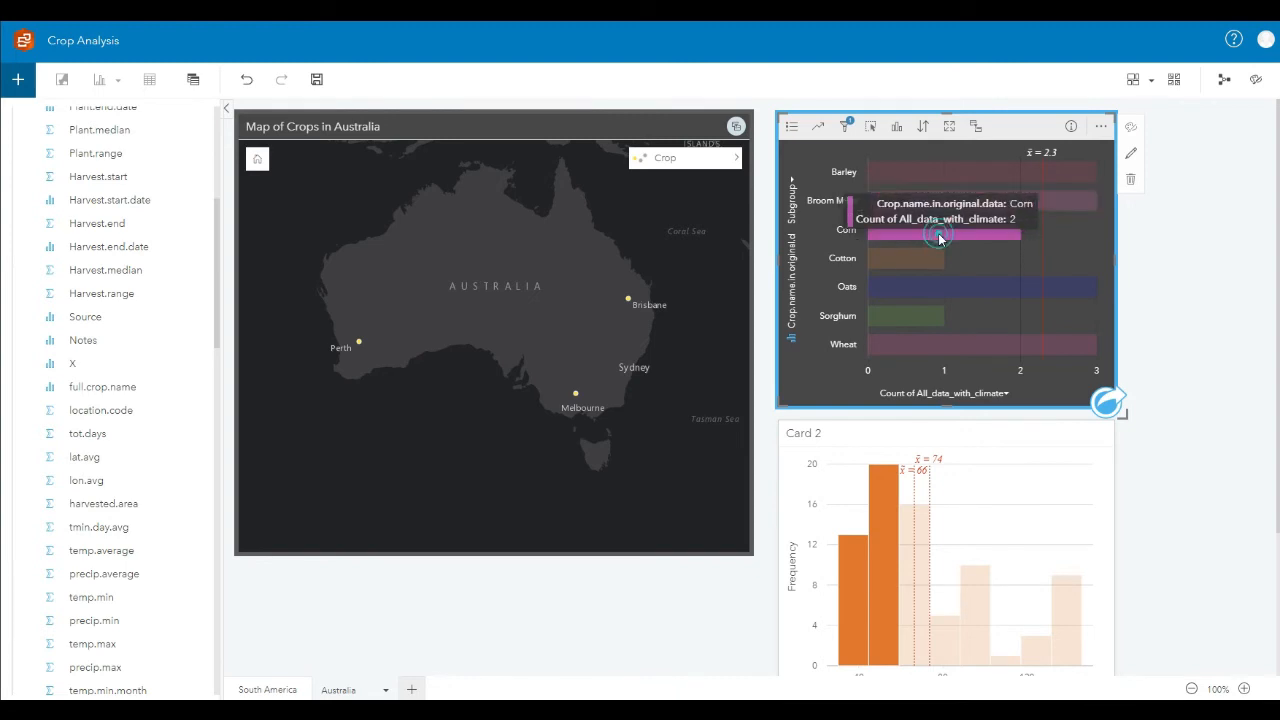
{"action": "left_click", "coordinate": [896, 261]}
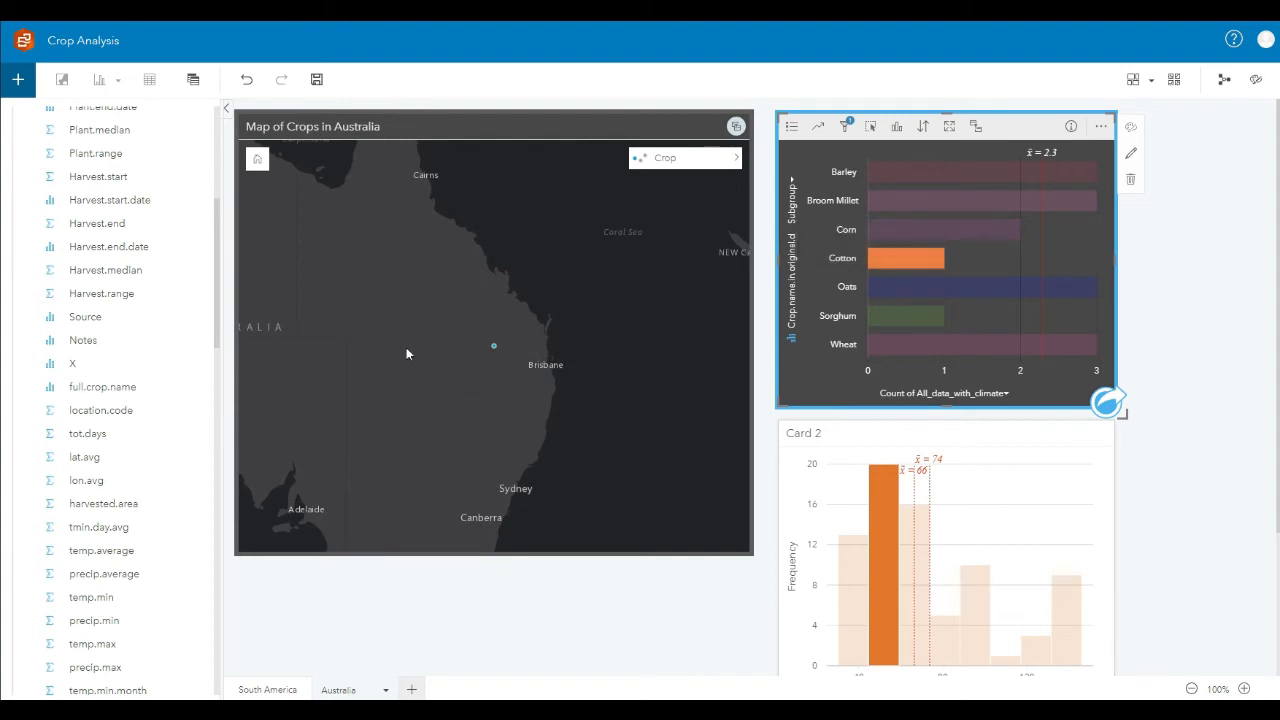
{"action": "left_click", "coordinate": [406, 396]}
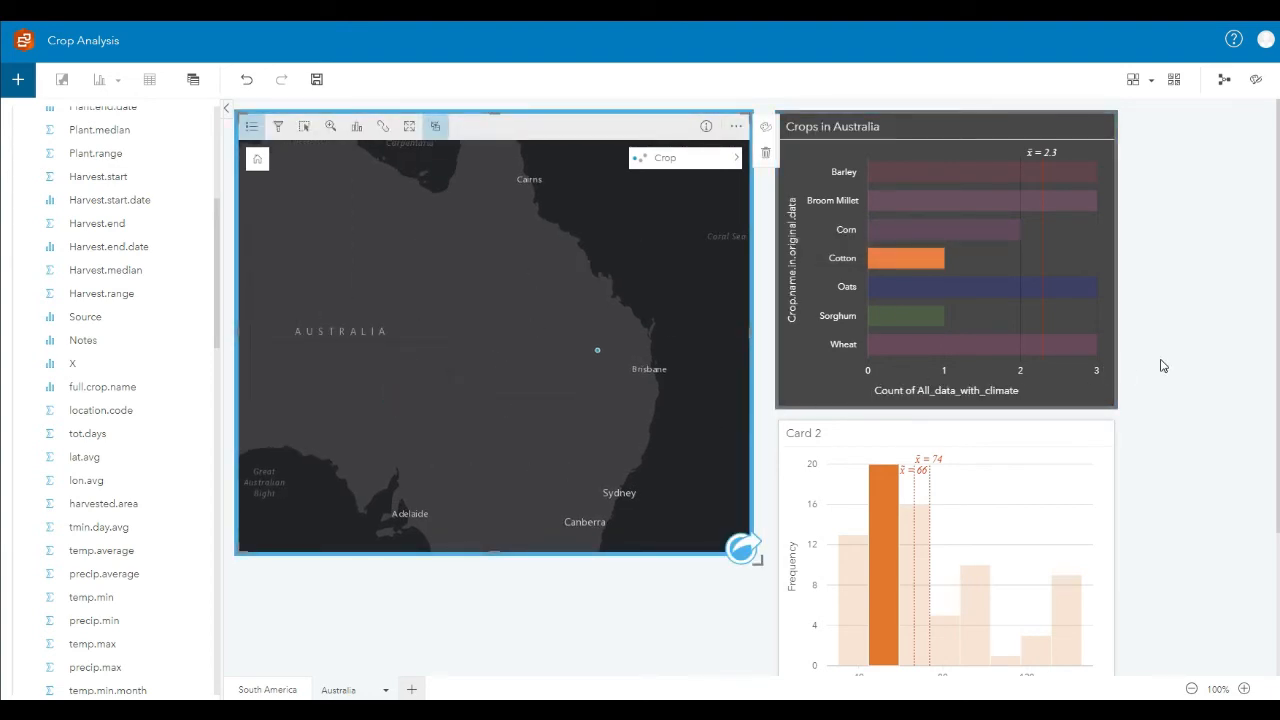
{"action": "left_click", "coordinate": [1211, 351]}
{"action": "scroll", "coordinate": [1050, 390], "scroll_direction": "down", "scroll_amount": 1}
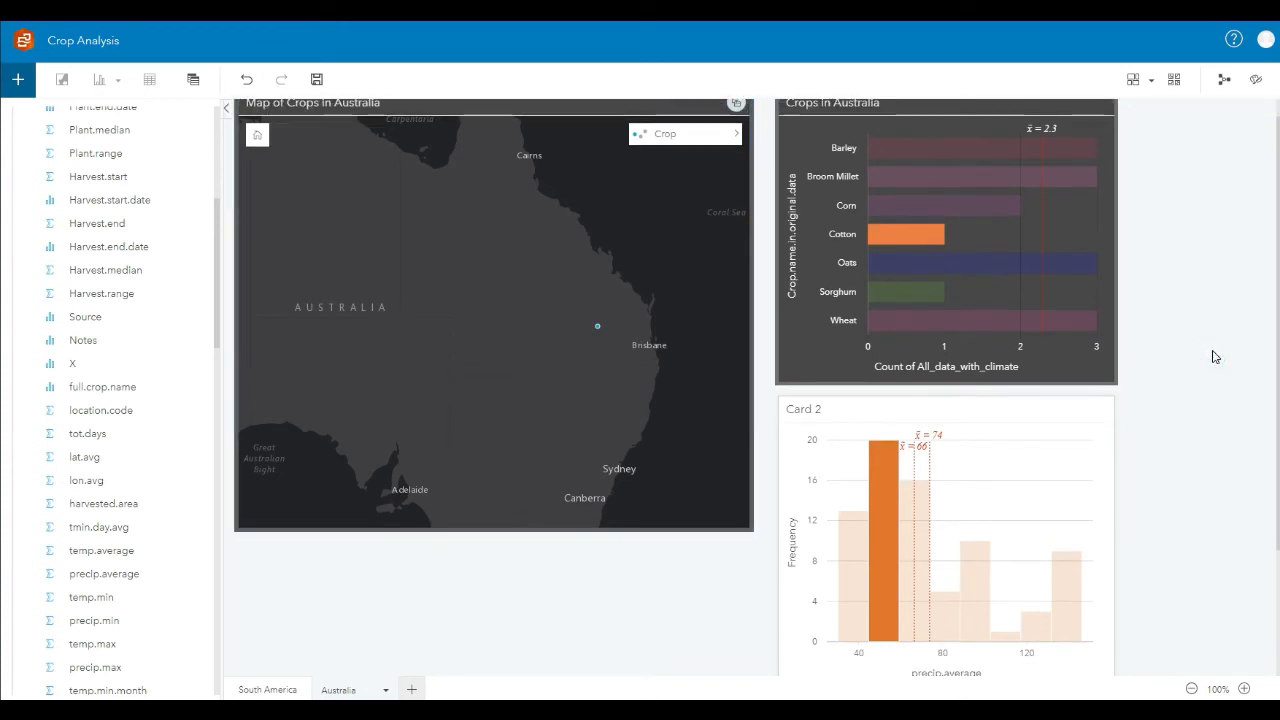
{"action": "left_click", "coordinate": [896, 411]}
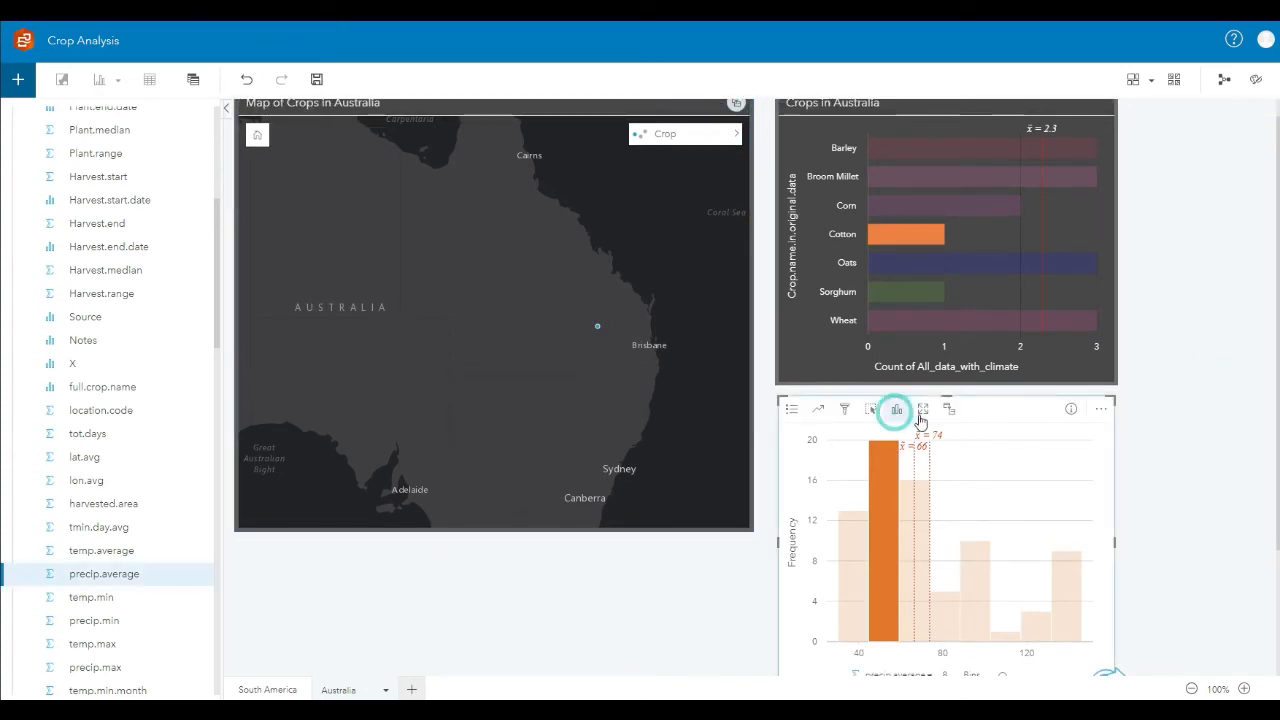
{"action": "left_click", "coordinate": [1100, 409]}
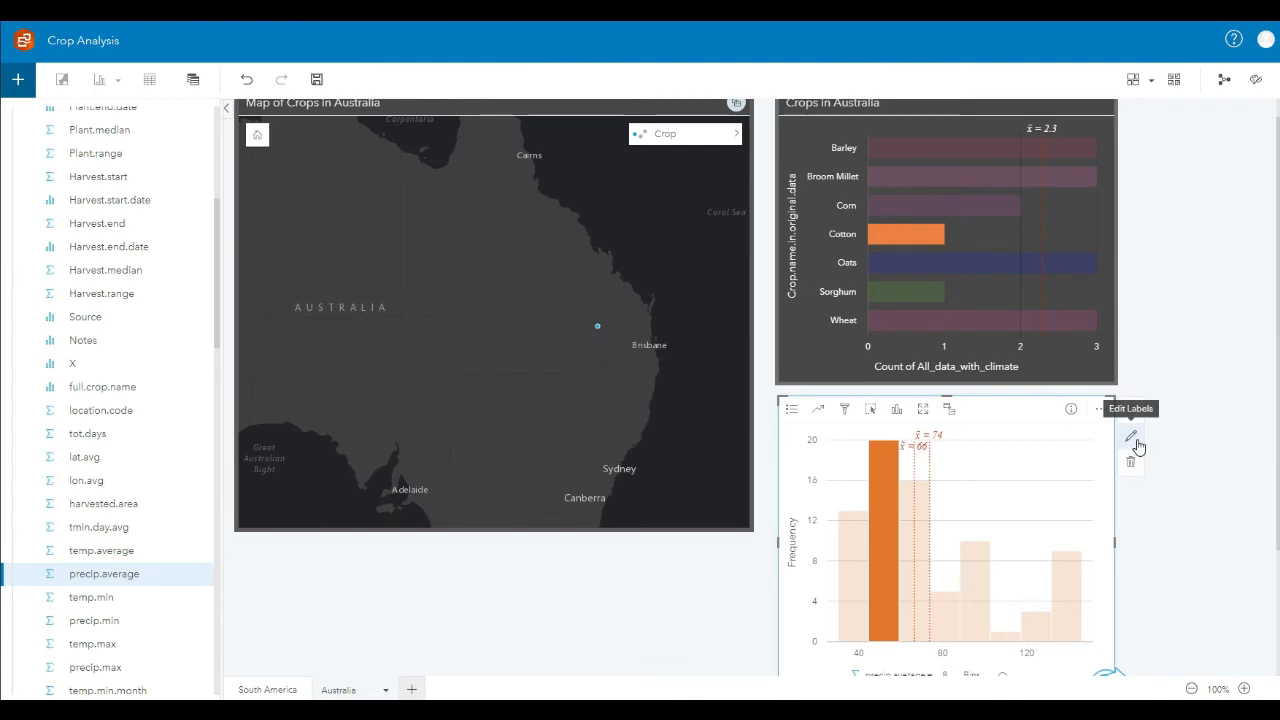
{"action": "left_click", "coordinate": [1178, 236]}
{"action": "scroll", "coordinate": [1132, 130], "scroll_direction": "up", "scroll_amount": 1}
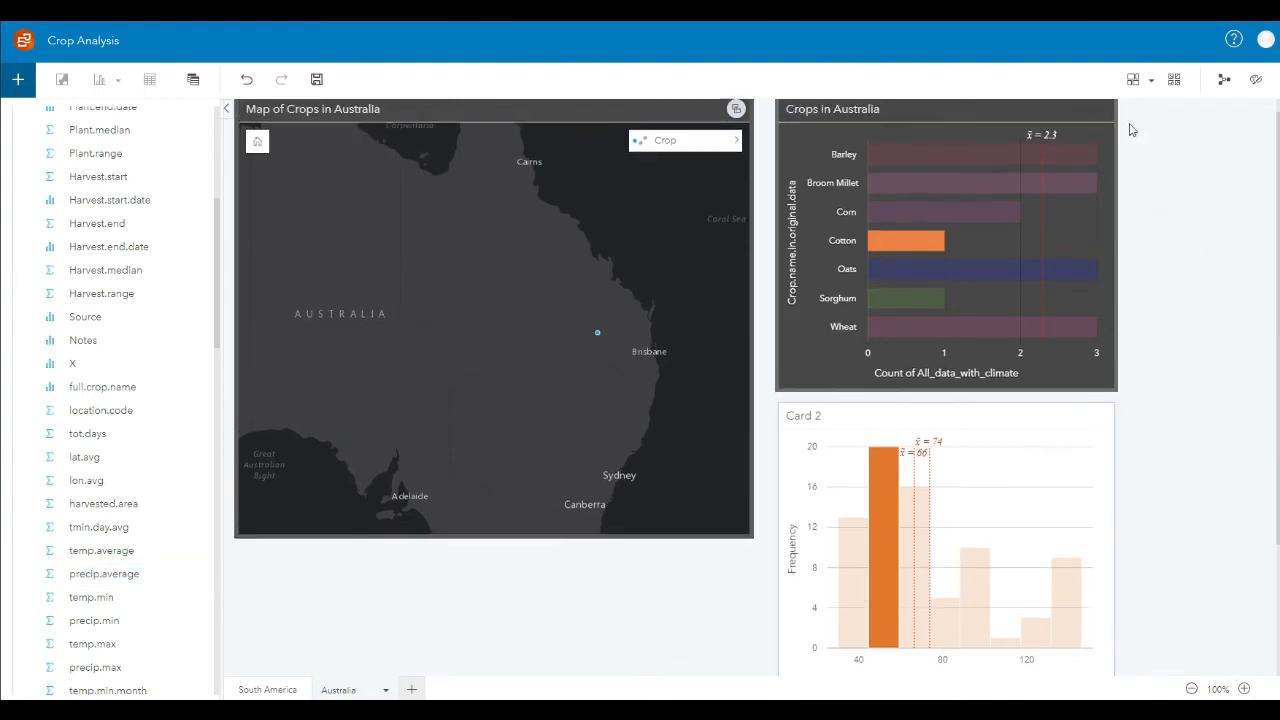
Step: Rename the horizontal axis label of the Crops in Australia chart as Crop Count
{"action": "left_click", "coordinate": [1100, 134]}
{"action": "left_click", "coordinate": [1130, 153]}
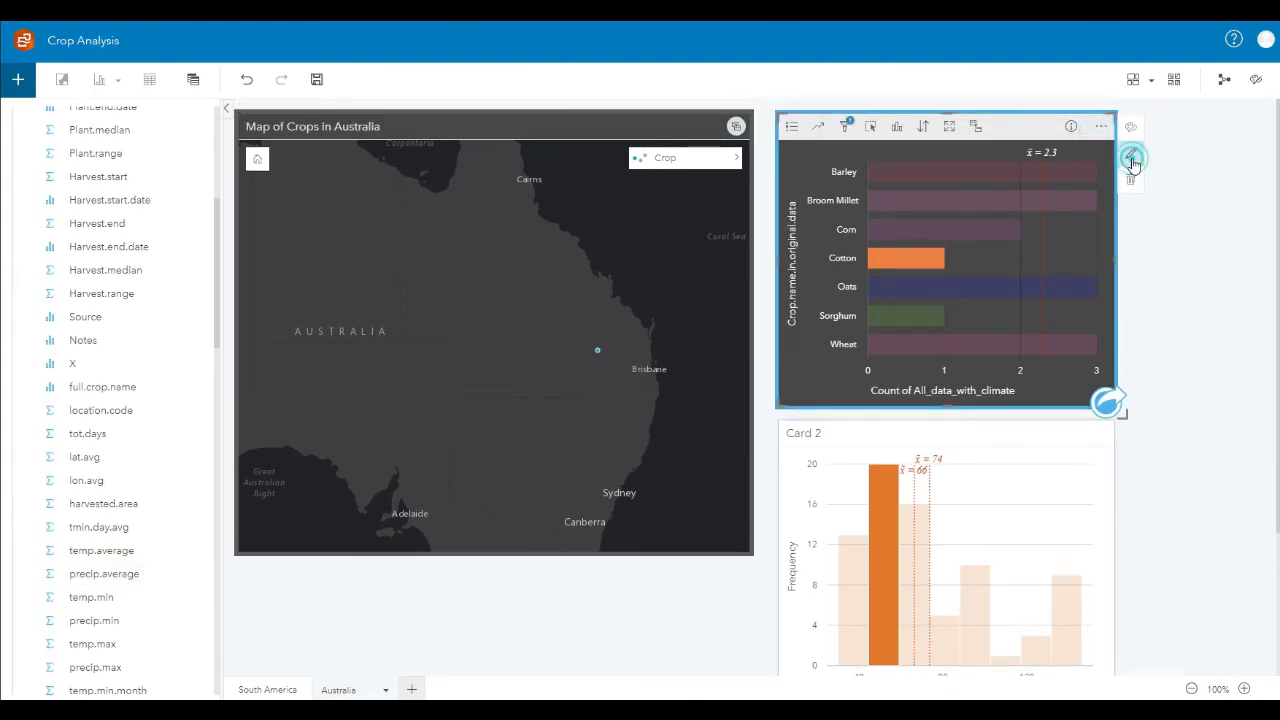
{"action": "left_click", "coordinate": [993, 390]}
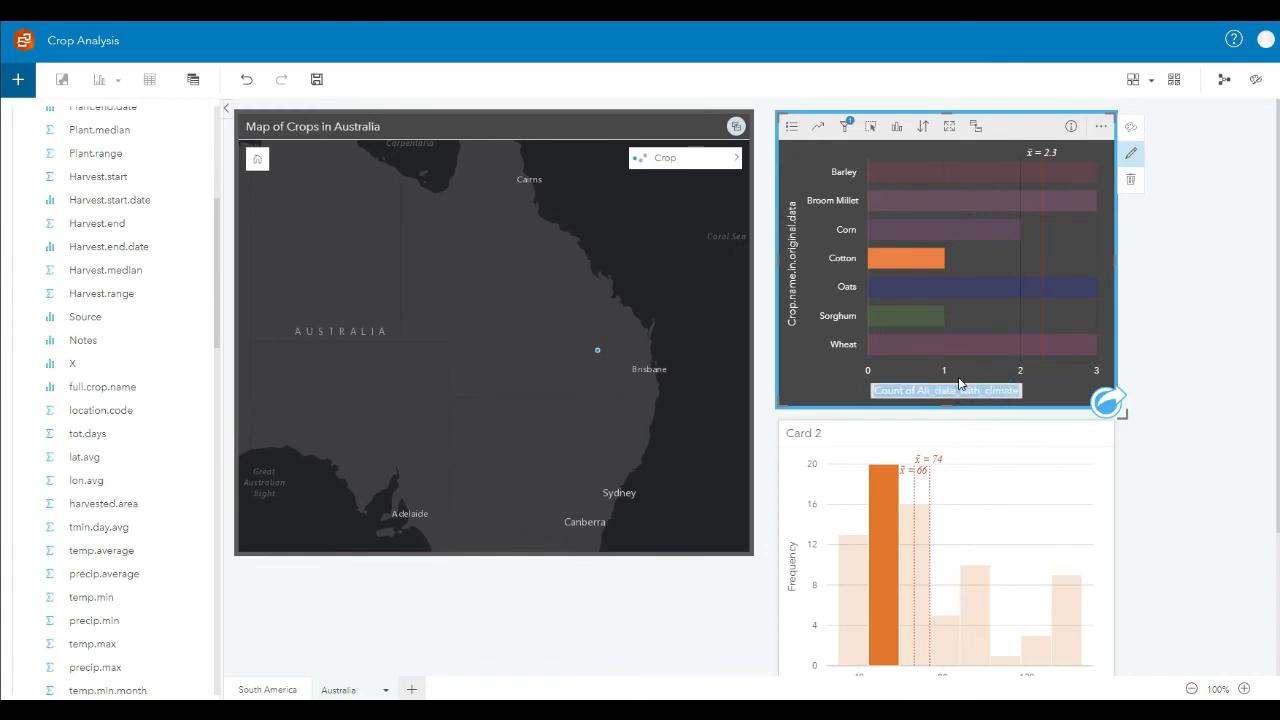
{"action": "key", "text": "BackSpace"}
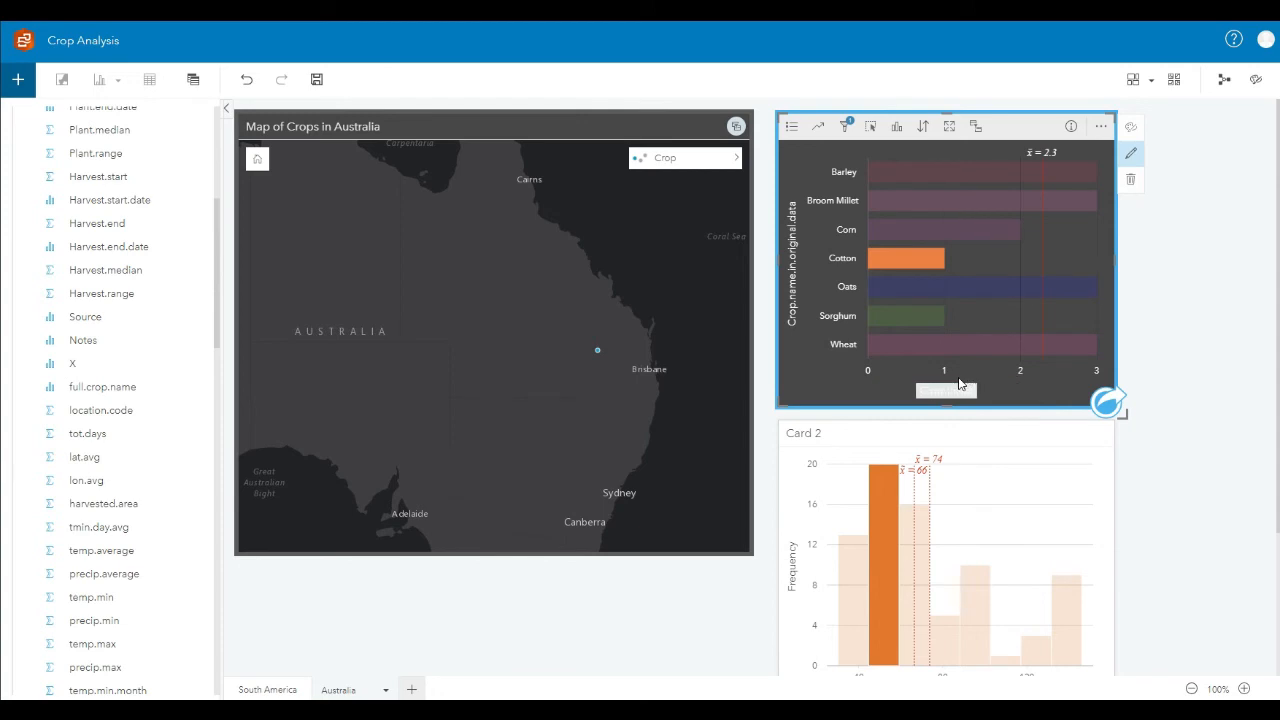
{"action": "type", "text": "Crop Count"}
Step: Try to rename the crop chart's vertical axis label as Crop Name
{"action": "left_click", "coordinate": [786, 288]}
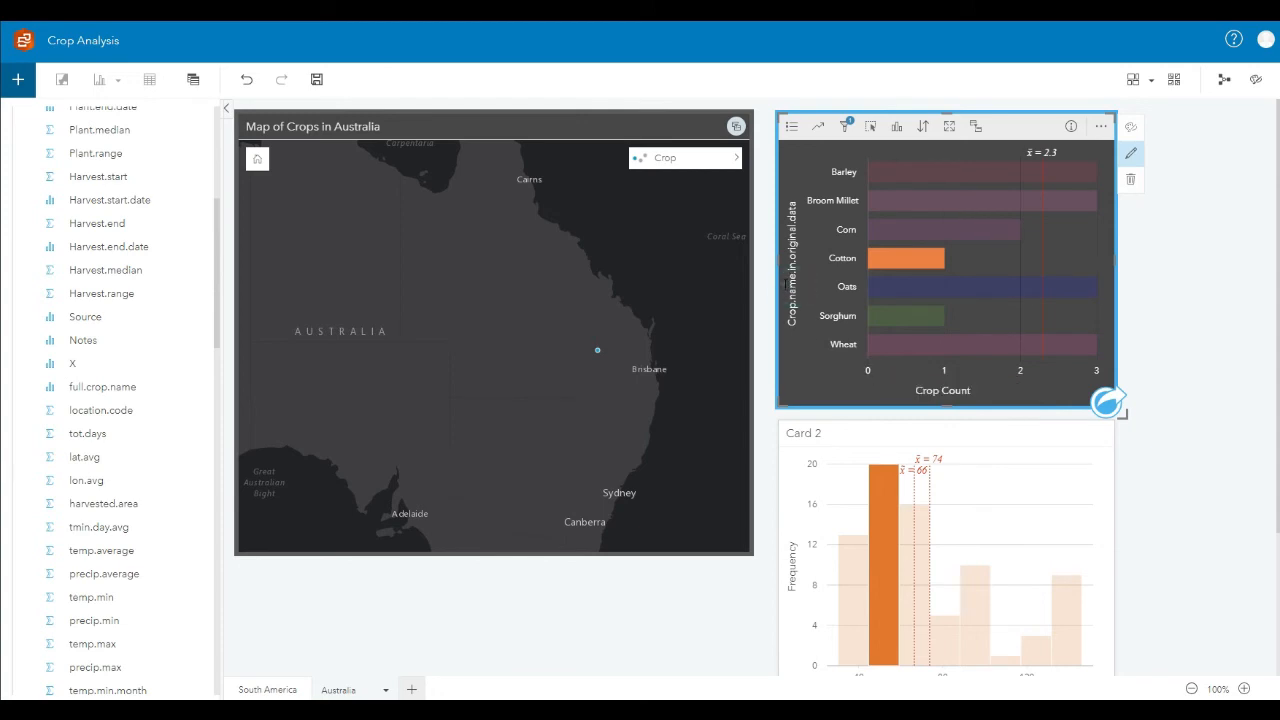
{"action": "key", "text": "BackSpace"}
{"action": "type", "text": "Crop Name"}
{"action": "left_click", "coordinate": [1202, 252]}
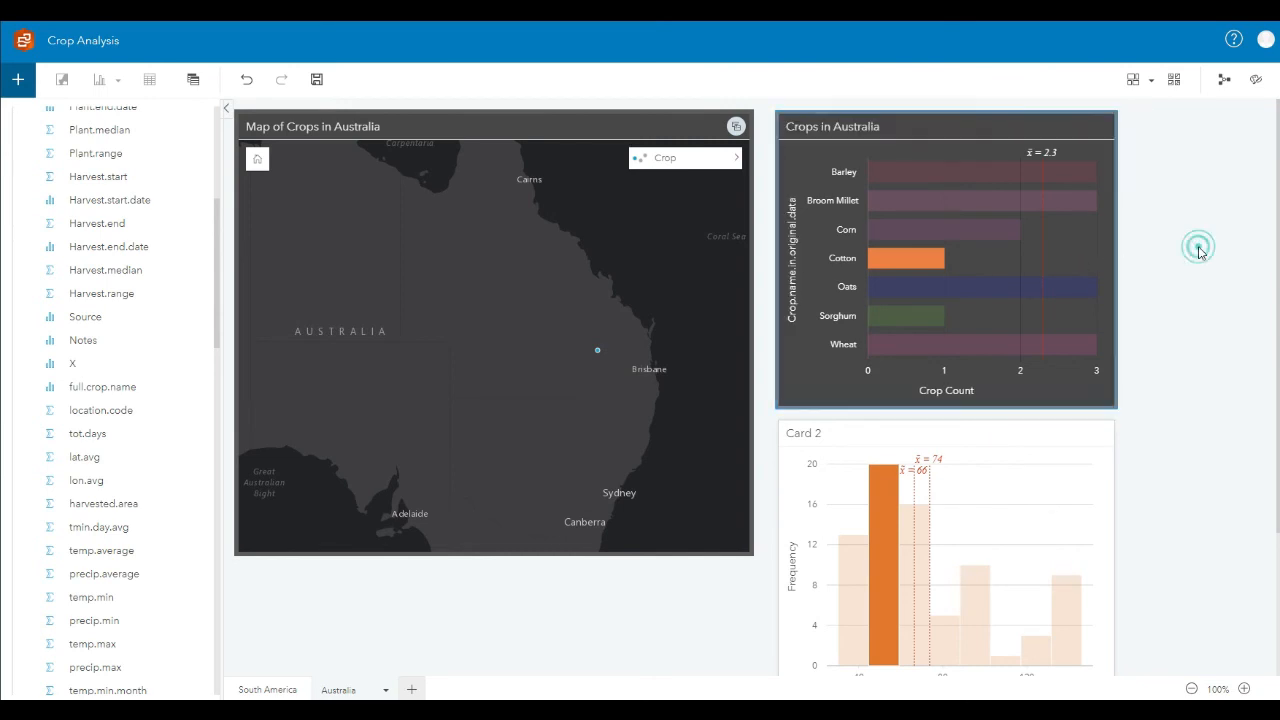
{"action": "left_click", "coordinate": [803, 280]}
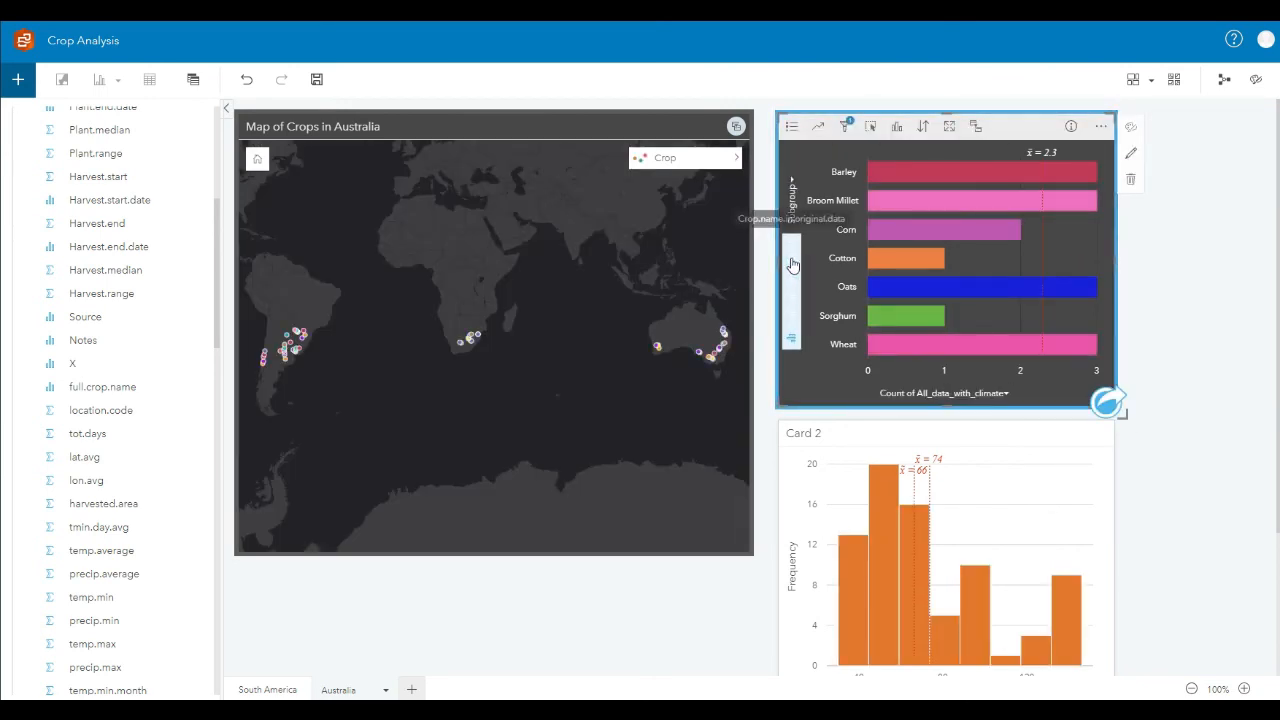
{"action": "left_click", "coordinate": [791, 263]}
{"action": "left_click", "coordinate": [787, 206]}
{"action": "left_click", "coordinate": [1209, 233]}
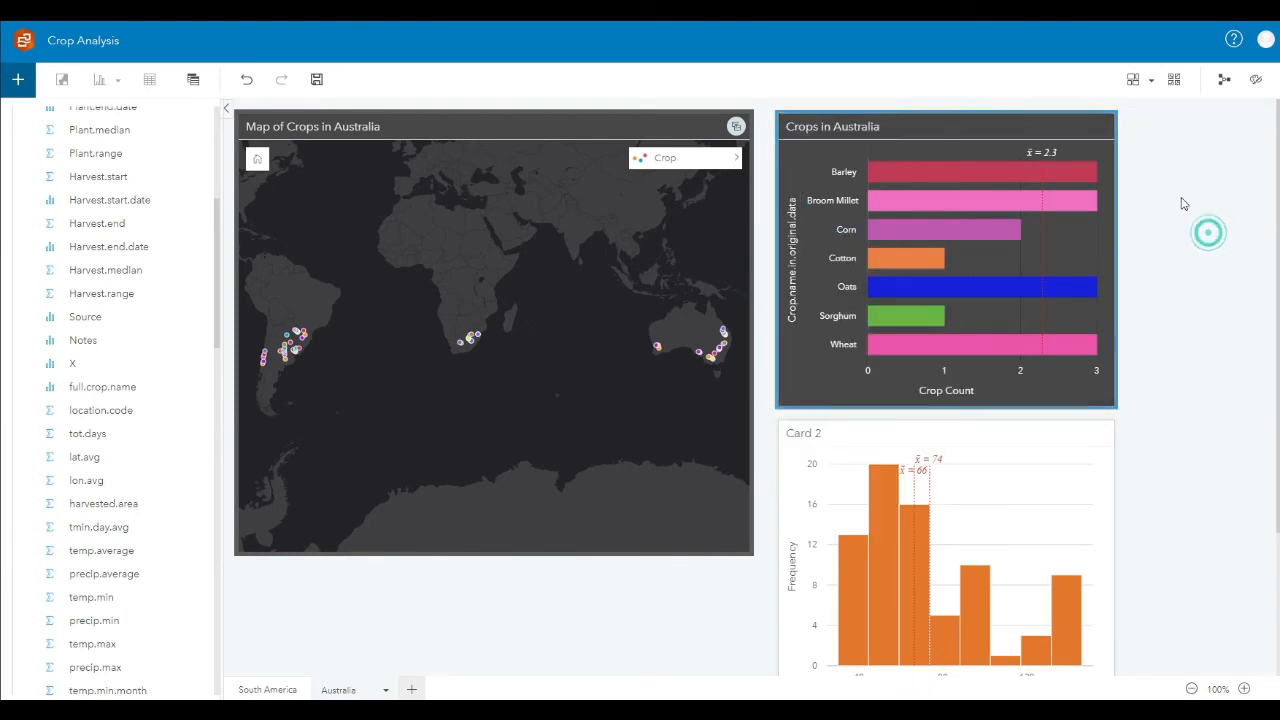
Step: Replace the crop chart's Crop.name.in.original.data axis label with Crop Name
{"action": "left_click", "coordinate": [1076, 147]}
{"action": "left_click", "coordinate": [1132, 153]}
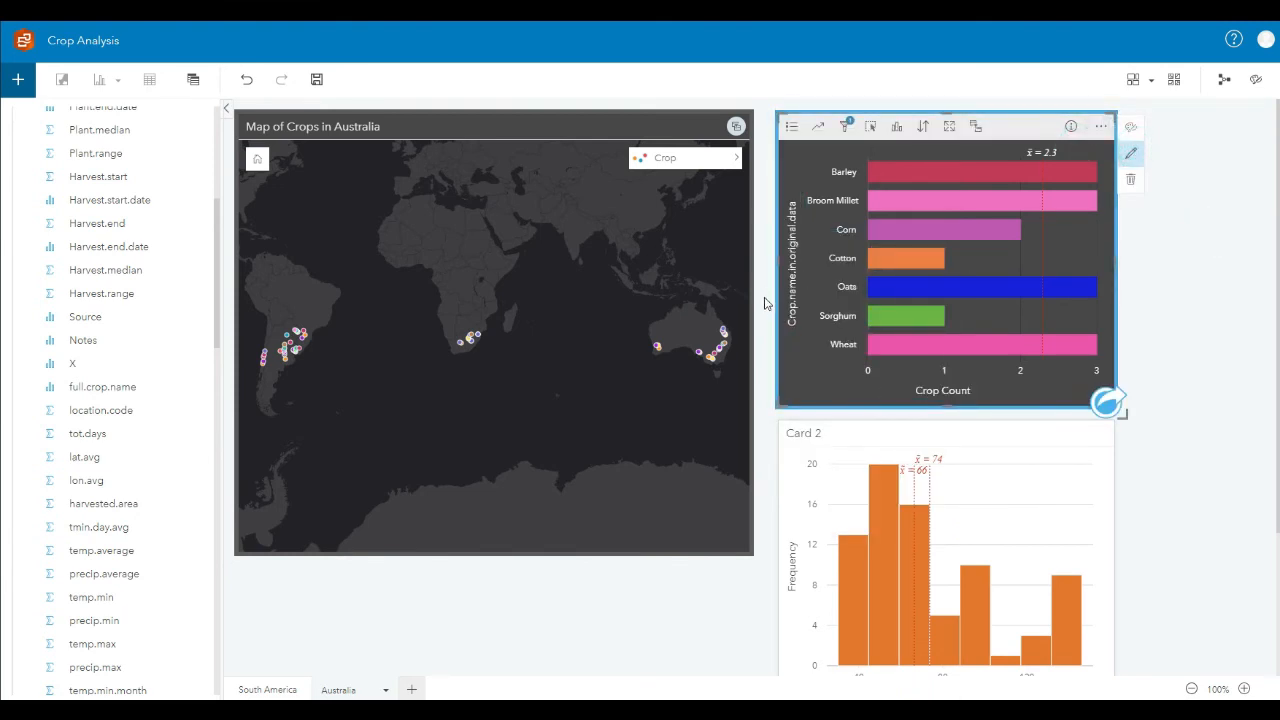
{"action": "left_click", "coordinate": [790, 300]}
{"action": "key", "text": "BackSpace"}
{"action": "type", "text": "Crop Name"}
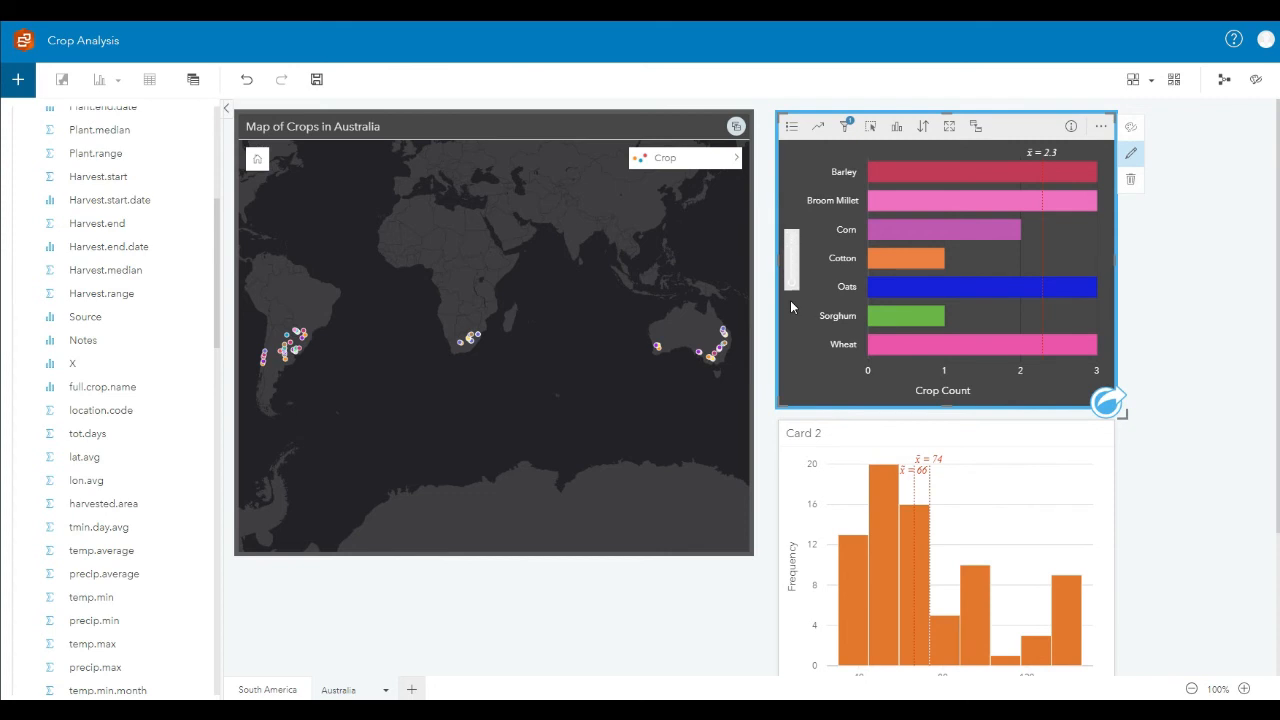
{"action": "key", "text": "Return"}
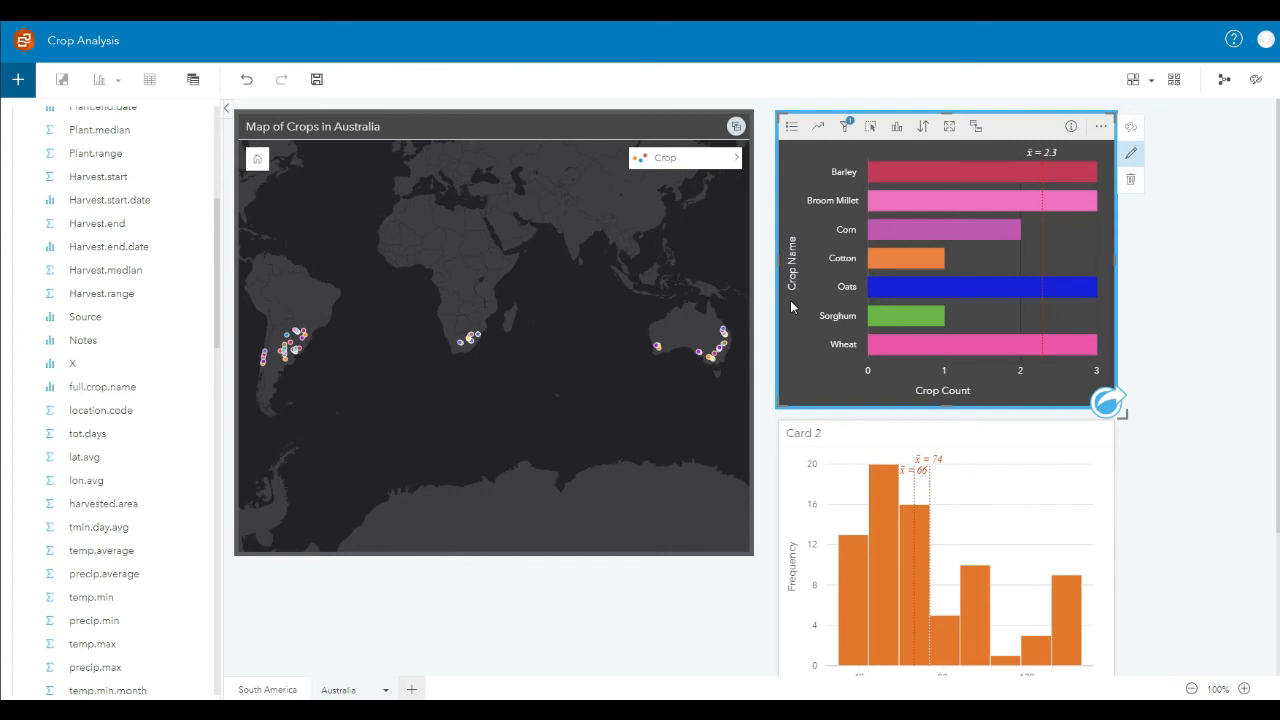
{"action": "left_click", "coordinate": [1218, 259]}
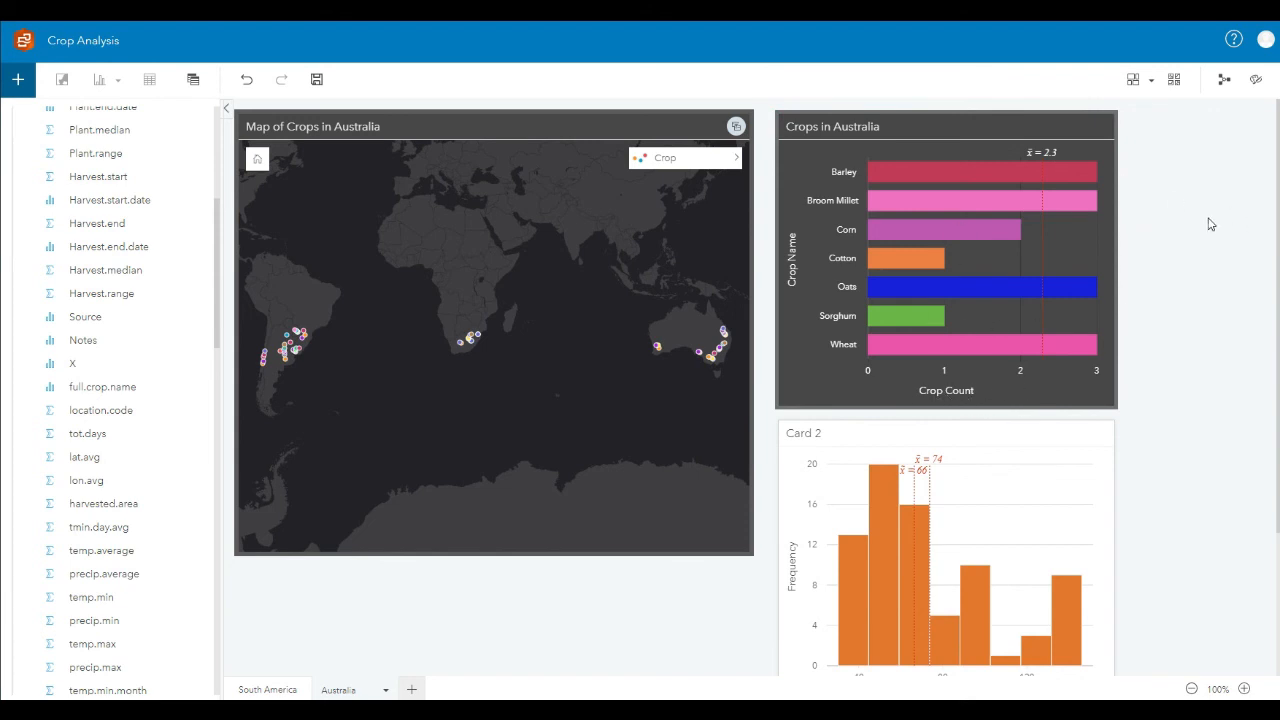
{"action": "left_click", "coordinate": [1105, 138]}
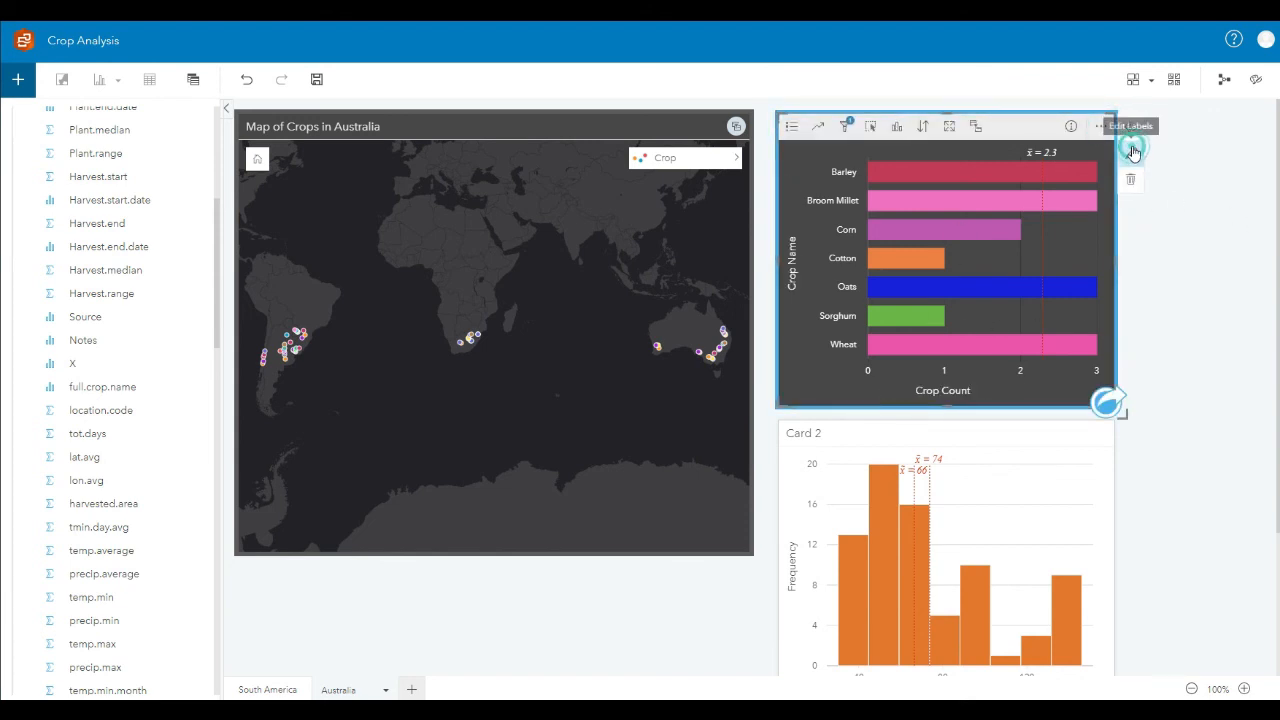
{"action": "left_click", "coordinate": [1163, 162]}
{"action": "left_click", "coordinate": [989, 140]}
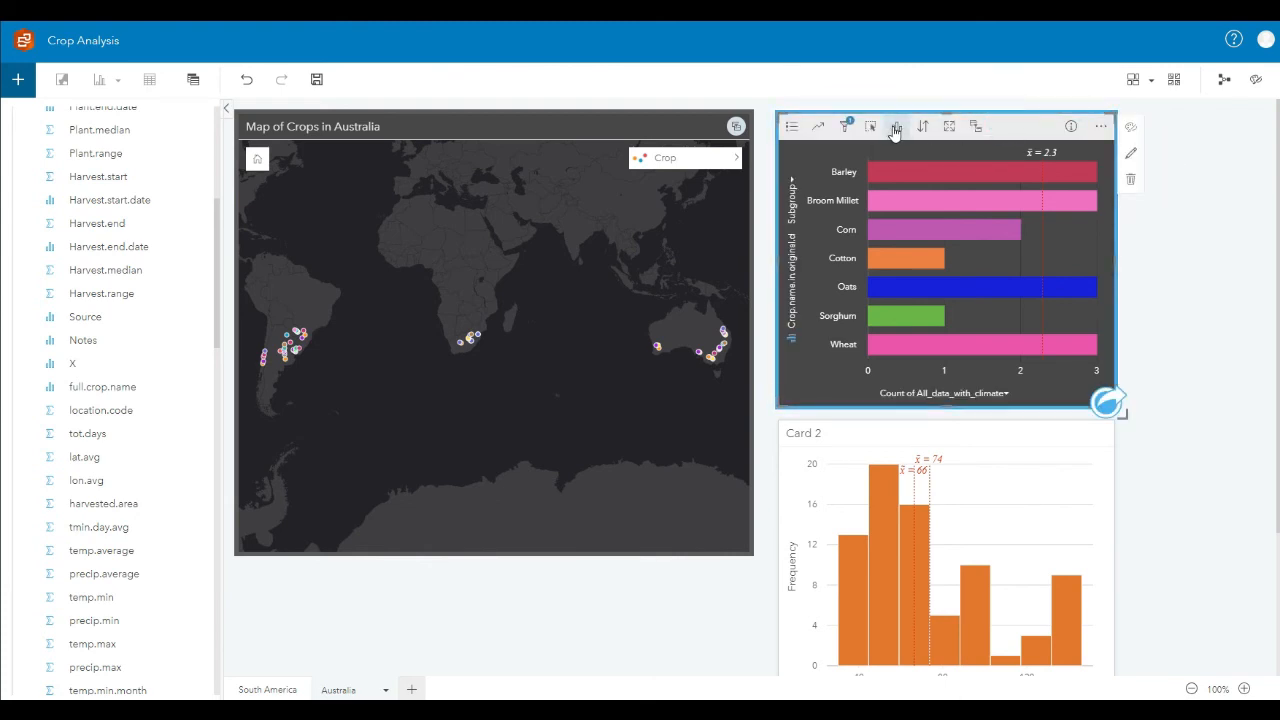
{"action": "left_click", "coordinate": [895, 127]}
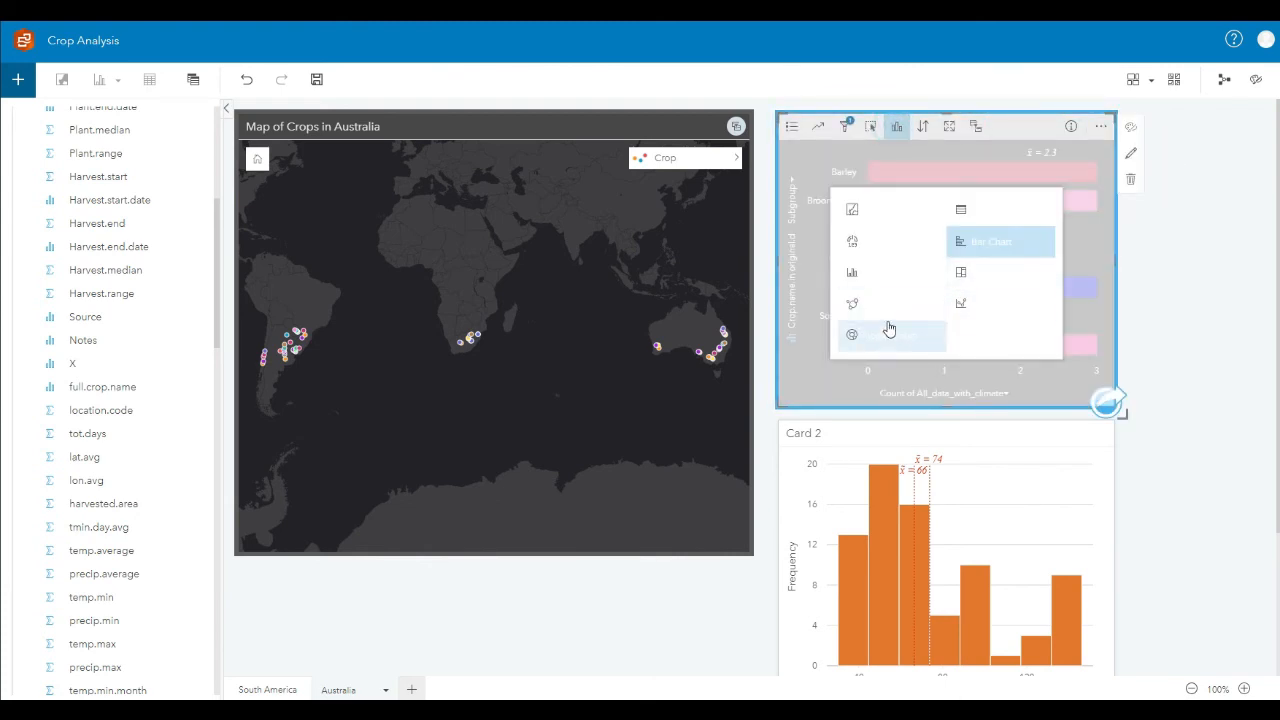
{"action": "left_click", "coordinate": [1166, 264]}
Step: Sort the bars of the Crops in Australia chart in ascending order
{"action": "left_click", "coordinate": [942, 151]}
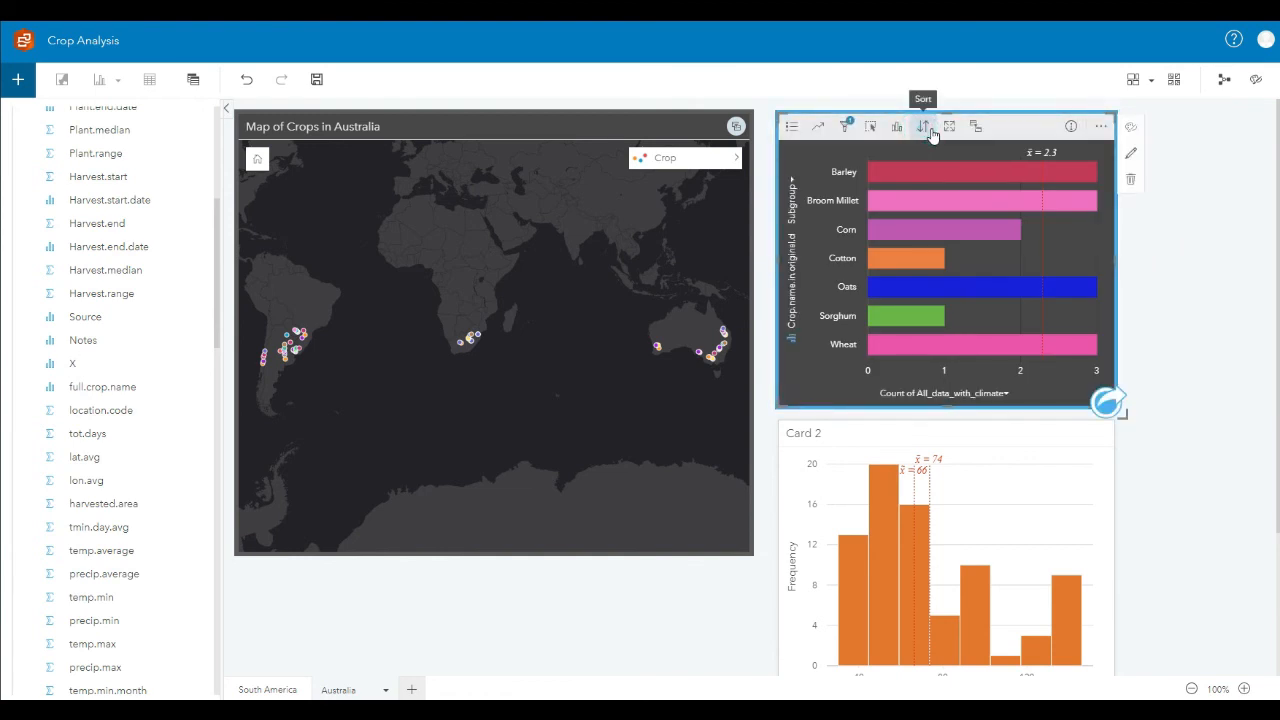
{"action": "left_click", "coordinate": [925, 128]}
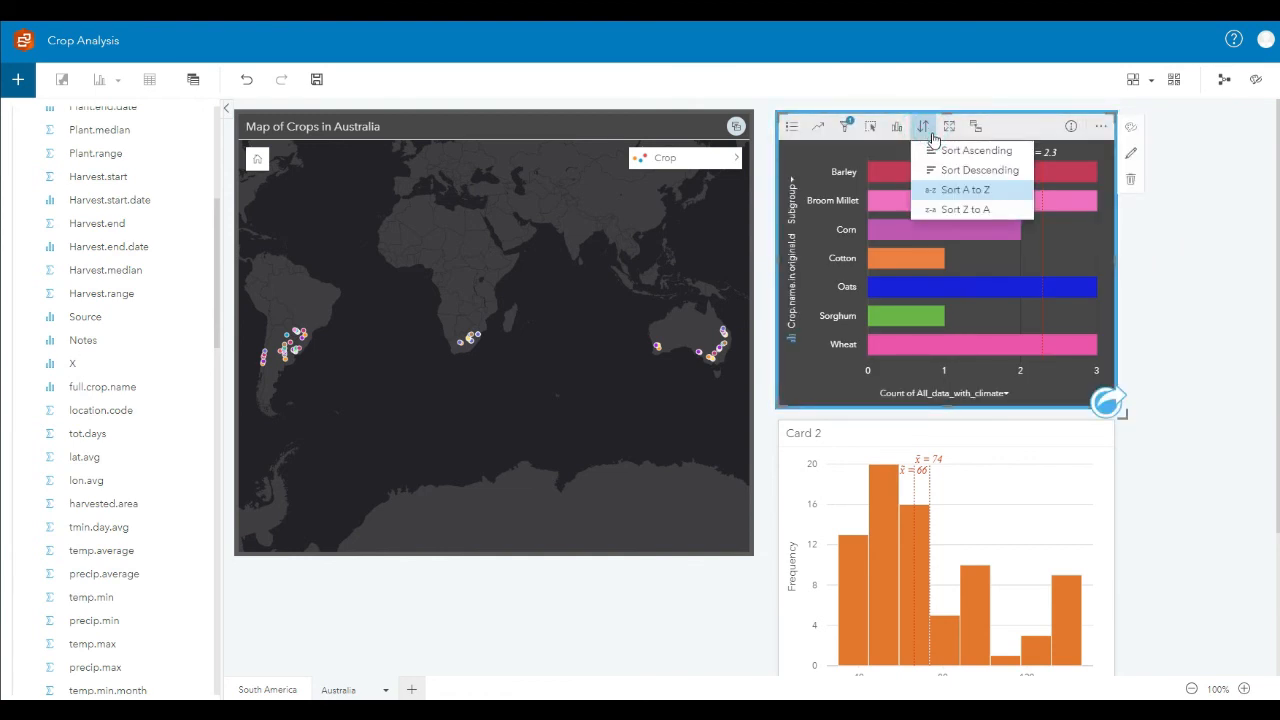
{"action": "left_click", "coordinate": [980, 155]}
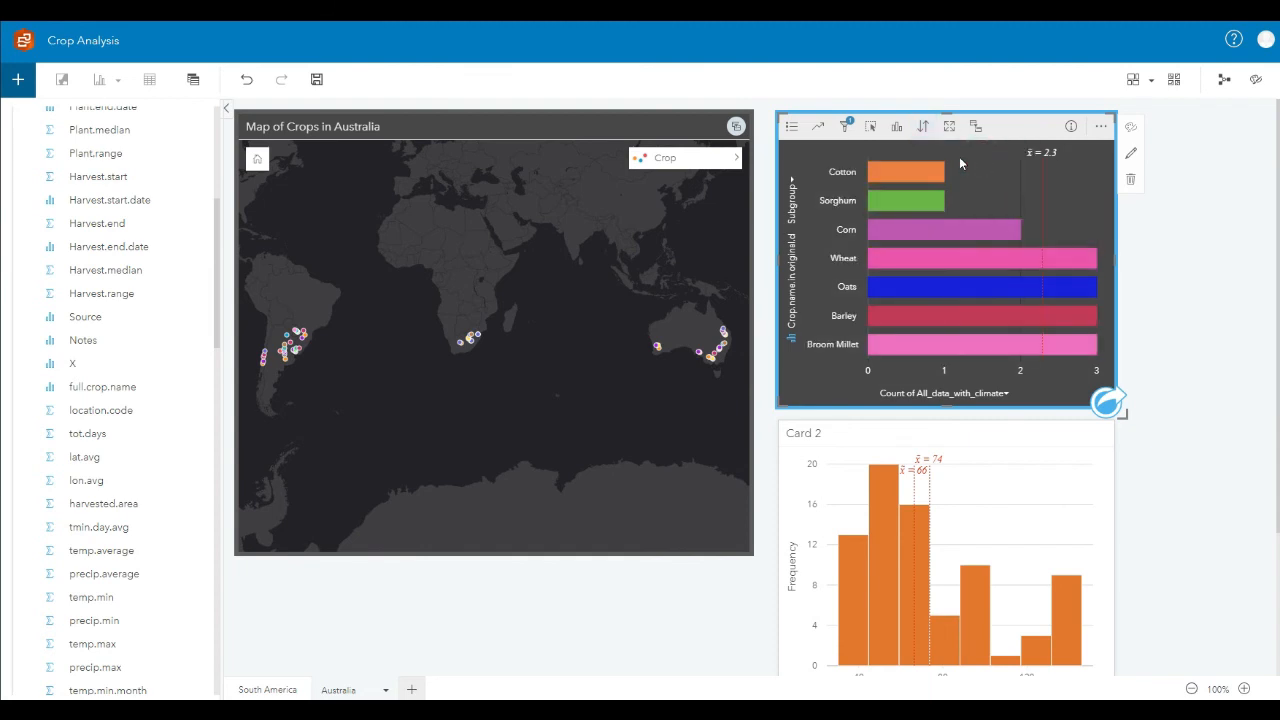
Step: Select the Cotton, Sorghum and Corn bars in turn to examine where each crop is located in Australia on the map
{"action": "left_click", "coordinate": [884, 172]}
{"action": "left_click", "coordinate": [901, 203]}
{"action": "left_click", "coordinate": [666, 406]}
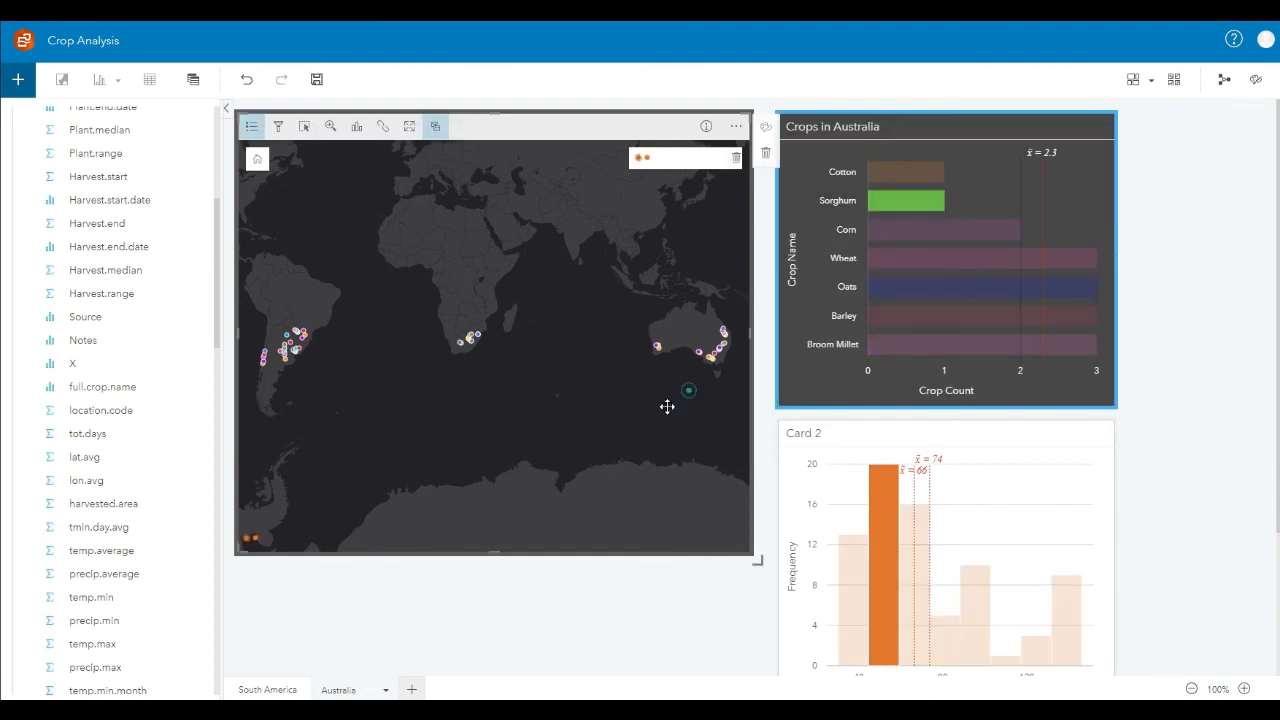
{"action": "scroll", "coordinate": [620, 380], "scroll_direction": "up", "scroll_amount": 5}
{"action": "left_click_drag", "start_coordinate": [569, 363], "coordinate": [685, 365]}
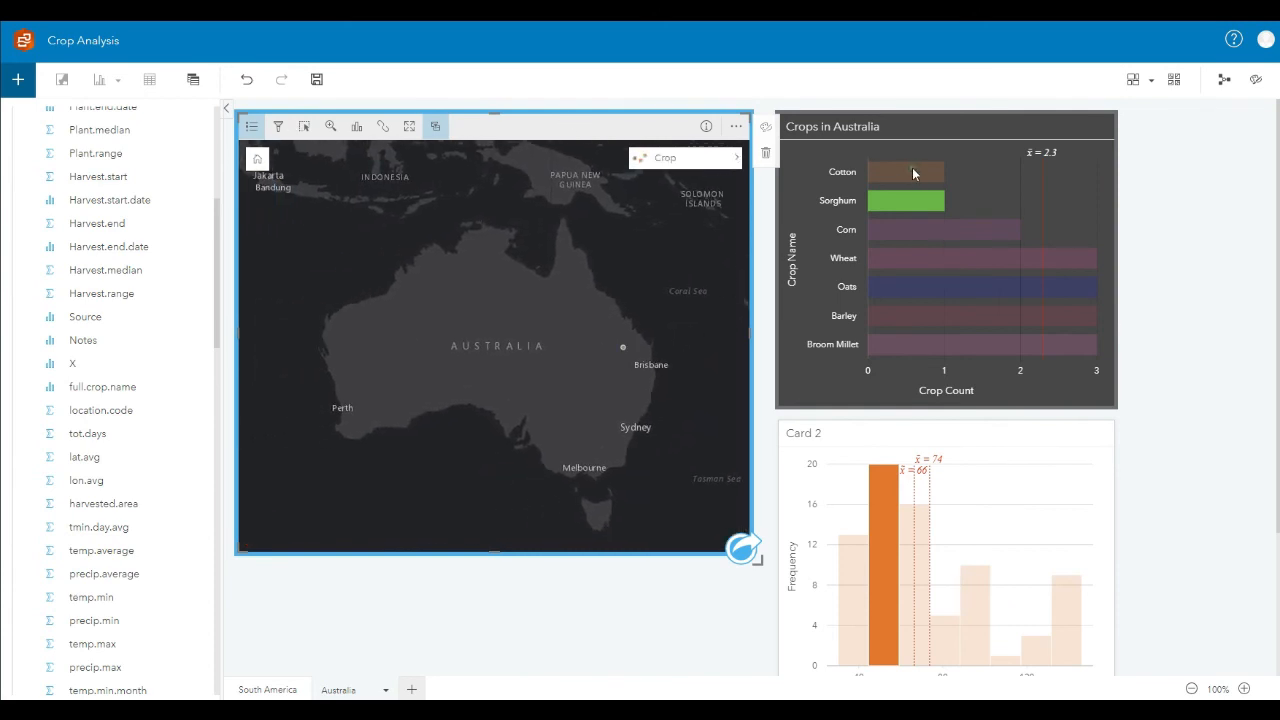
{"action": "left_click", "coordinate": [912, 173]}
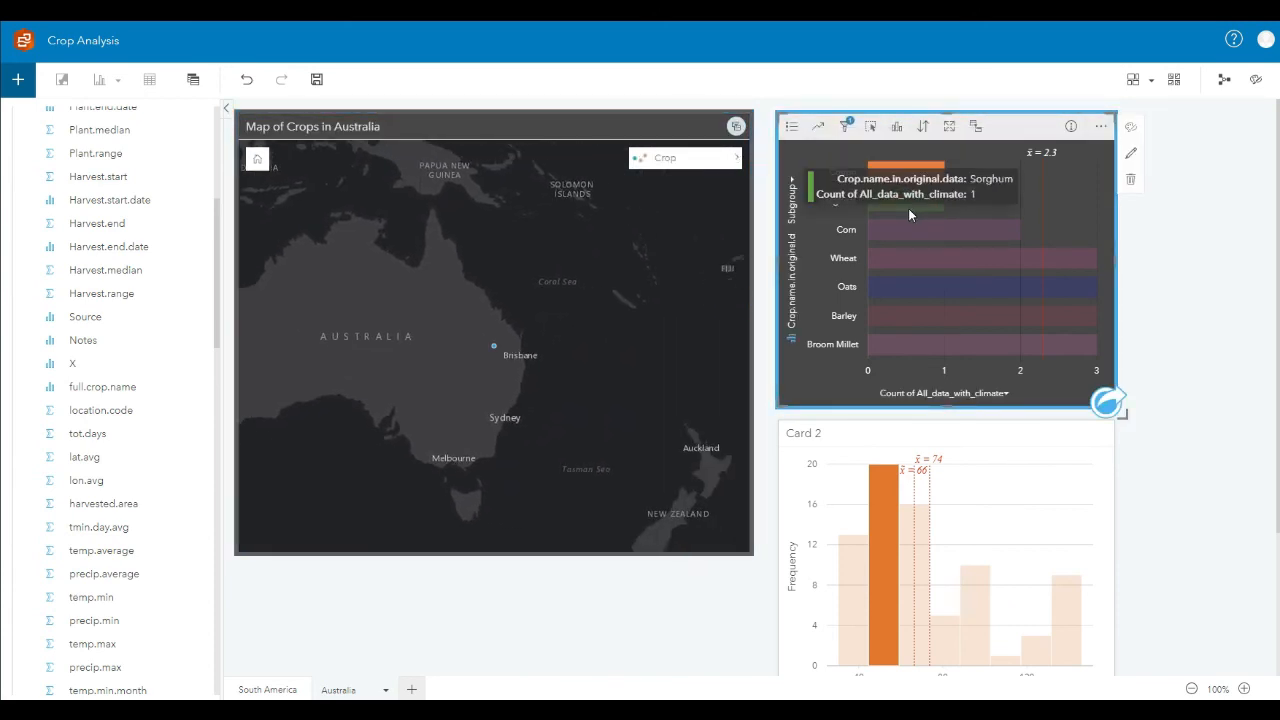
{"action": "left_click", "coordinate": [934, 229]}
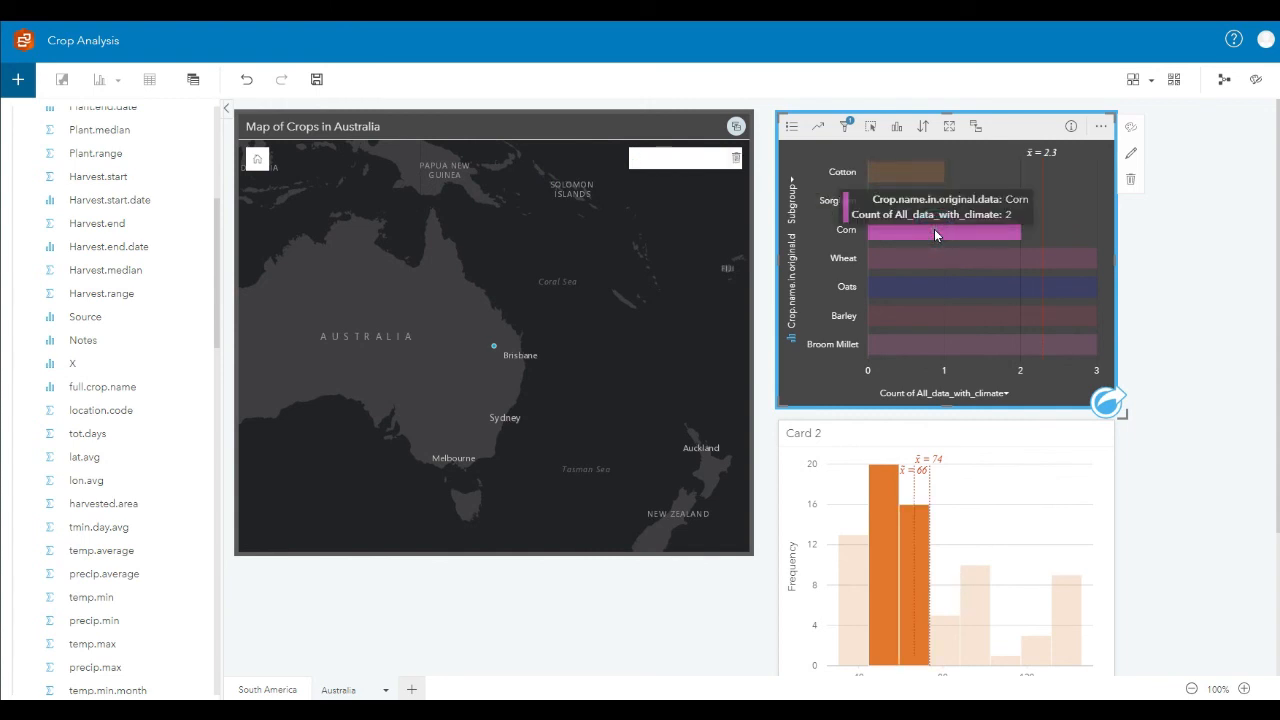
{"action": "left_click_drag", "start_coordinate": [547, 384], "coordinate": [599, 400]}
{"action": "scroll", "coordinate": [637, 388], "scroll_direction": "down", "scroll_amount": 1}
Step: Select the 74–88 bin and three higher precip.average histogram bins one after another to compare the linked map locations
{"action": "scroll", "coordinate": [1150, 383], "scroll_direction": "down", "scroll_amount": 1}
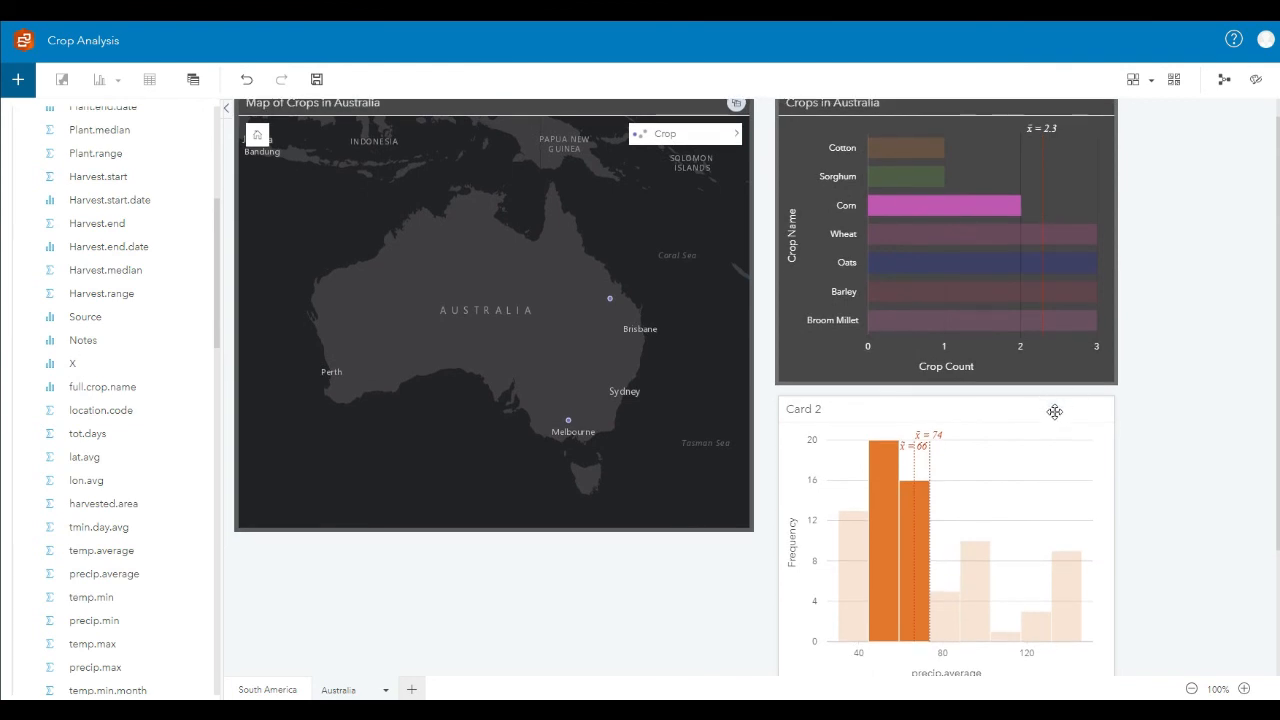
{"action": "left_click", "coordinate": [1050, 408]}
{"action": "left_click", "coordinate": [1032, 405]}
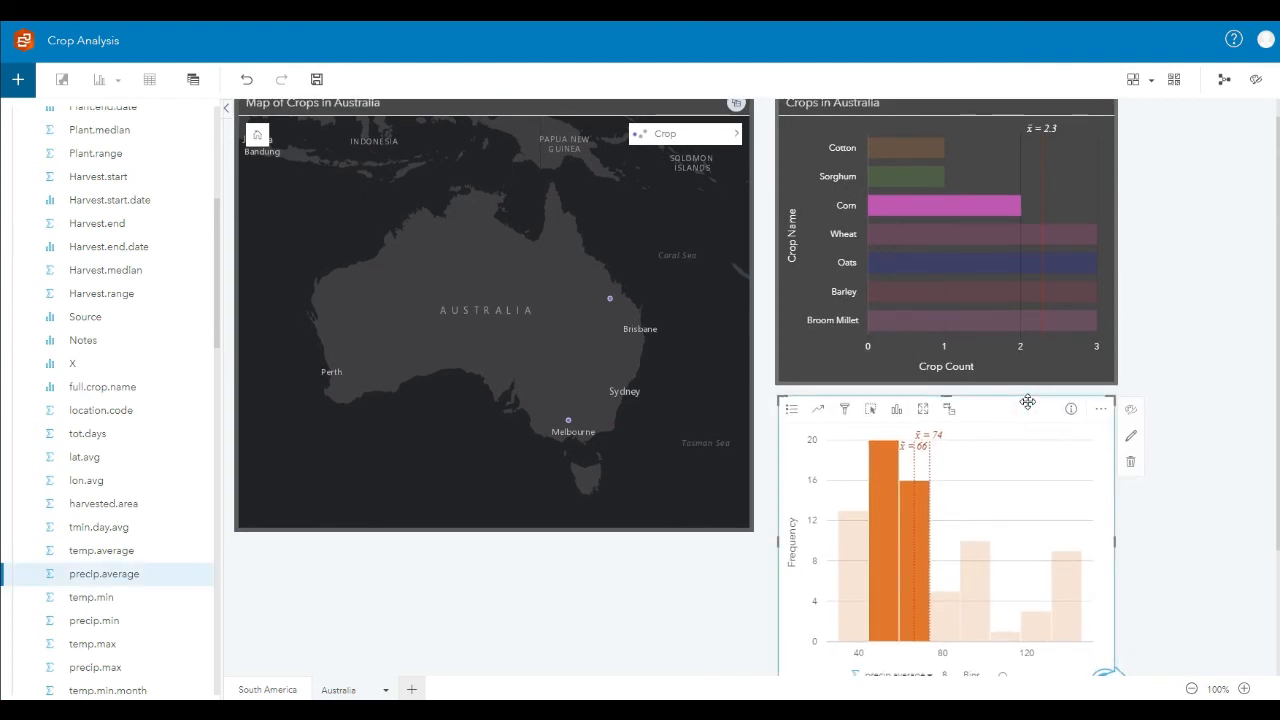
{"action": "left_click", "coordinate": [1163, 487]}
{"action": "scroll", "coordinate": [1143, 437], "scroll_direction": "down", "scroll_amount": 2}
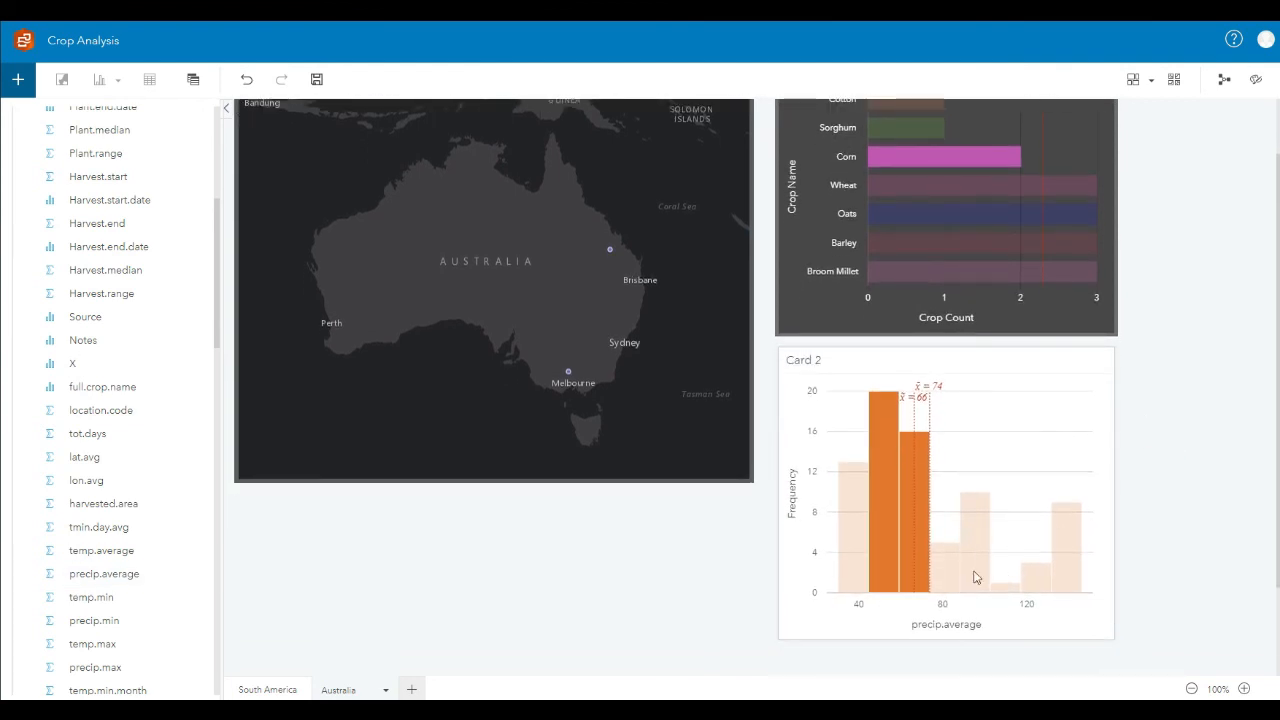
{"action": "left_click", "coordinate": [957, 577]}
{"action": "left_click", "coordinate": [950, 575]}
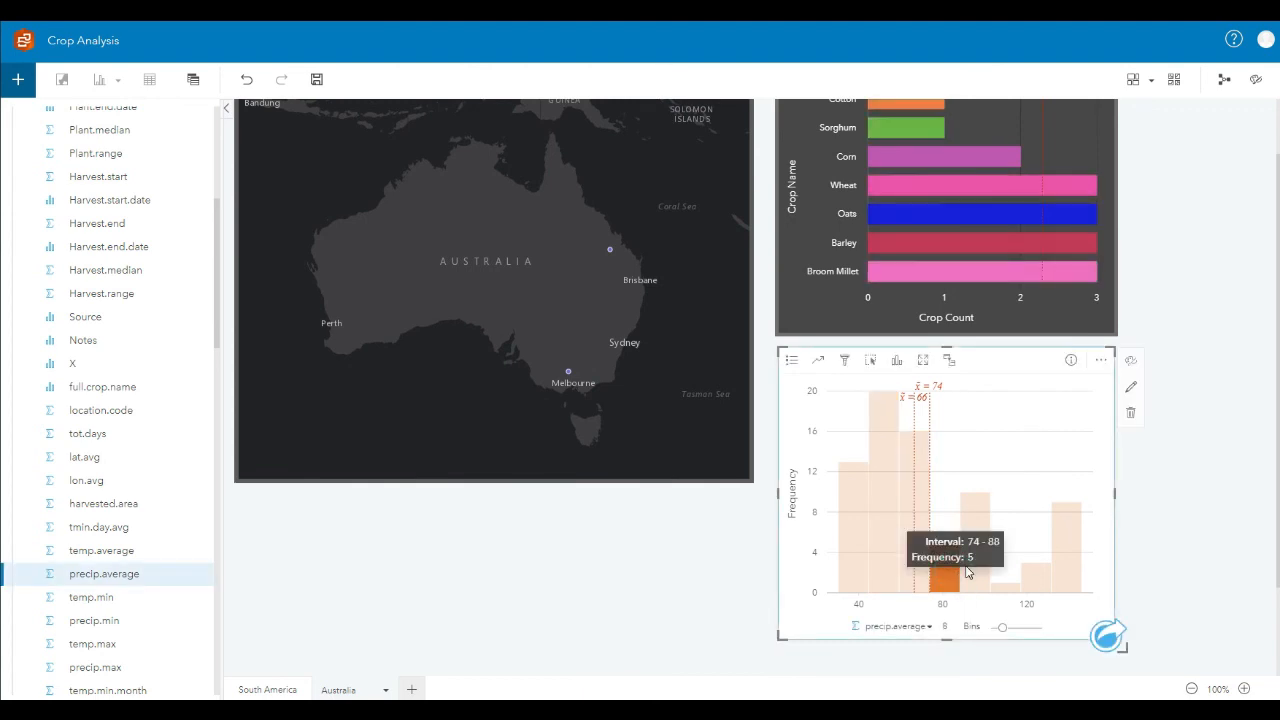
{"action": "left_click", "coordinate": [980, 565]}
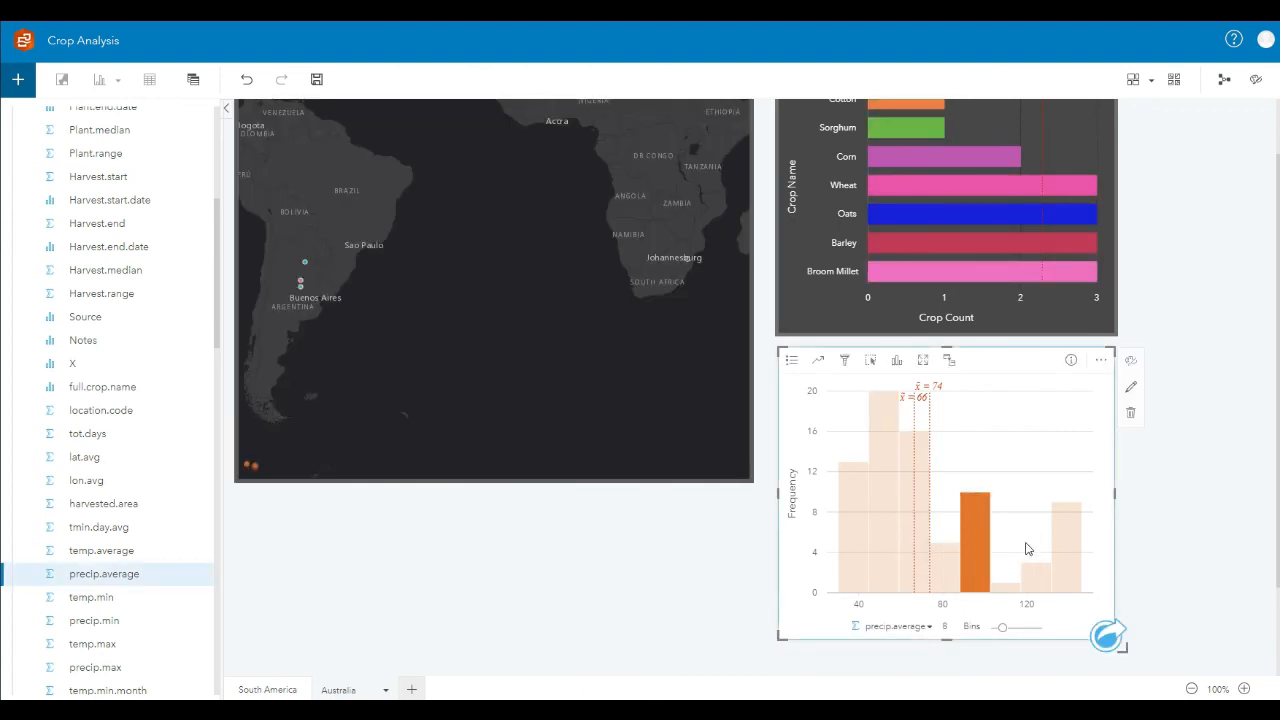
{"action": "left_click", "coordinate": [1044, 578]}
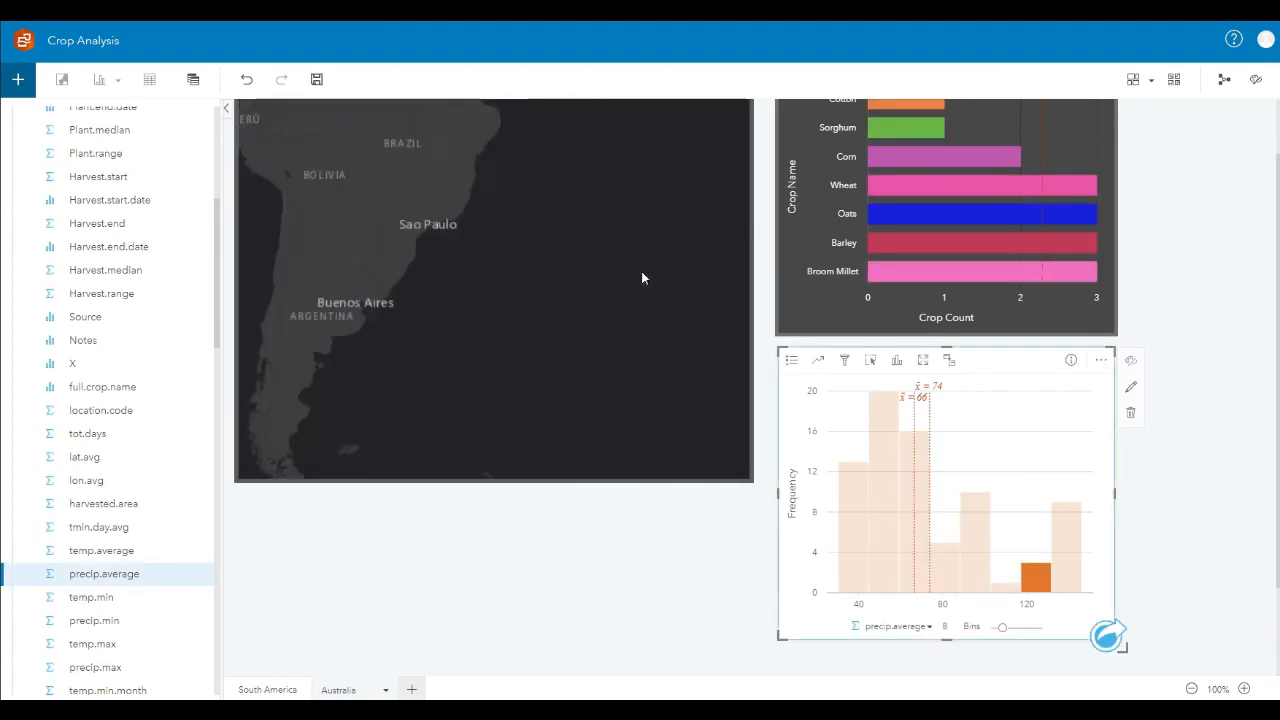
{"action": "left_click", "coordinate": [1066, 550]}
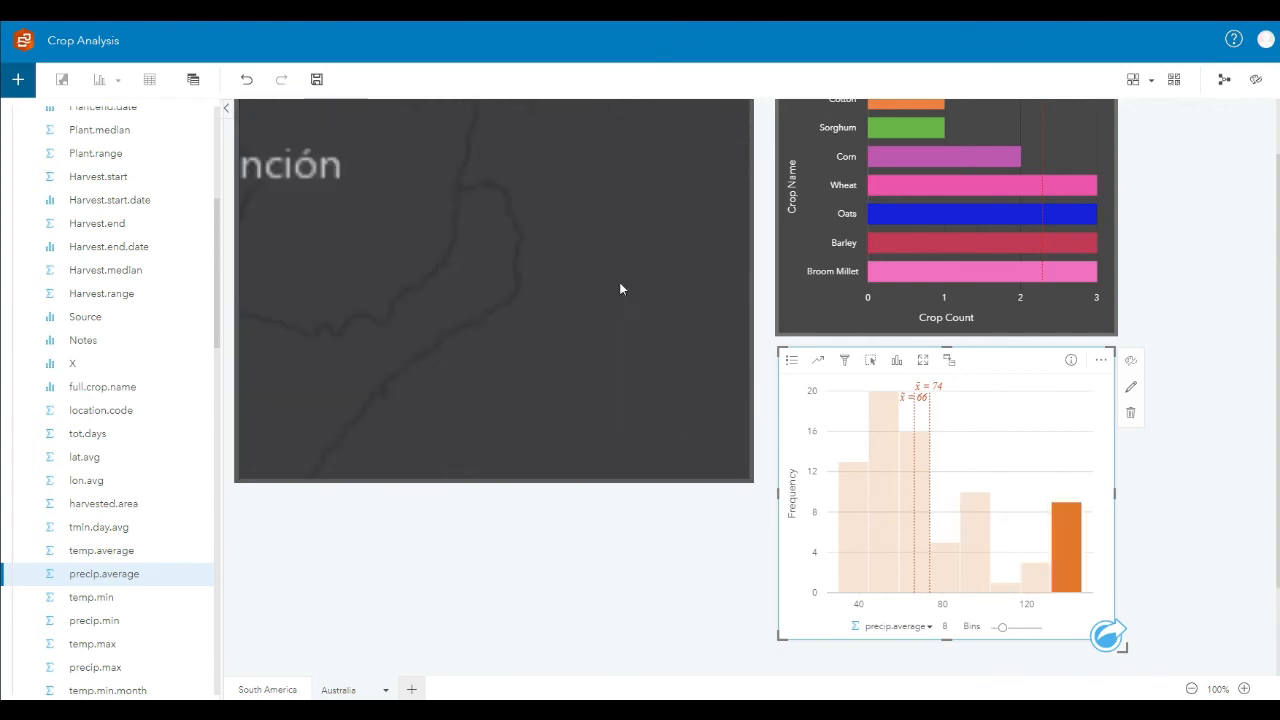
Step: Examine where the crops in the highest precip.average histogram bin are located across South America on the linked map
{"action": "scroll", "coordinate": [622, 279], "scroll_direction": "down", "scroll_amount": 1}
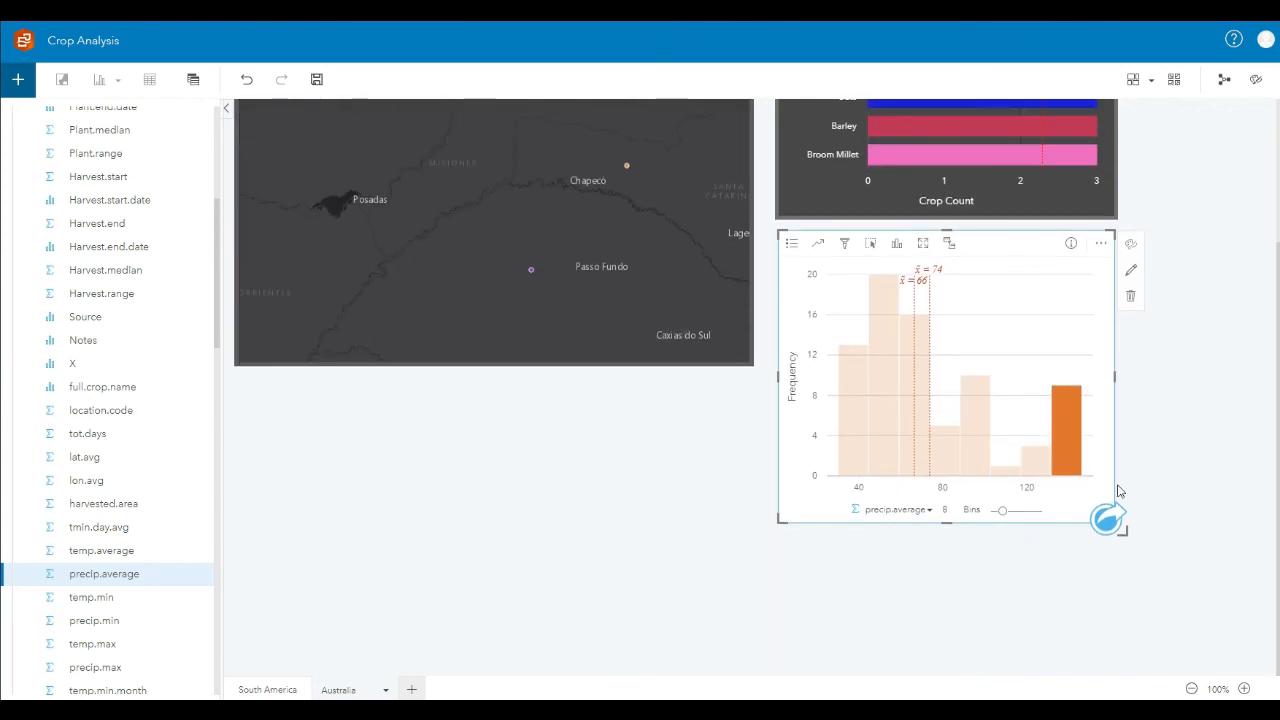
{"action": "scroll", "coordinate": [1200, 430], "scroll_direction": "up", "scroll_amount": 3}
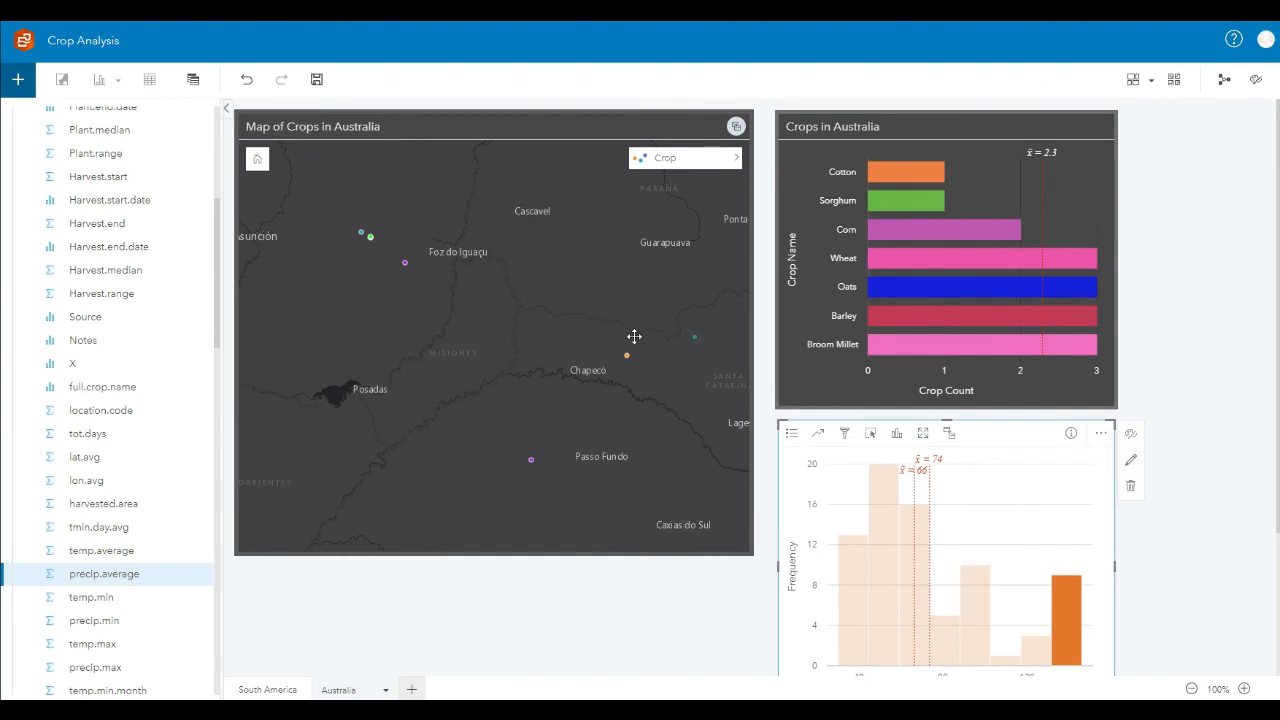
{"action": "left_click_drag", "start_coordinate": [634, 337], "coordinate": [211, 336]}
{"action": "scroll", "coordinate": [766, 349], "scroll_direction": "down", "scroll_amount": 3}
{"action": "scroll", "coordinate": [600, 637], "scroll_direction": "up", "scroll_amount": 3}
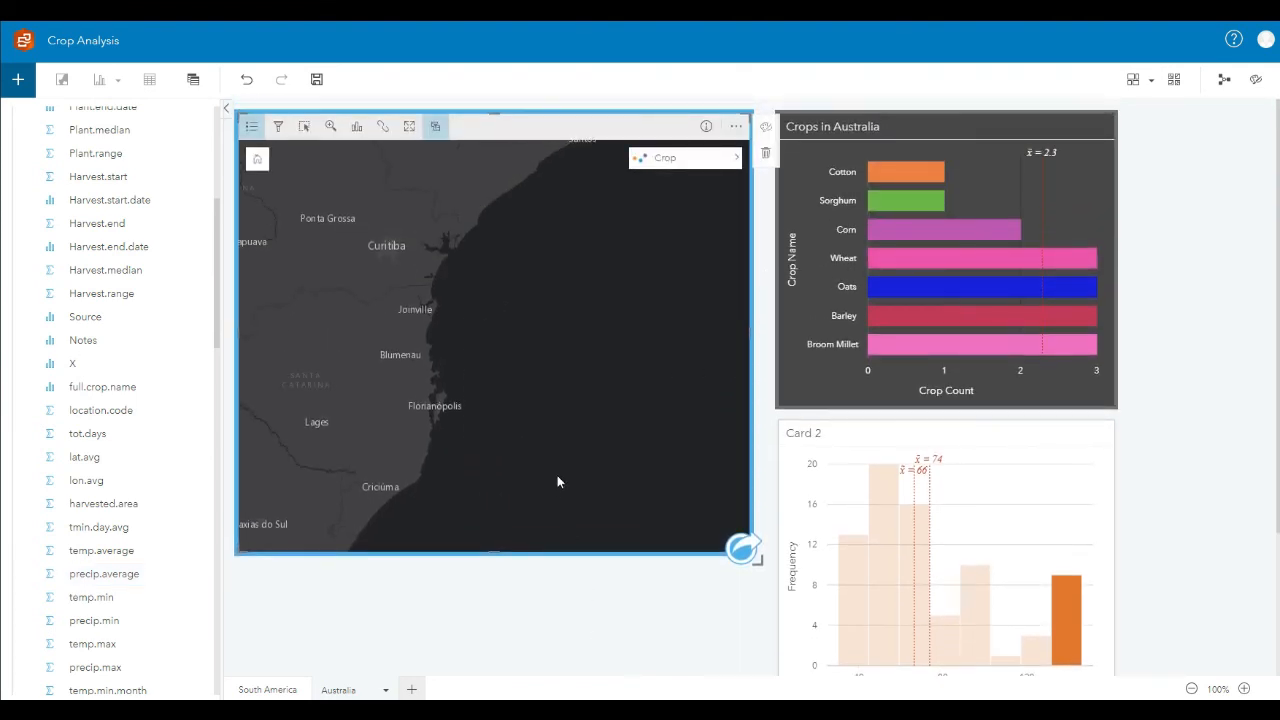
{"action": "scroll", "coordinate": [558, 482], "scroll_direction": "down", "scroll_amount": 5}
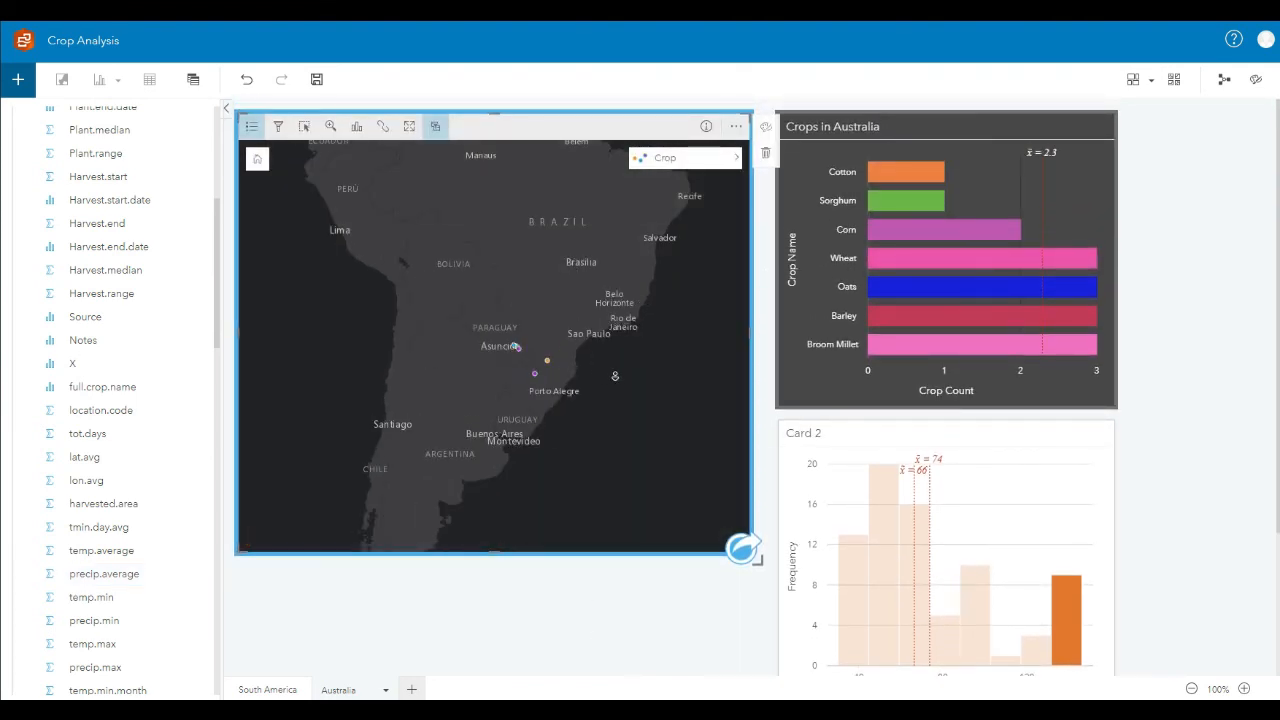
{"action": "scroll", "coordinate": [530, 436], "scroll_direction": "down", "scroll_amount": 3}
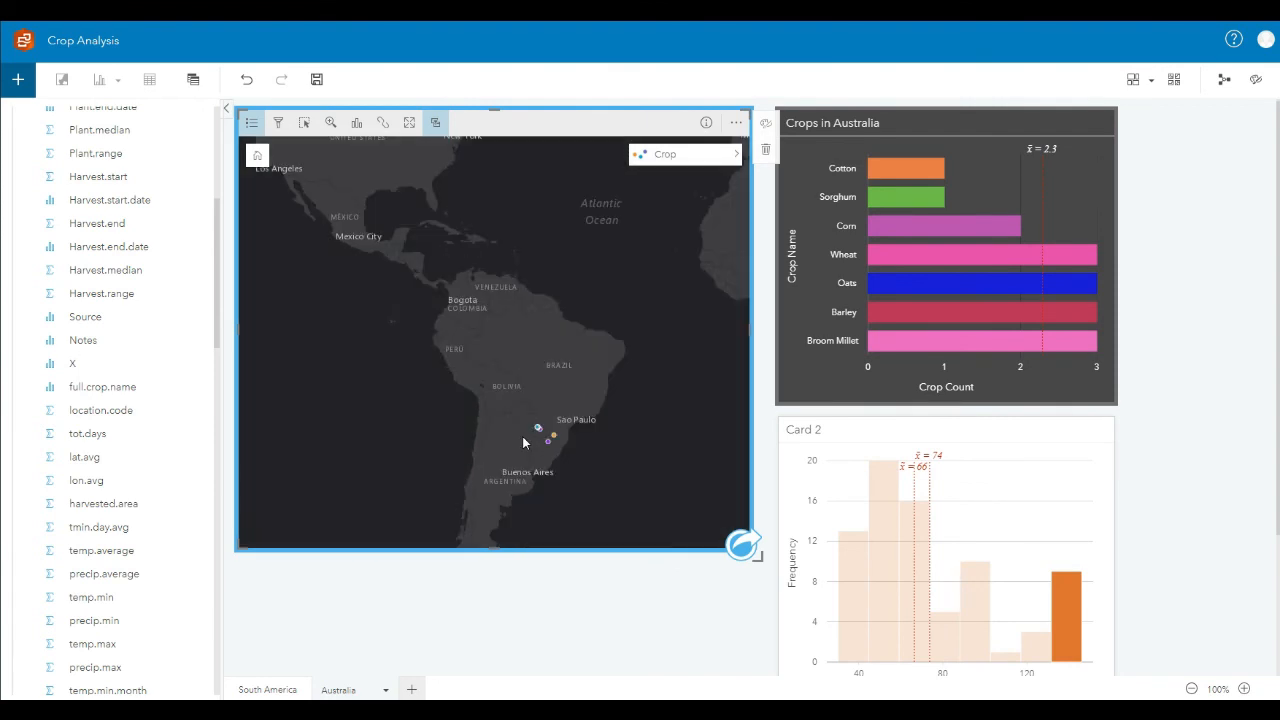
Step: Bring the Australian continent back into view on the Map of Crops in Australia
{"action": "scroll", "coordinate": [522, 440], "scroll_direction": "down", "scroll_amount": 3}
{"action": "left_click_drag", "start_coordinate": [411, 431], "coordinate": [596, 386]}
{"action": "scroll", "coordinate": [556, 400], "scroll_direction": "up", "scroll_amount": 3}
{"action": "left_click_drag", "start_coordinate": [502, 400], "coordinate": [566, 403]}
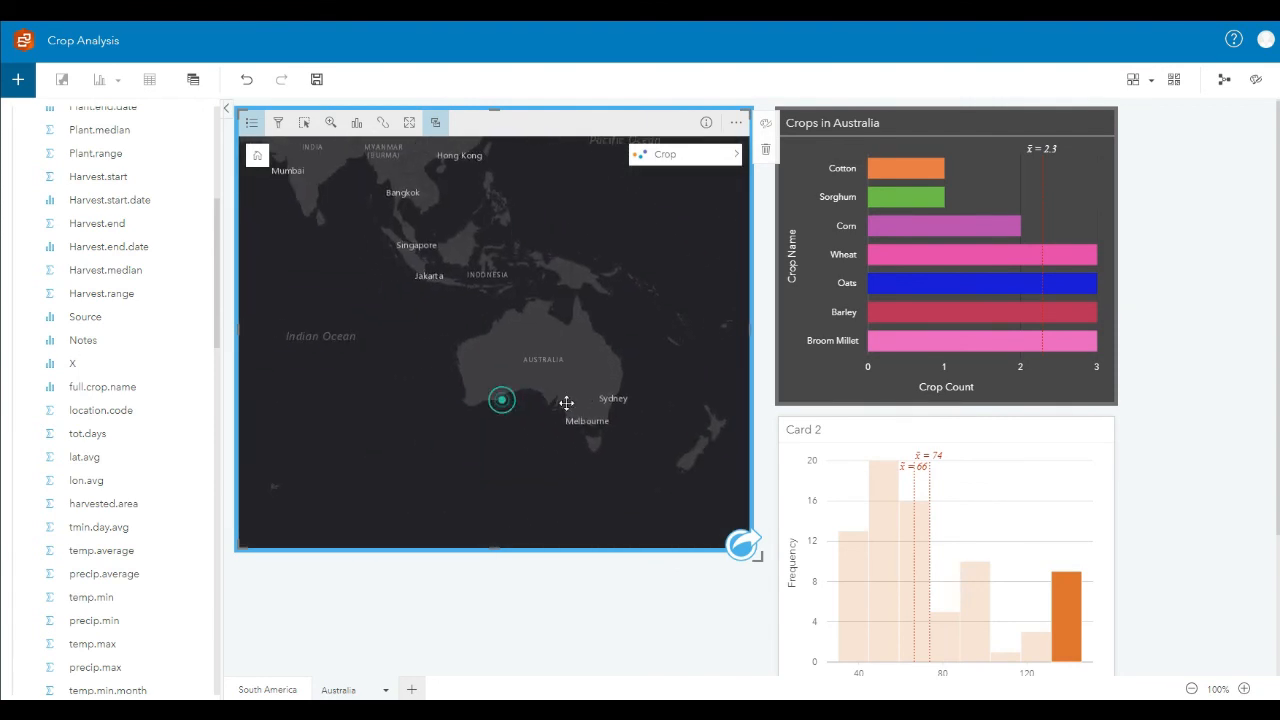
{"action": "scroll", "coordinate": [566, 402], "scroll_direction": "up", "scroll_amount": 5}
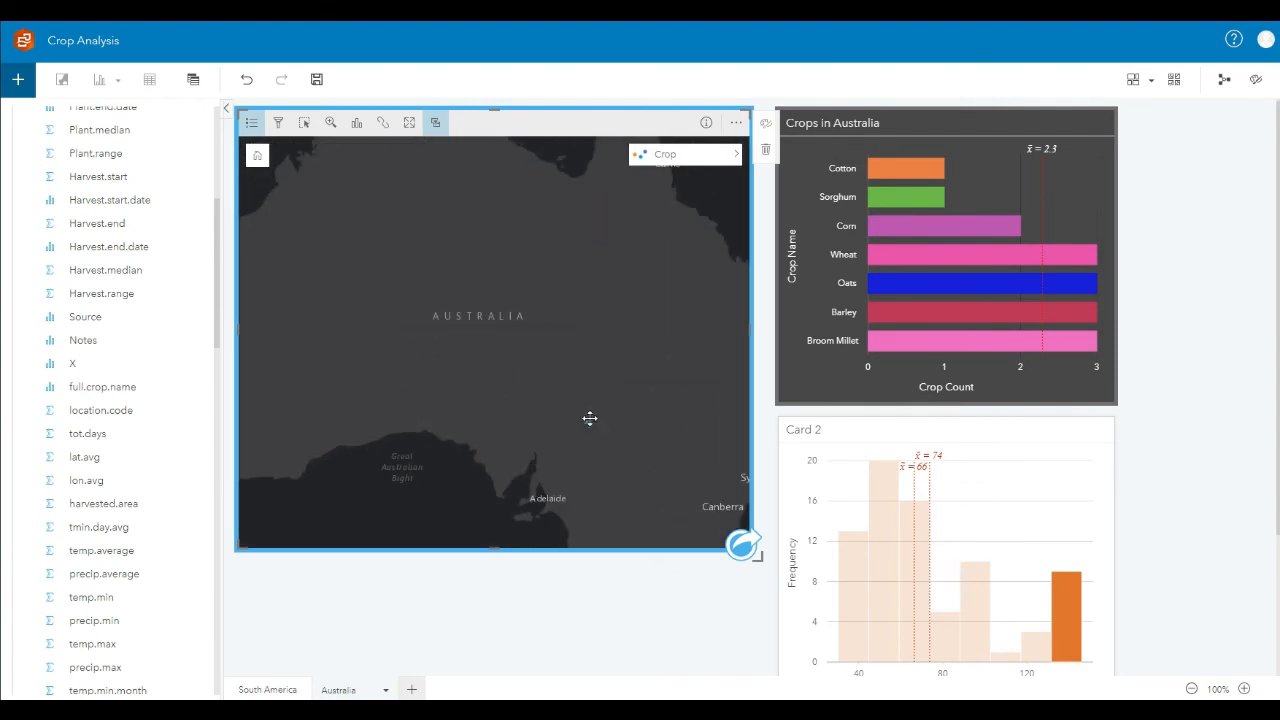
{"action": "scroll", "coordinate": [560, 406], "scroll_direction": "down", "scroll_amount": 4}
Step: Select the Oats and Wheat bars in turn to compare each crop's locations in Australia and its precipitation bins
{"action": "left_click", "coordinate": [943, 268]}
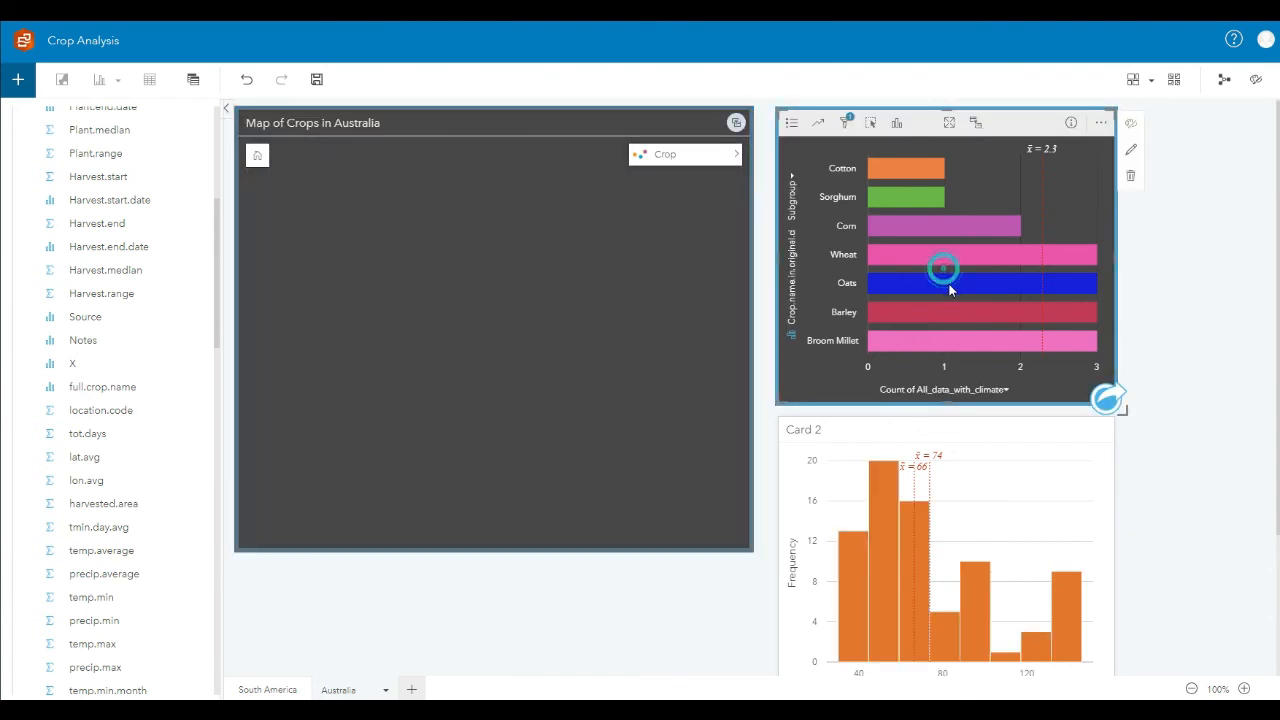
{"action": "left_click", "coordinate": [623, 400]}
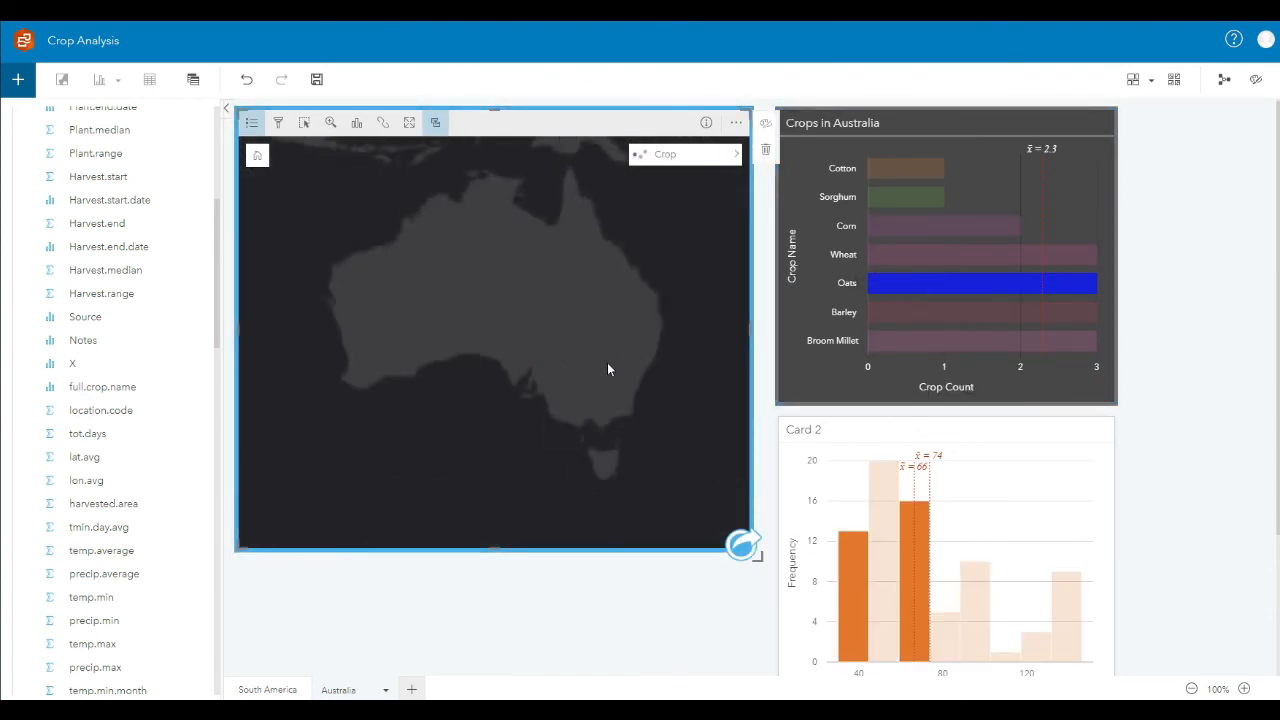
{"action": "scroll", "coordinate": [562, 391], "scroll_direction": "up", "scroll_amount": 2}
{"action": "left_click", "coordinate": [928, 257]}
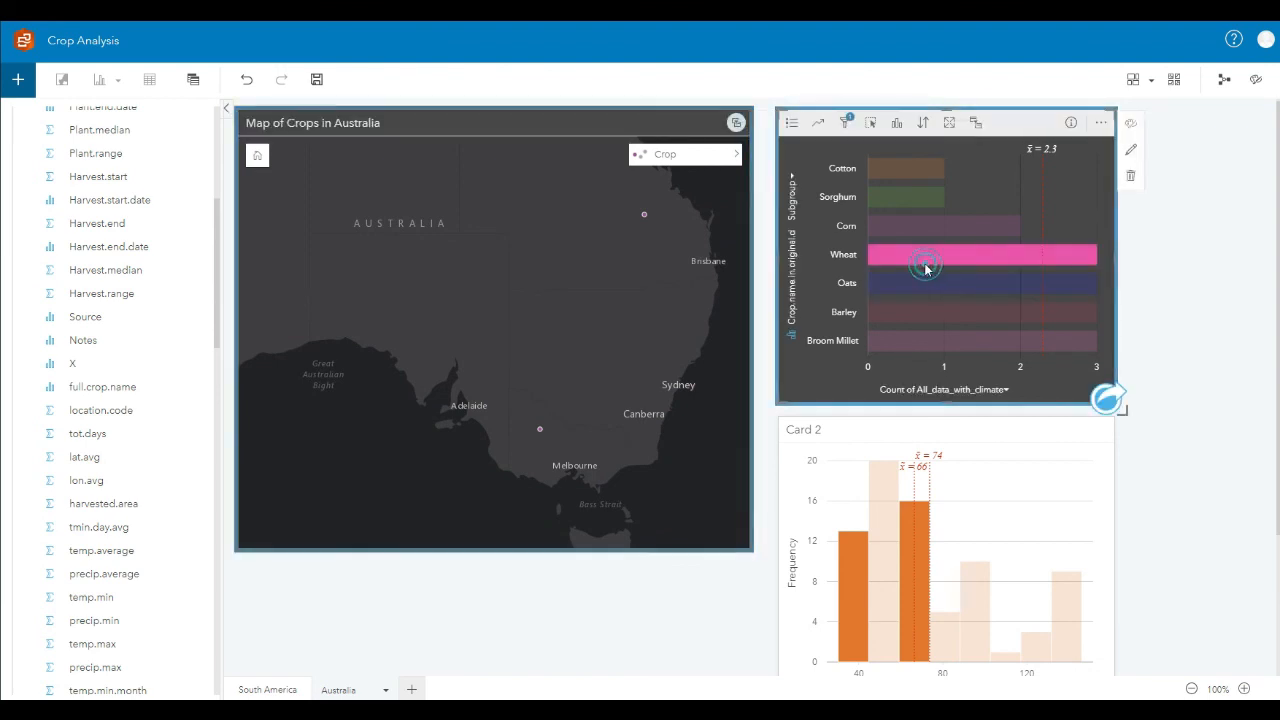